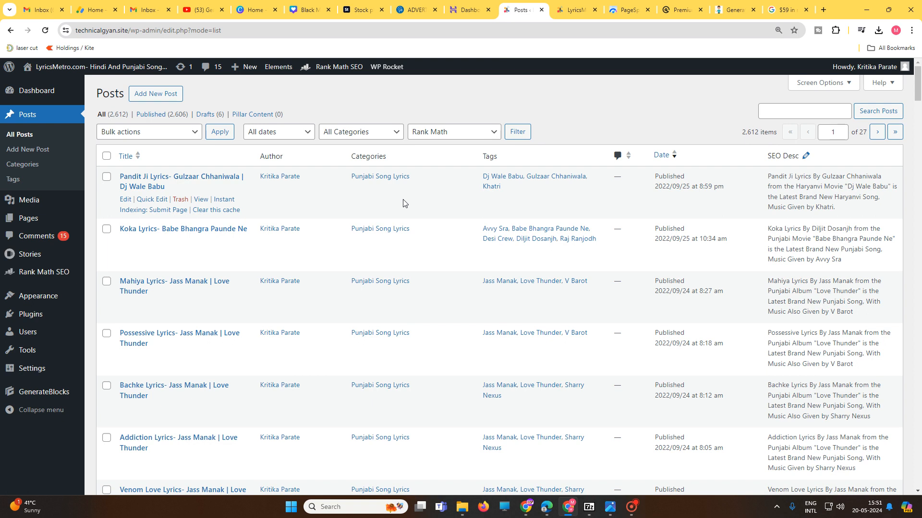
Step: Look over the song posts on the LyricsMetro home page at technicalgyan.site
key("ctrl+Tab")
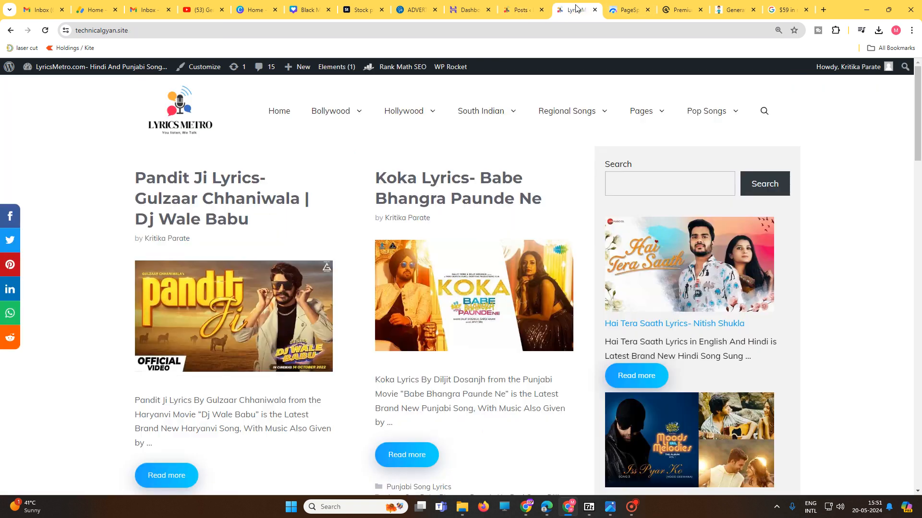
scroll(479, 302, "down", 10)
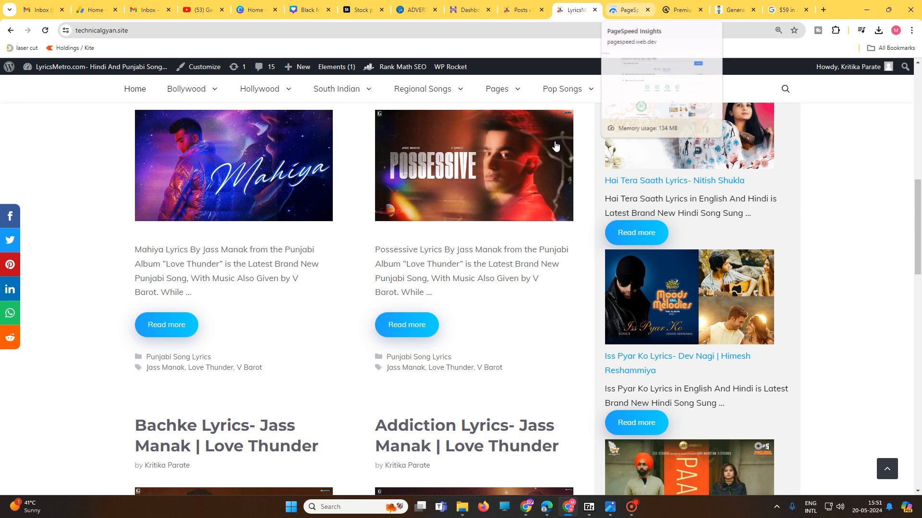
scroll(428, 298, "up", 5)
scroll(429, 297, "up", 4)
key("ctrl+Tab")
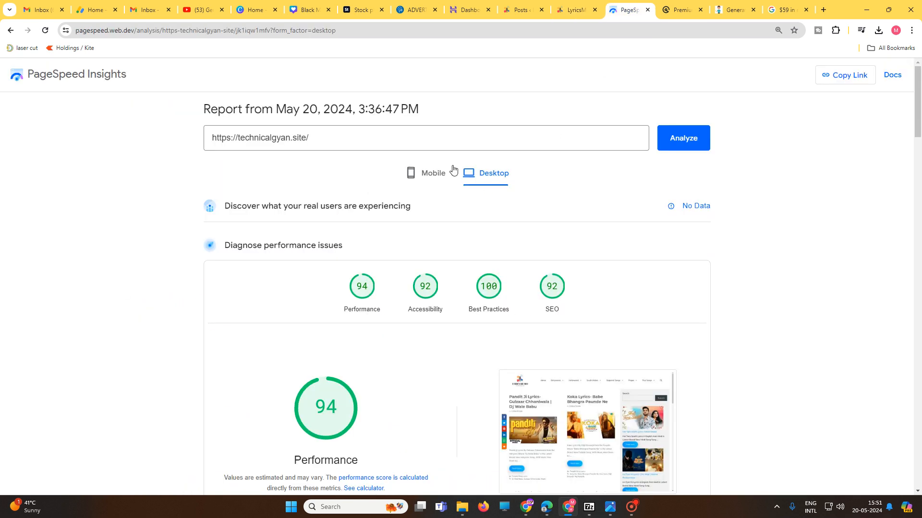
left_click(697, 140)
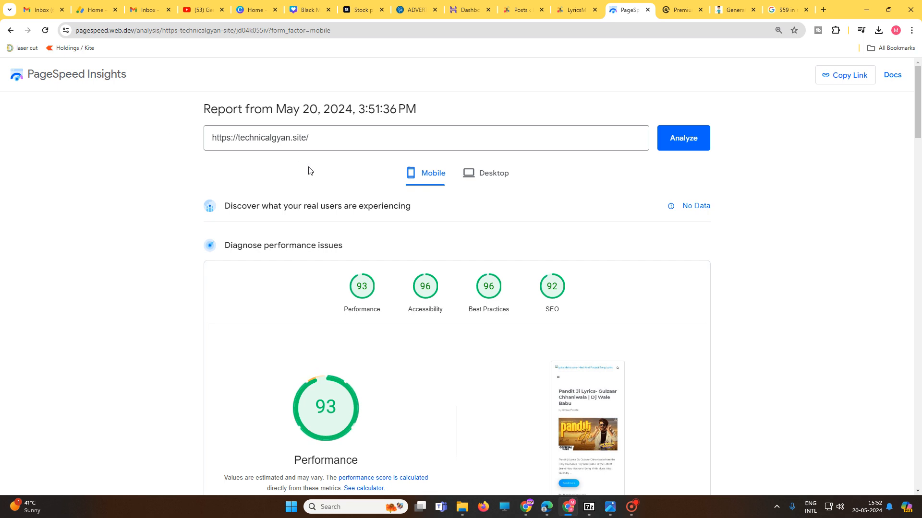
left_click(490, 183)
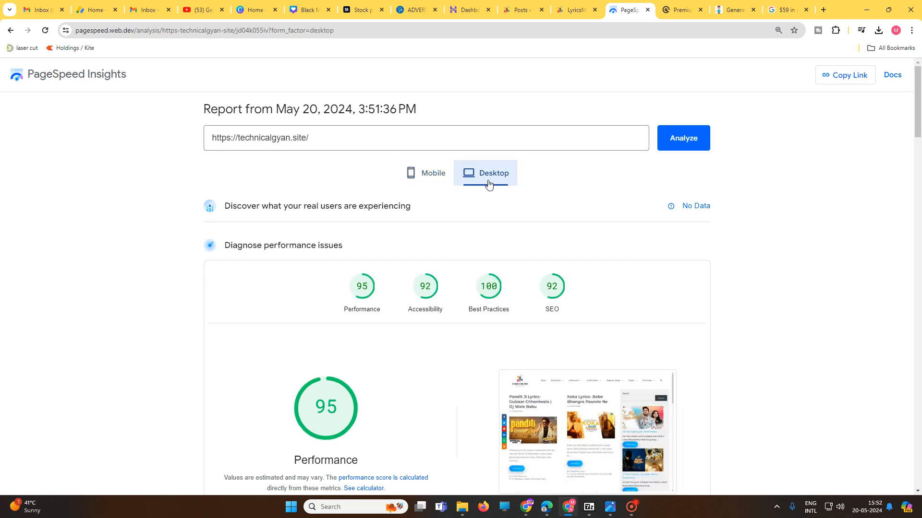
left_click(428, 179)
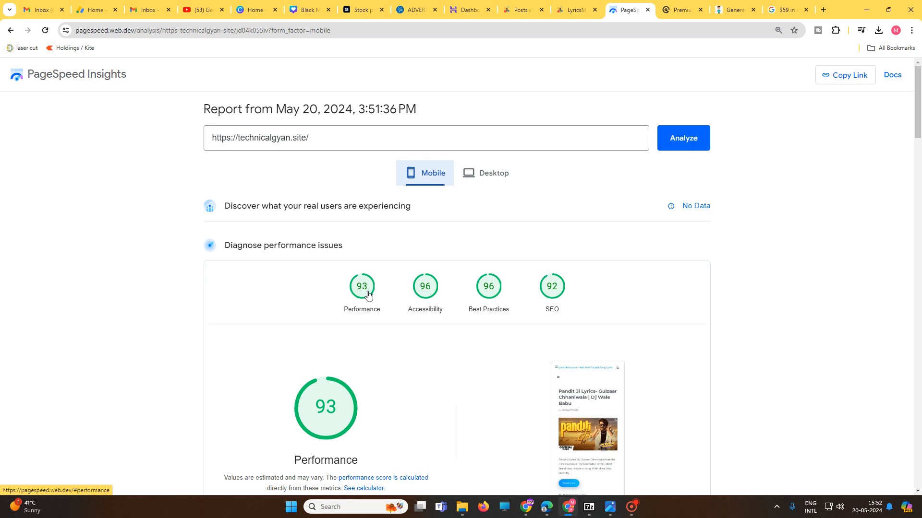
left_click(483, 185)
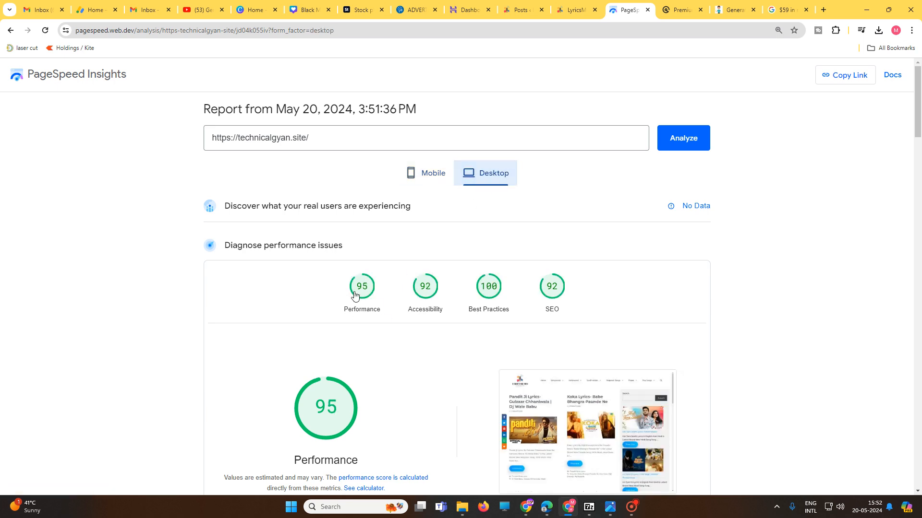
Step: Examine the performance metrics in the desktop report and the mobile report
scroll(380, 312, "down", 3)
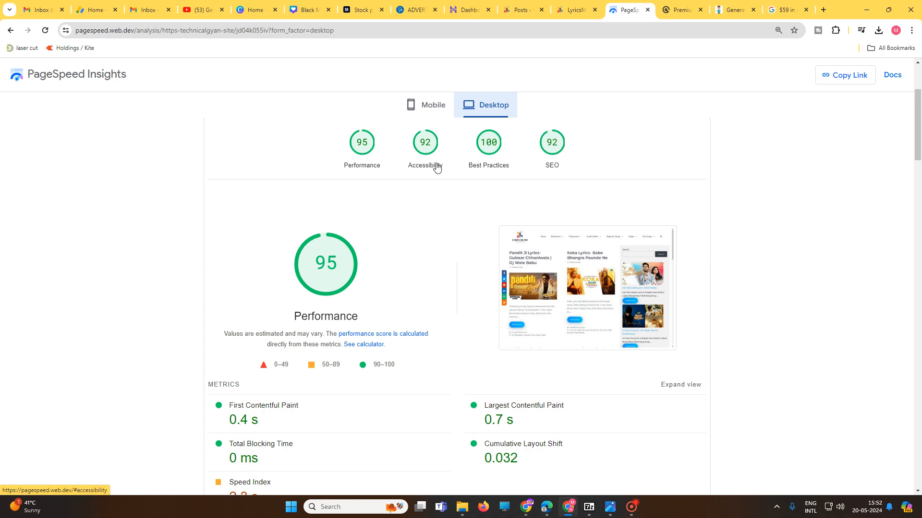
left_click(429, 112)
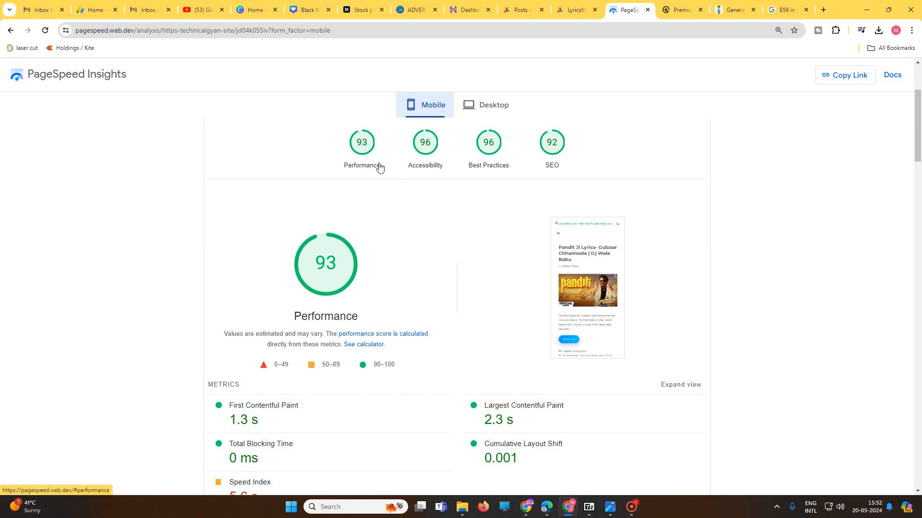
scroll(561, 274, "down", 4)
scroll(561, 274, "up", 7)
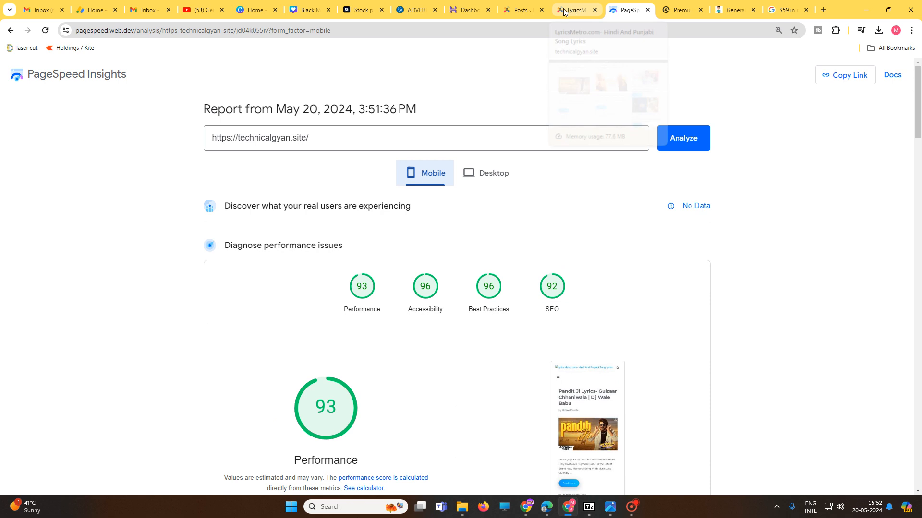
Step: Review the list of all posts in the site's WordPress admin
left_click(516, 10)
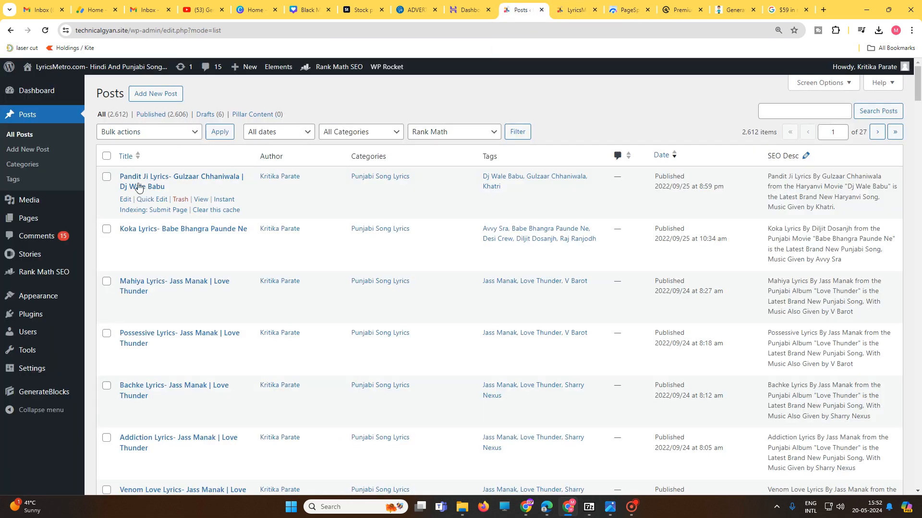
mouse_move(255, 217)
scroll(333, 282, "down", 20)
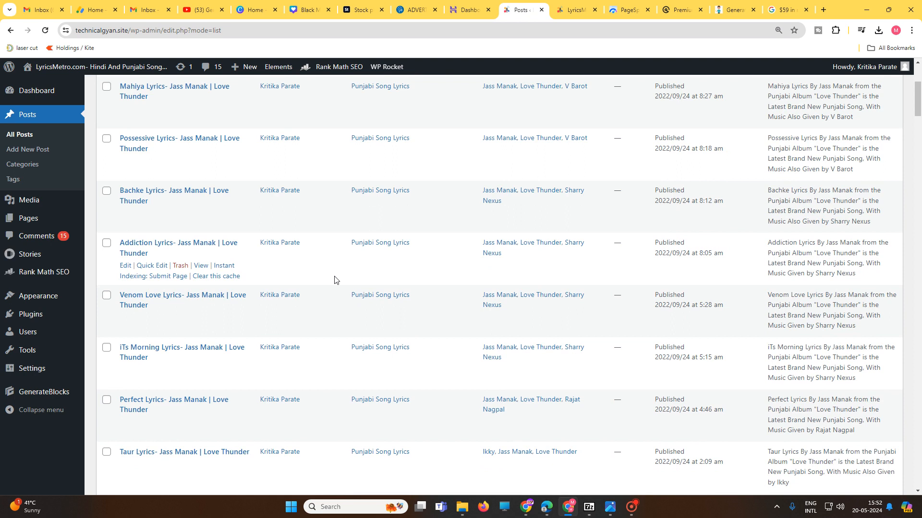
scroll(337, 283, "down", 20)
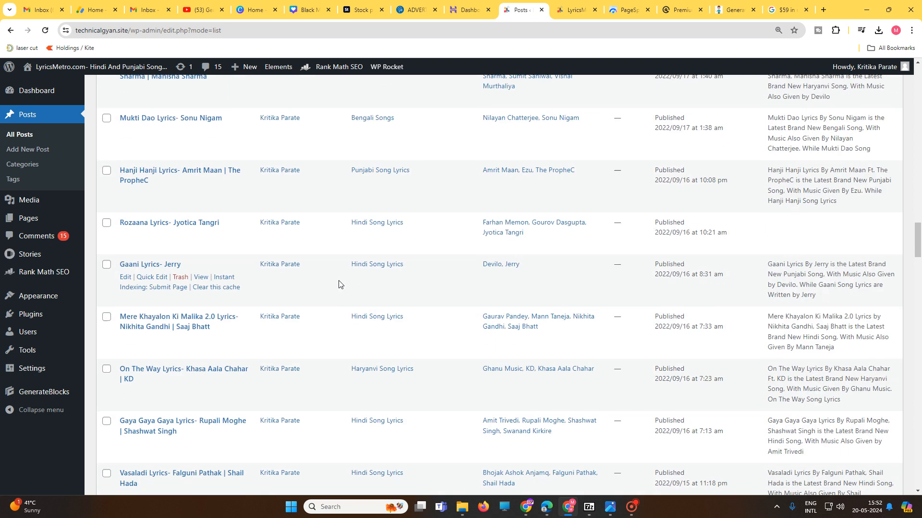
scroll(341, 284, "down", 3)
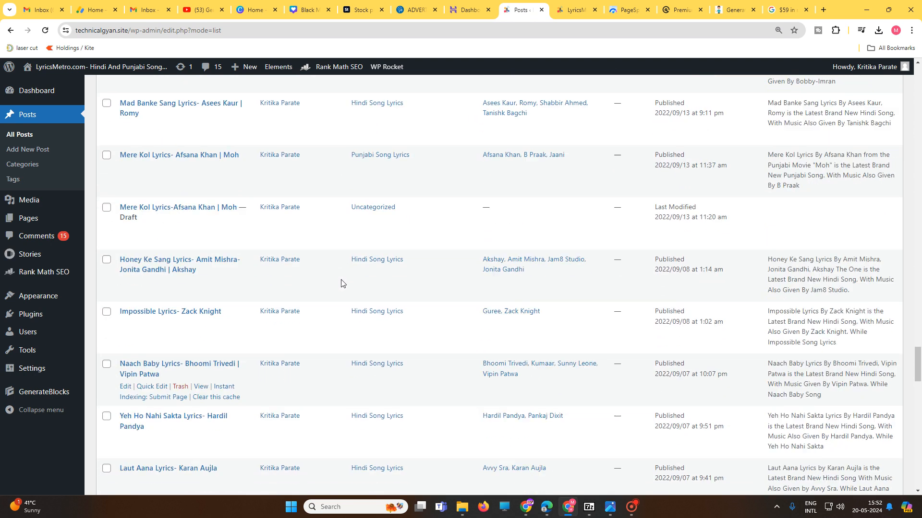
scroll(340, 274, "up", 20)
scroll(331, 202, "up", 20)
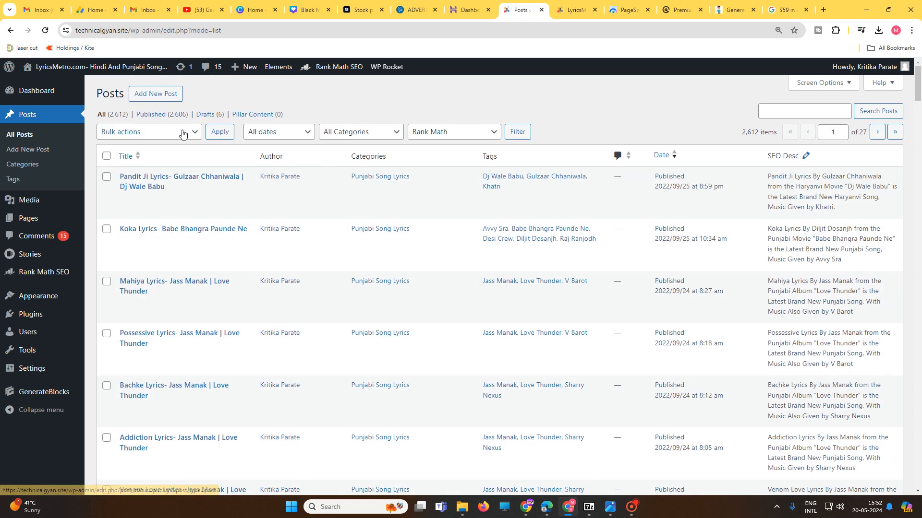
Step: View the live site's home page from its header navigation down to the footer's lyrics categories
left_click(576, 10)
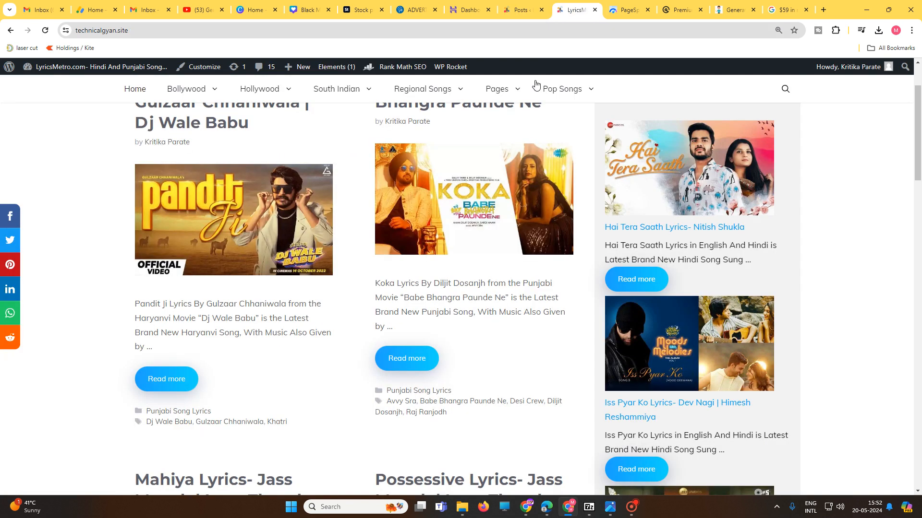
scroll(464, 346, "up", 2)
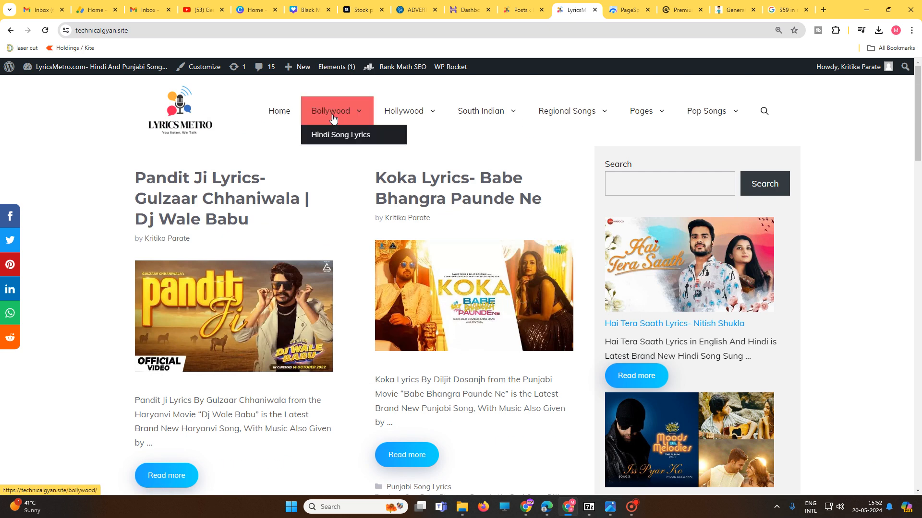
scroll(422, 276, "down", 5)
scroll(423, 276, "down", 20)
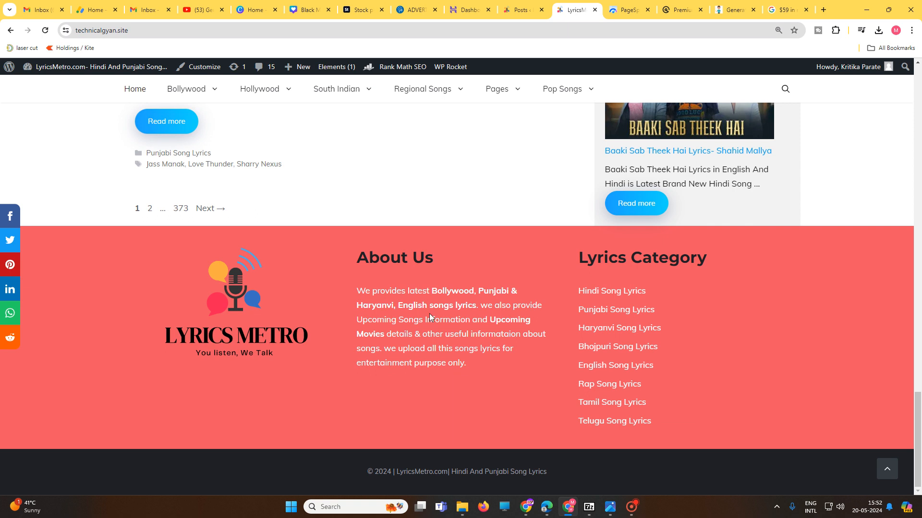
Step: Open the Bhojpuri Song Lyrics category and view the full Jhulufiya Ae Balam Lyrics post
left_click(604, 353)
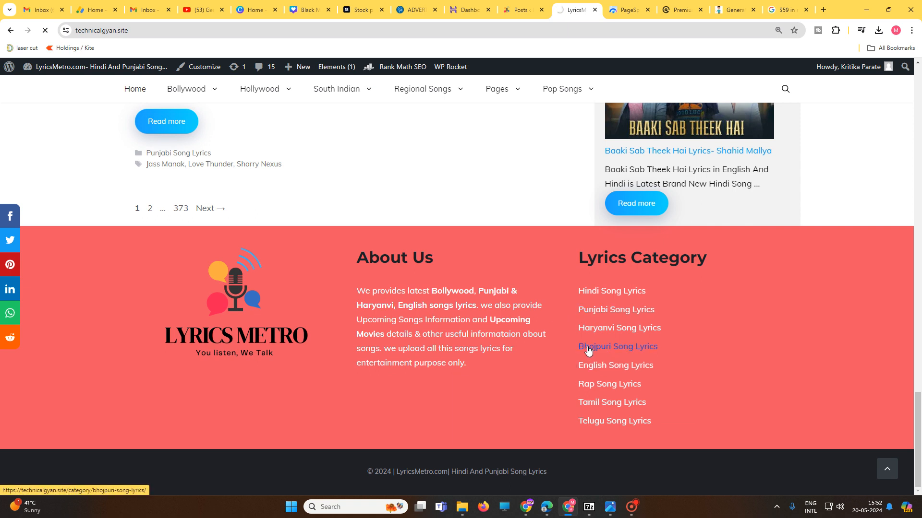
scroll(473, 332, "down", 4)
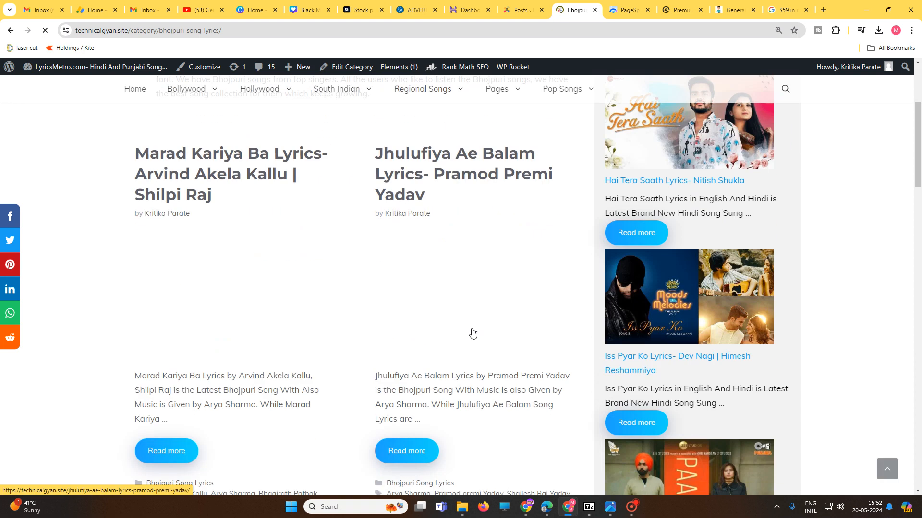
scroll(469, 376, "down", 3)
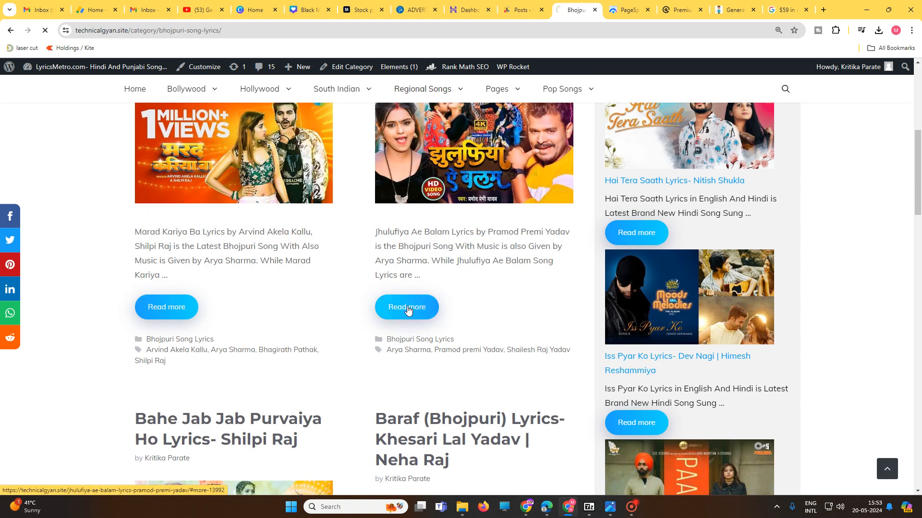
left_click(408, 310)
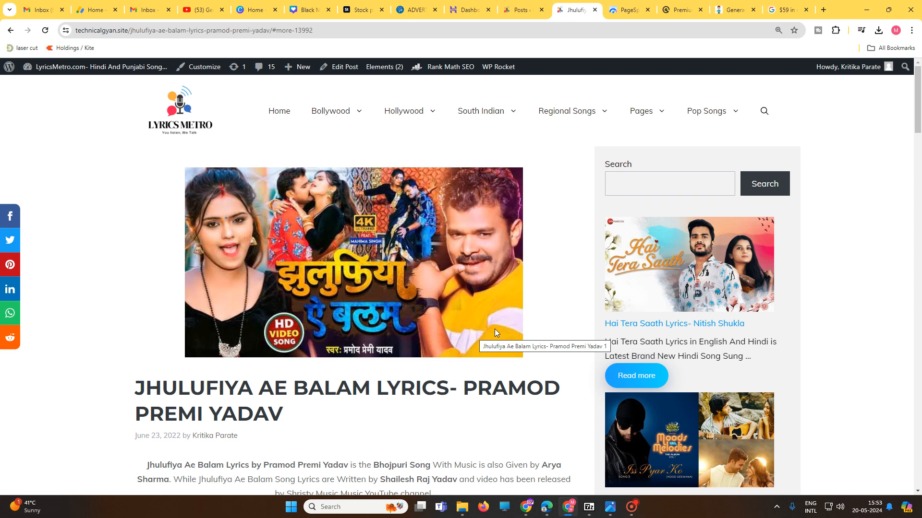
Step: Switch to the GeneratePress Premium page and look through its theme builder section and pricing plans
mouse_move(635, 104)
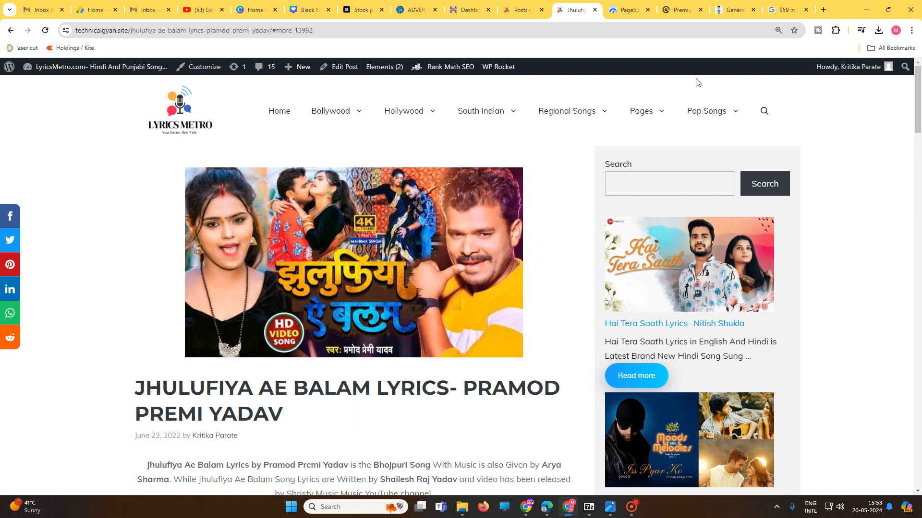
left_click(681, 10)
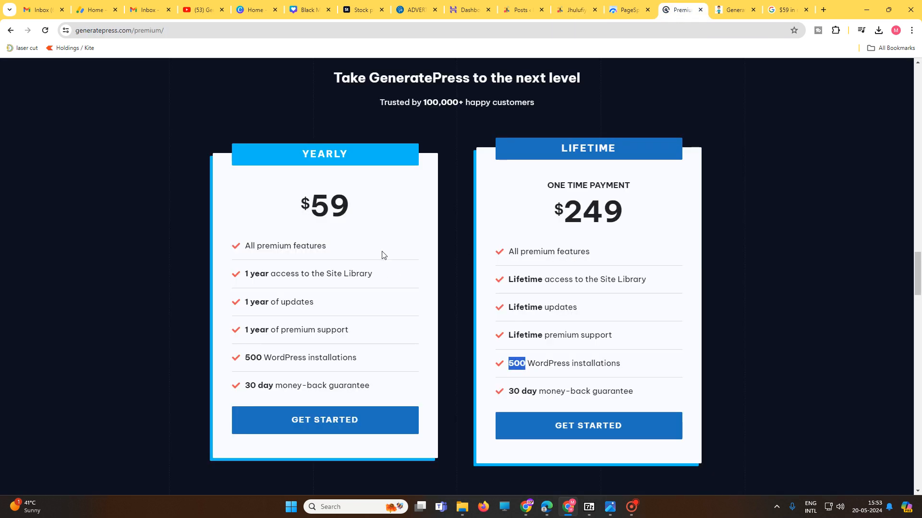
scroll(381, 256, "up", 15)
scroll(350, 277, "up", 5)
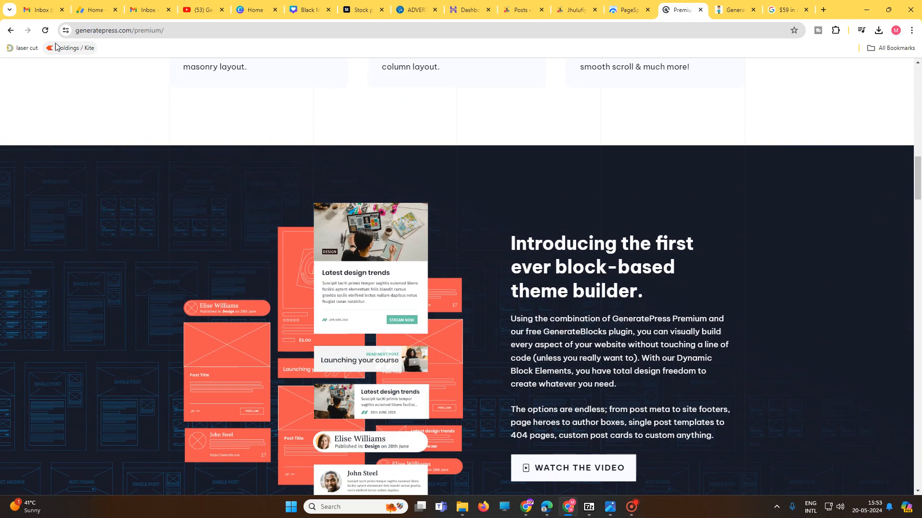
scroll(397, 345, "down", 10)
scroll(397, 345, "down", 8)
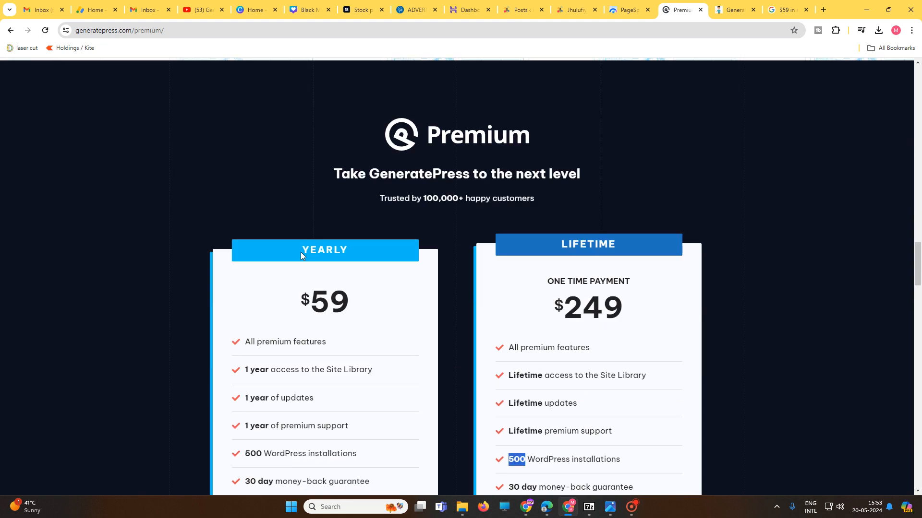
Step: Highlight the Yearly plan's price, Site Library access, updates, premium support and WordPress installations while reviewing its terms
left_click_drag(301, 304, 347, 303)
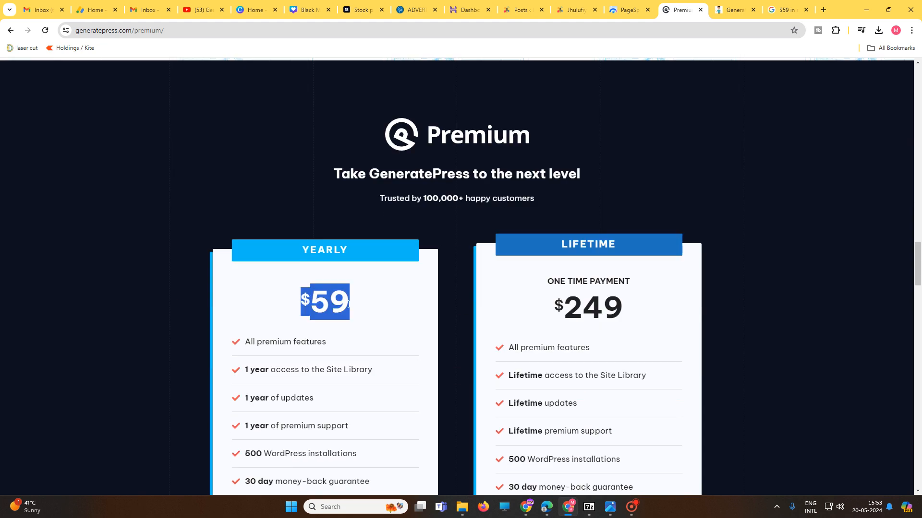
scroll(350, 352, "down", 2)
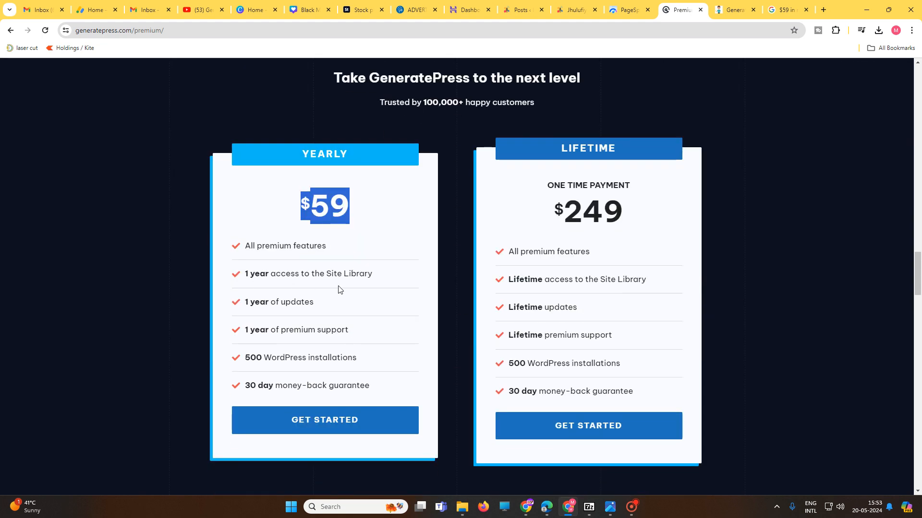
mouse_move(373, 274)
left_mouse_down()
mouse_move(306, 274)
mouse_move(387, 280)
left_mouse_up()
left_click(332, 273)
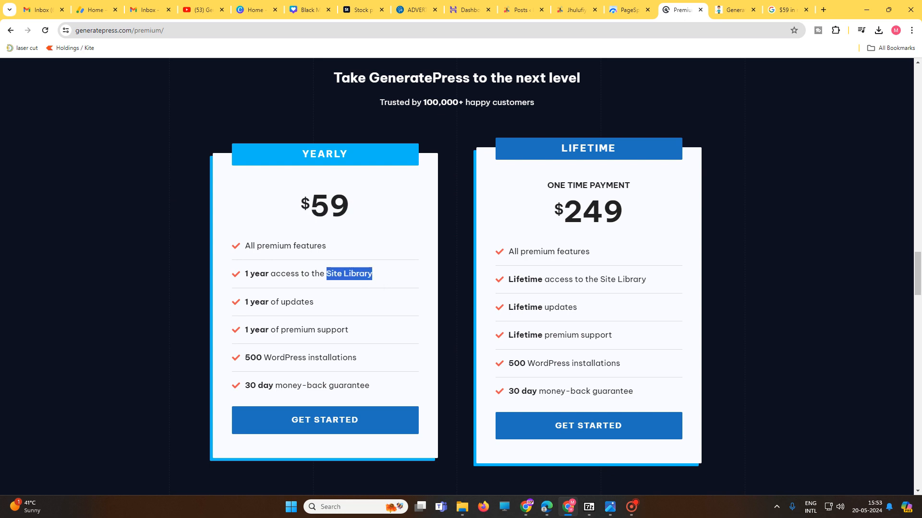
left_click_drag(249, 301, 319, 304)
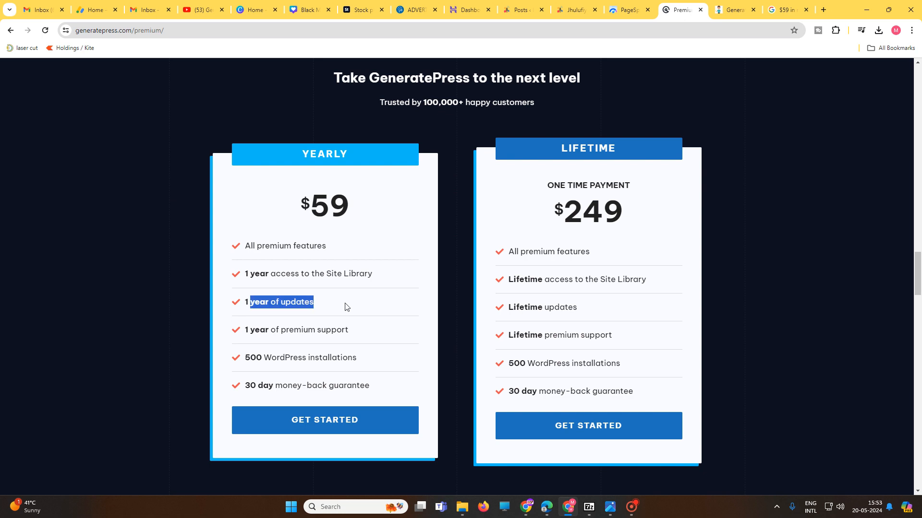
left_click_drag(235, 337, 366, 336)
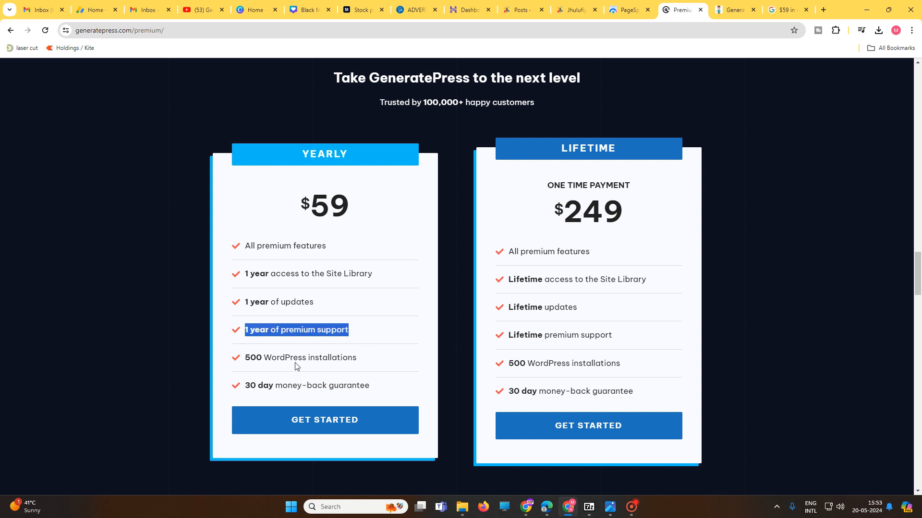
left_click_drag(243, 363, 361, 368)
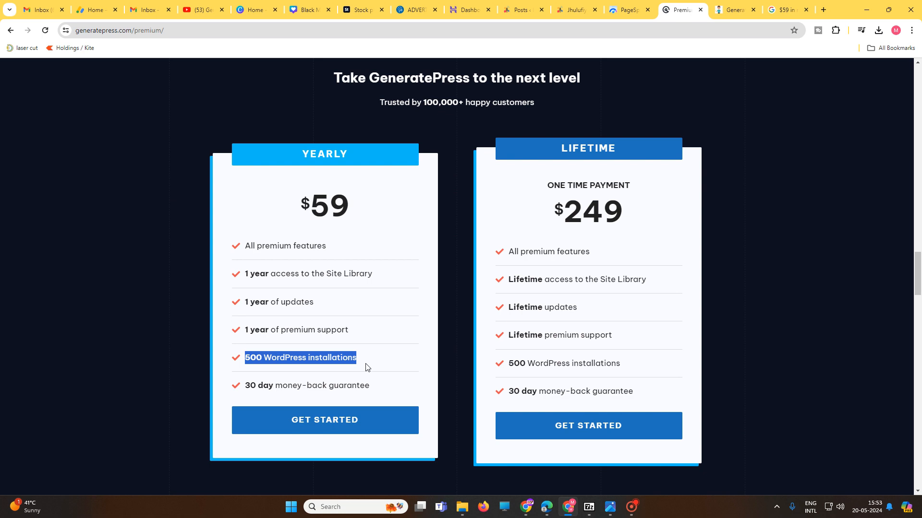
left_click(370, 362)
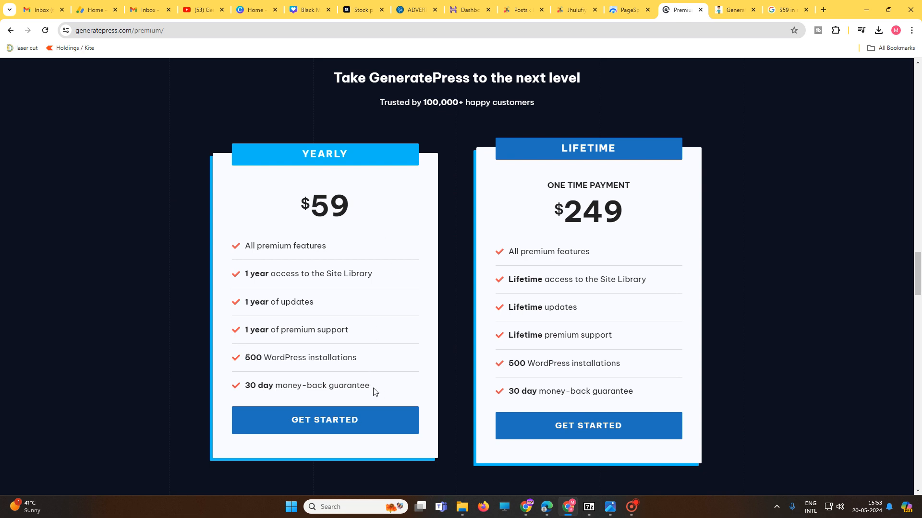
left_click_drag(370, 360, 242, 369)
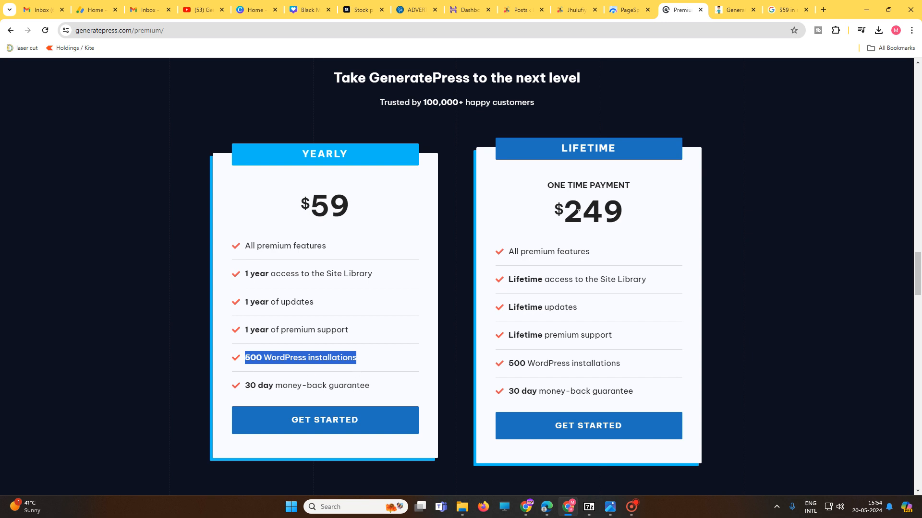
Step: Highlight the Lifetime plan's one-time payment label, price, updates, Site Library access, premium support and WordPress installations while reviewing its terms
left_click_drag(555, 189, 643, 196)
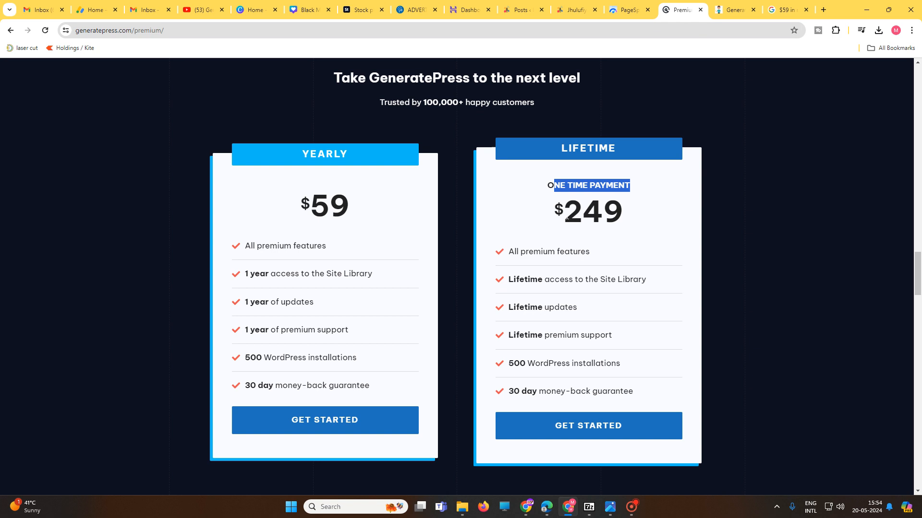
left_click_drag(567, 217, 633, 219)
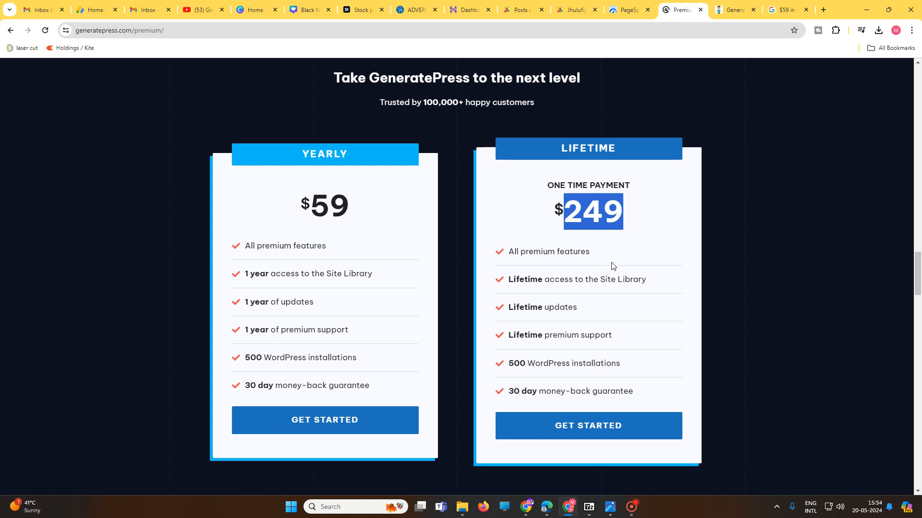
left_click_drag(530, 307, 589, 313)
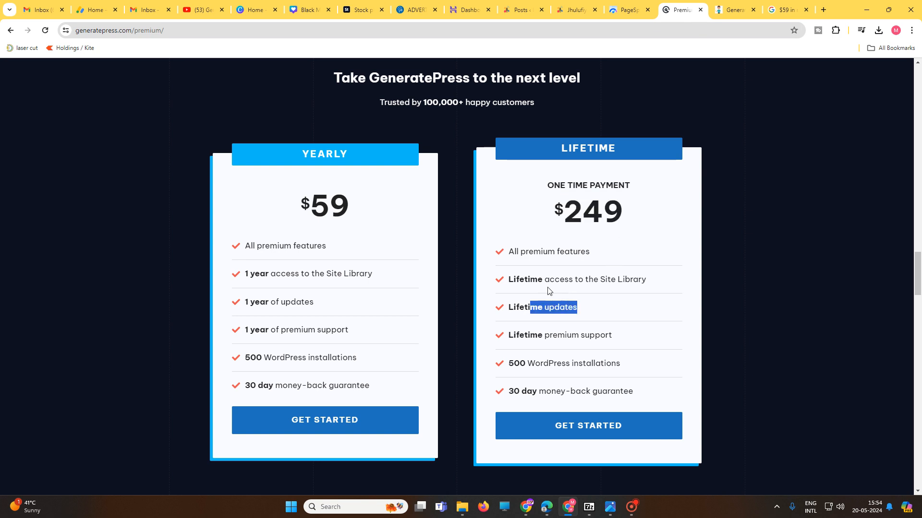
left_click_drag(537, 279, 650, 288)
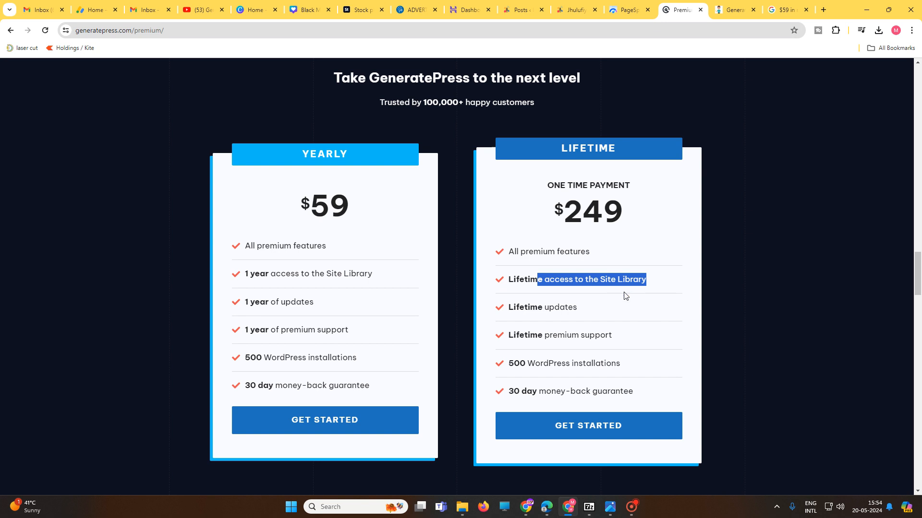
left_click_drag(516, 335, 620, 340)
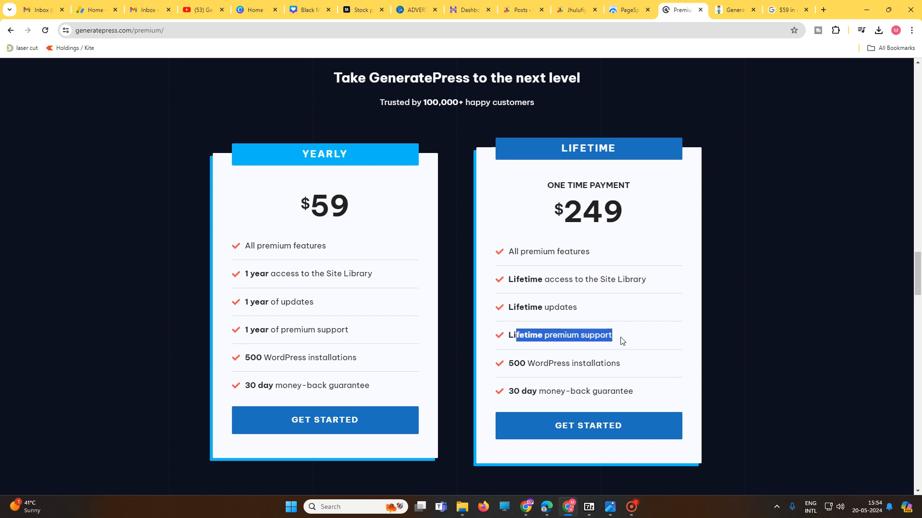
left_click_drag(513, 363, 628, 366)
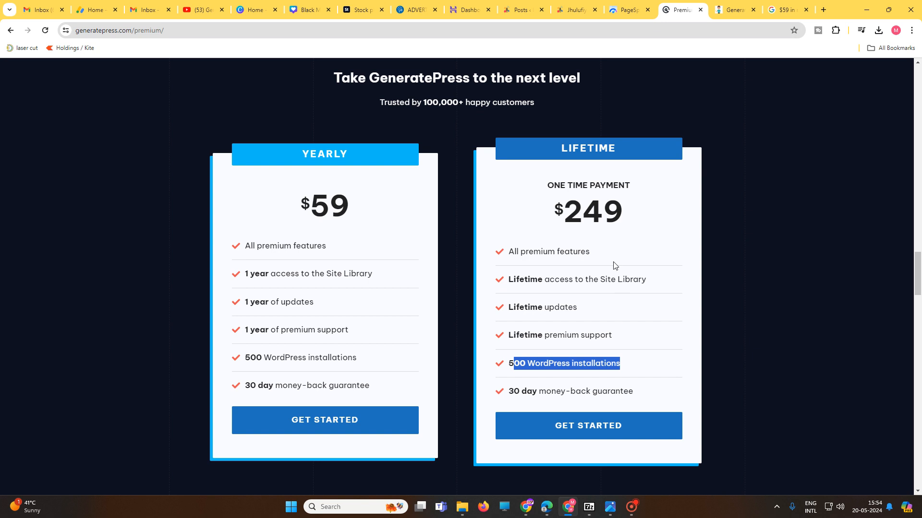
left_click_drag(553, 211, 647, 220)
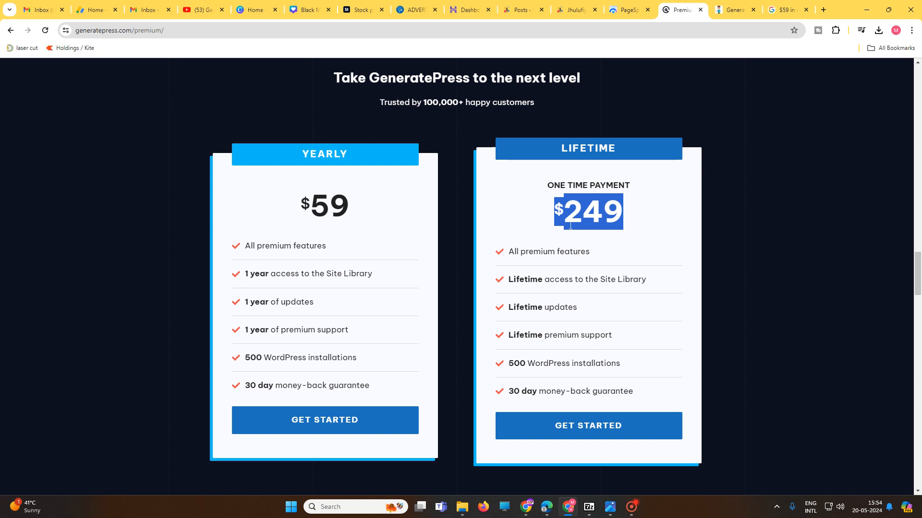
Step: Go over the Lifetime plan's price again against its WordPress installations allowance, highlighting both
left_click(598, 232)
left_click_drag(551, 217, 617, 221)
left_click_drag(507, 363, 588, 364)
left_click_drag(617, 364, 629, 366)
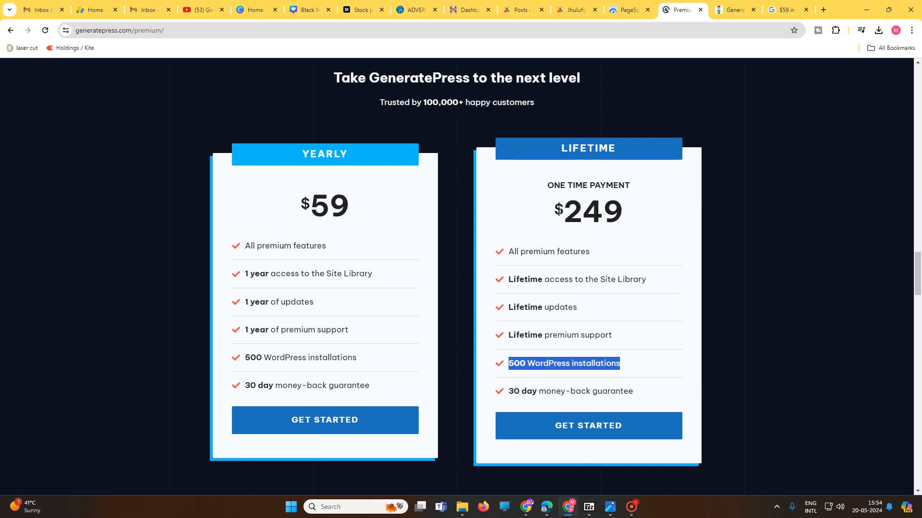
double_click(593, 211)
left_click(567, 215)
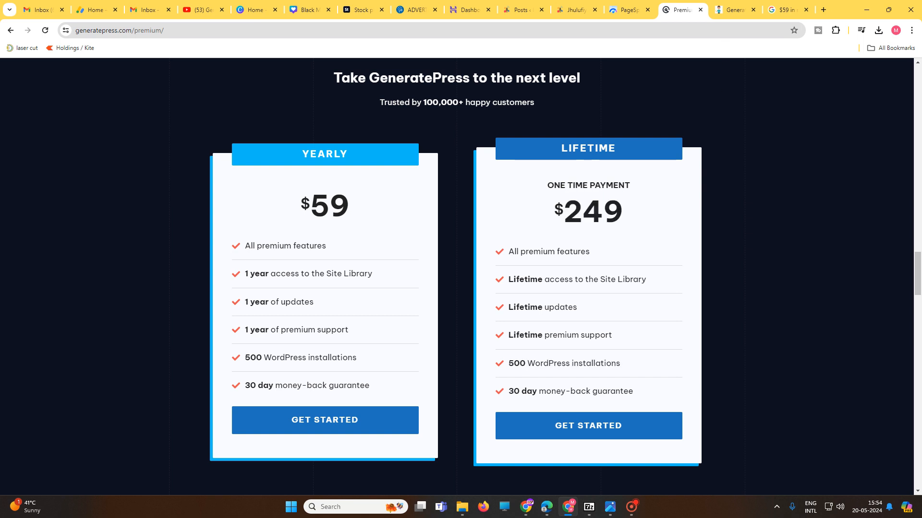
left_click_drag(566, 215, 641, 217)
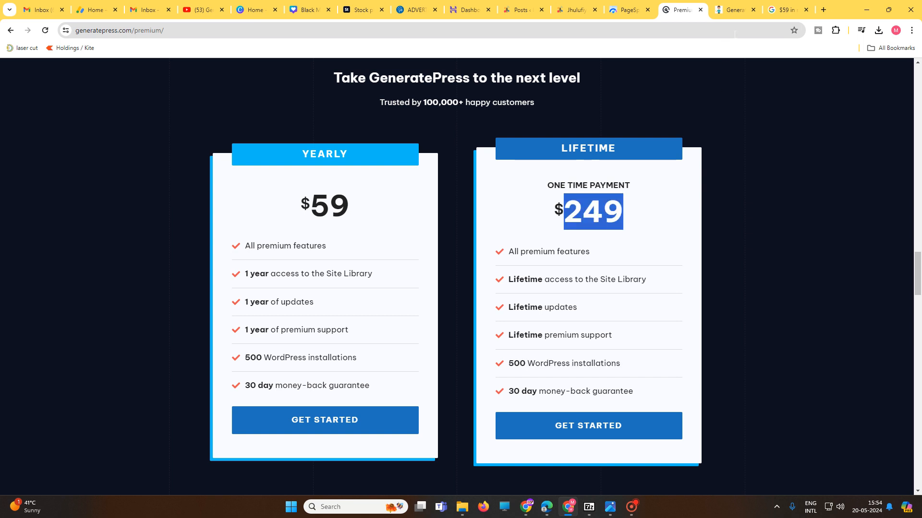
Step: Switch to the Instamojo store's GeneratePress Premium Theme v3.4 page and highlight its original and discounted prices
left_click(735, 9)
left_click(486, 220)
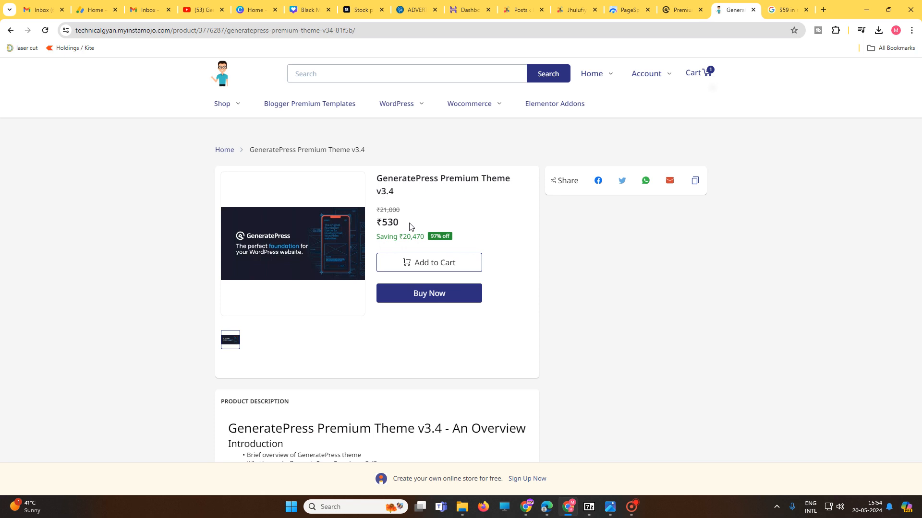
left_click_drag(408, 225, 377, 212)
left_click(377, 209)
left_click(409, 226)
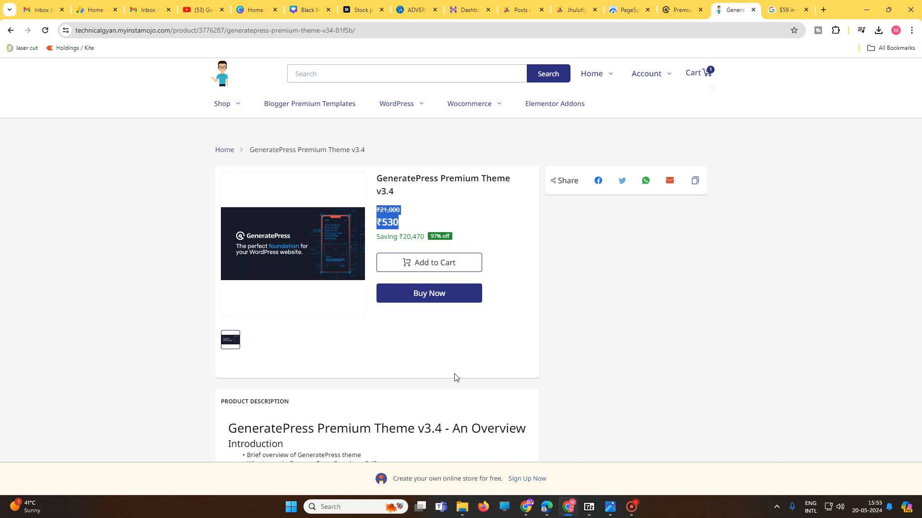
Step: Look through the product description's feature lists and highlight the version number 3.4 in its heading
scroll(454, 377, "down", 2)
left_click_drag(424, 333, 445, 333)
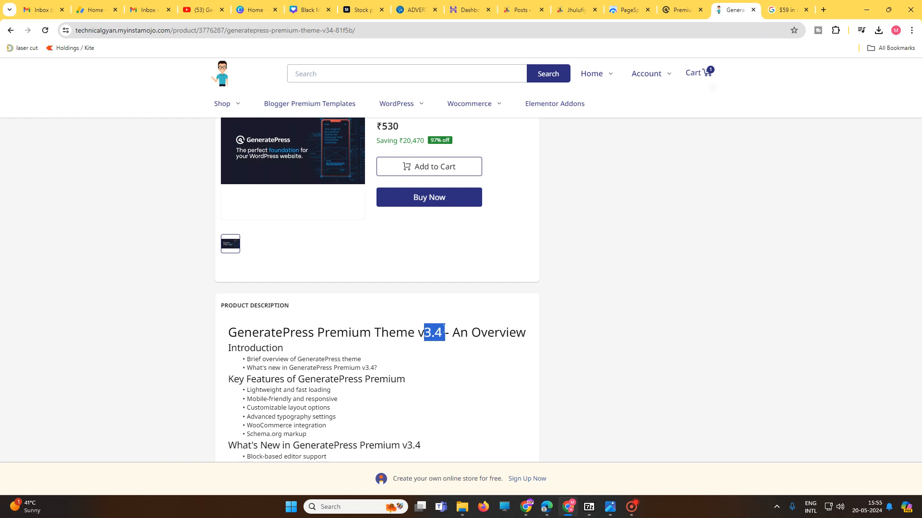
scroll(435, 360, "down", 1)
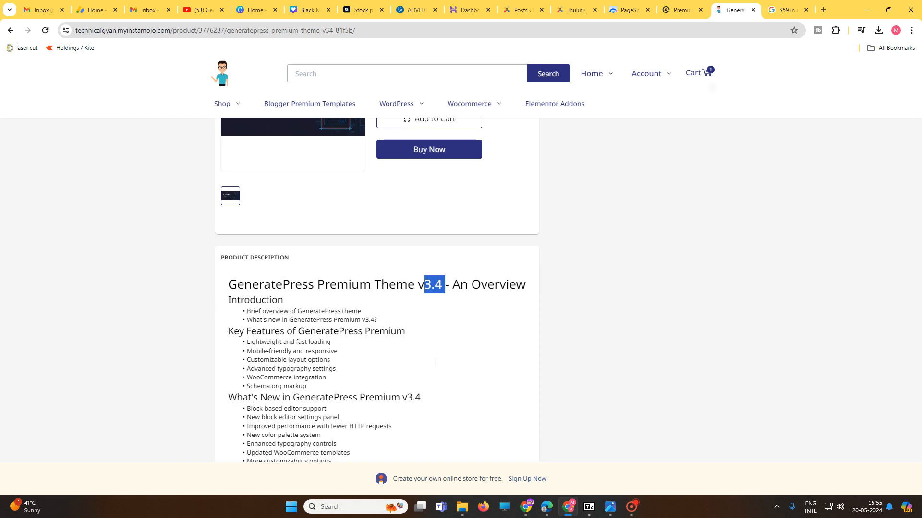
scroll(436, 362, "up", 3)
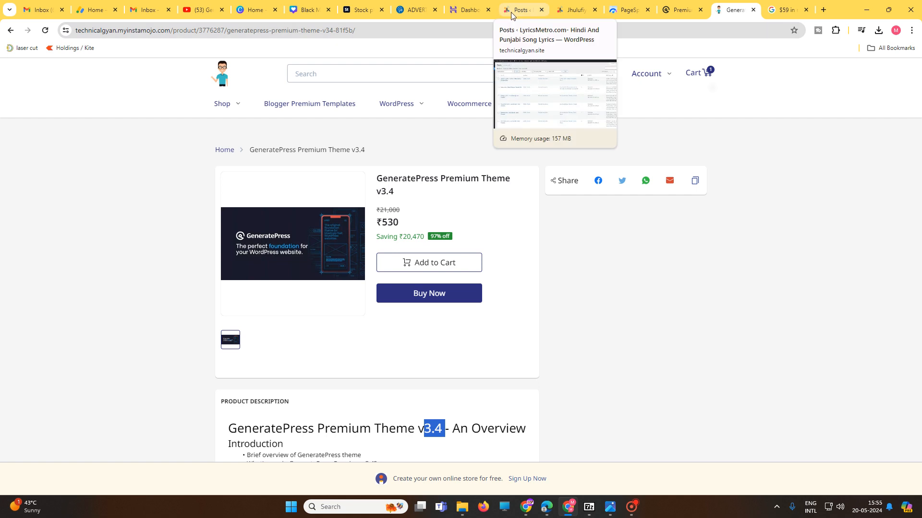
Step: Switch to the Jhulufiya Ae Balam Lyrics post and examine its lyrics, music video, related posts, sidebar and footer
left_click(536, 2)
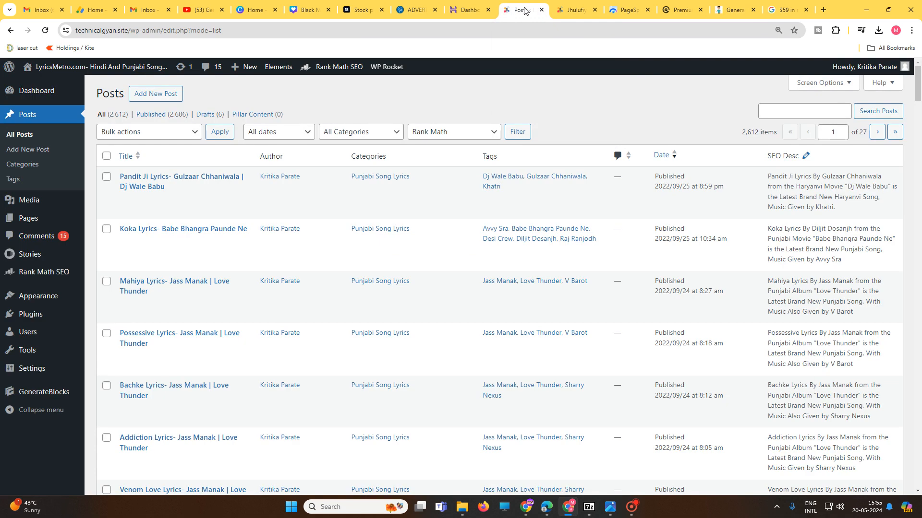
left_click(554, 17)
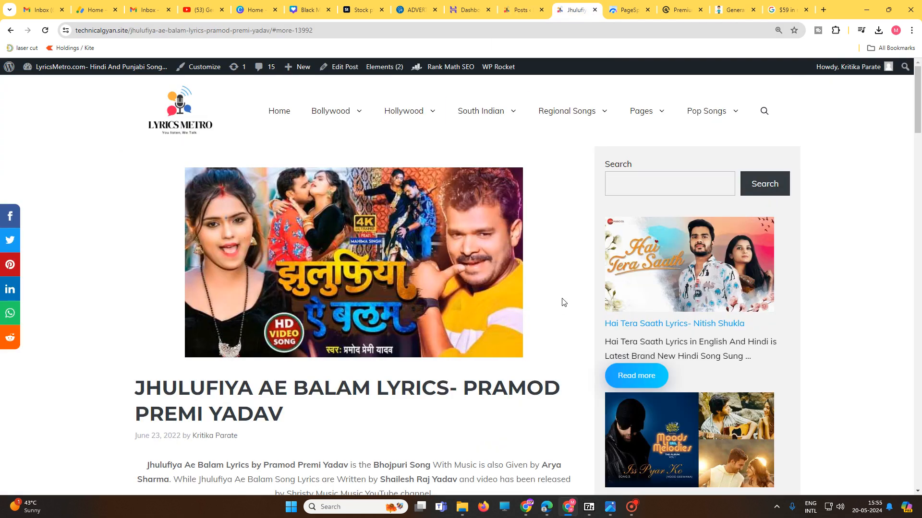
scroll(563, 302, "down", 9)
scroll(242, 212, "up", 7)
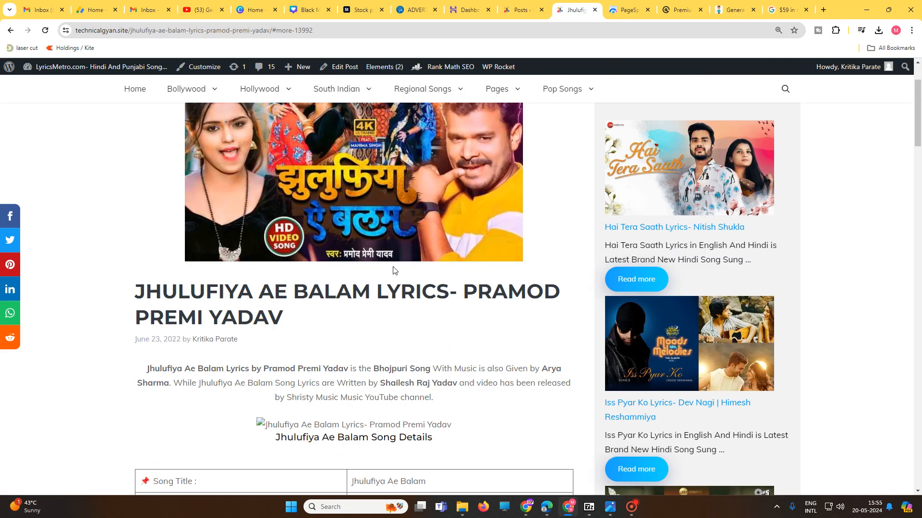
scroll(393, 270, "down", 20)
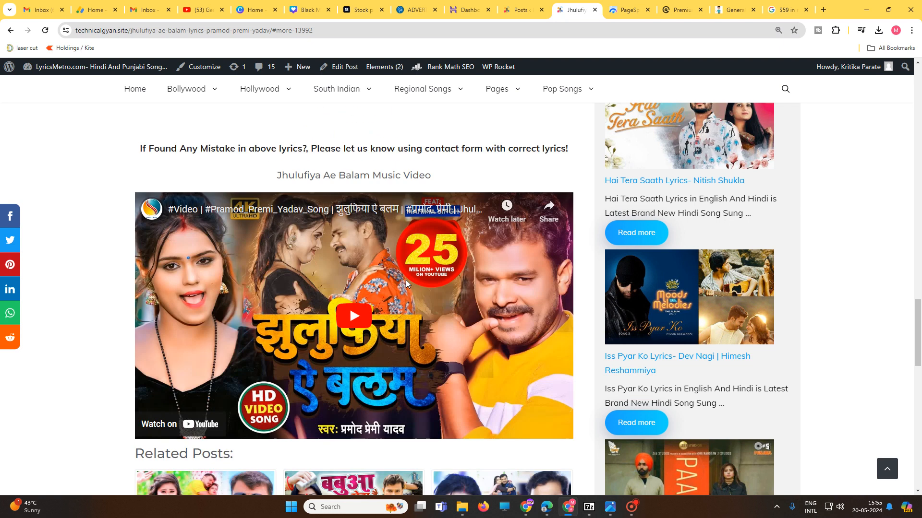
scroll(405, 281, "down", 3)
scroll(299, 245, "down", 3)
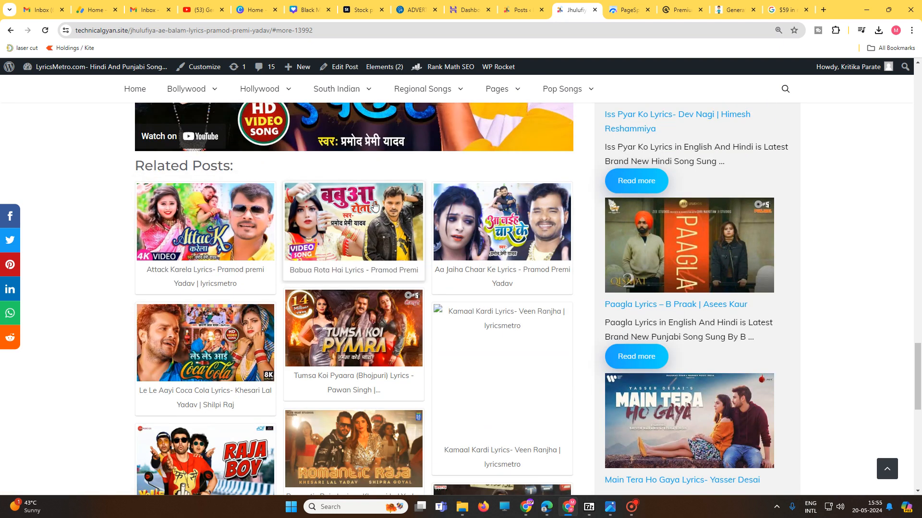
scroll(480, 300, "down", 7)
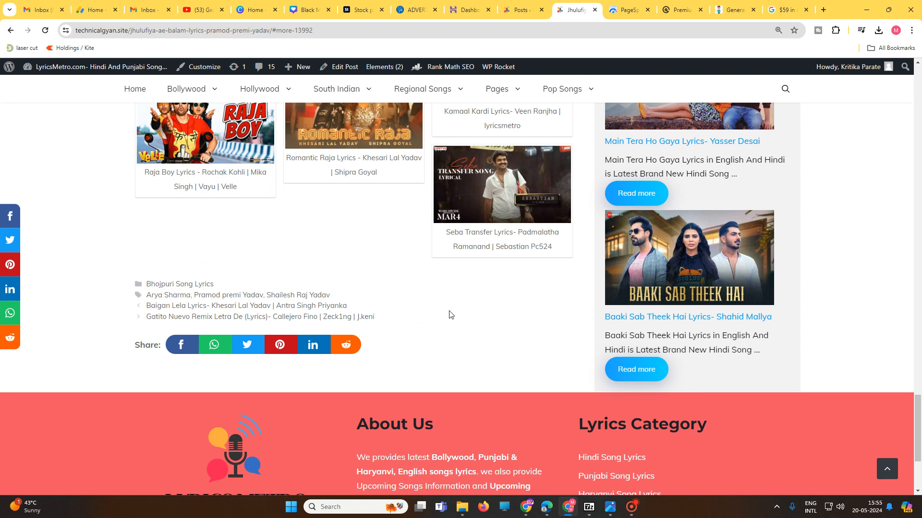
scroll(449, 315, "down", 2)
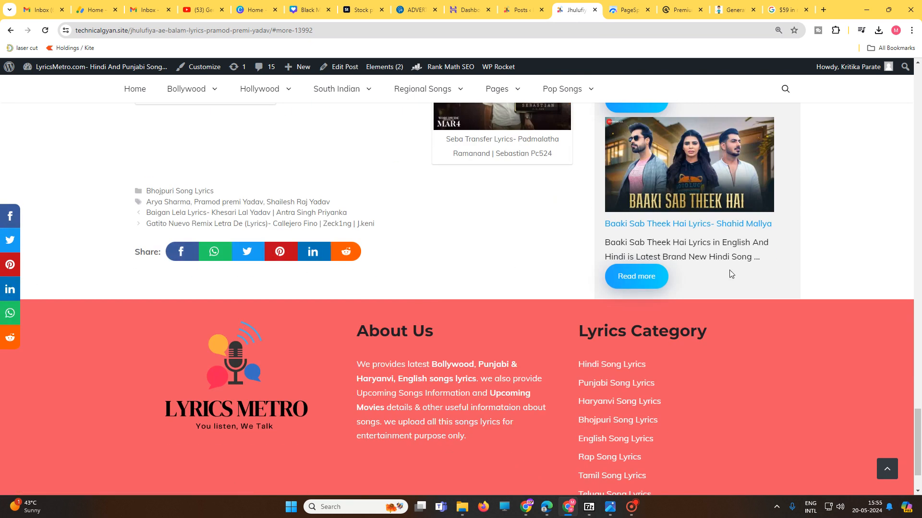
scroll(730, 274, "up", 15)
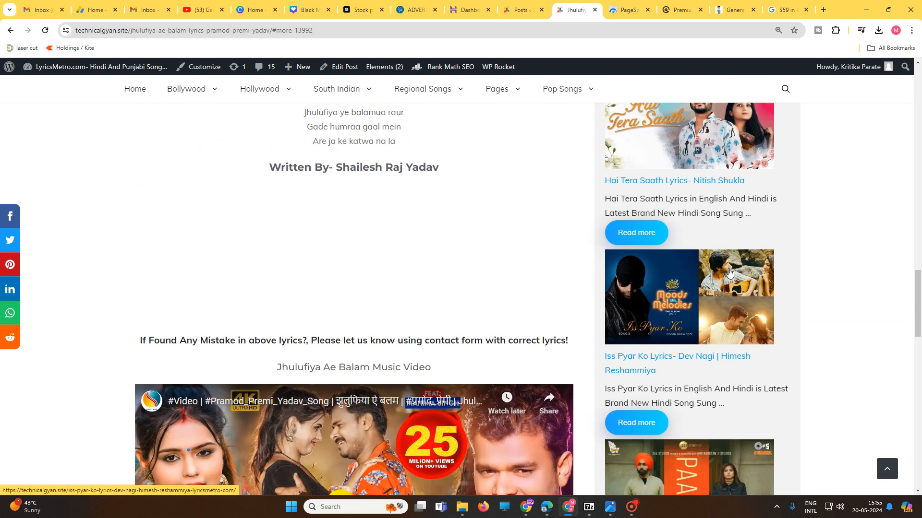
scroll(728, 273, "up", 12)
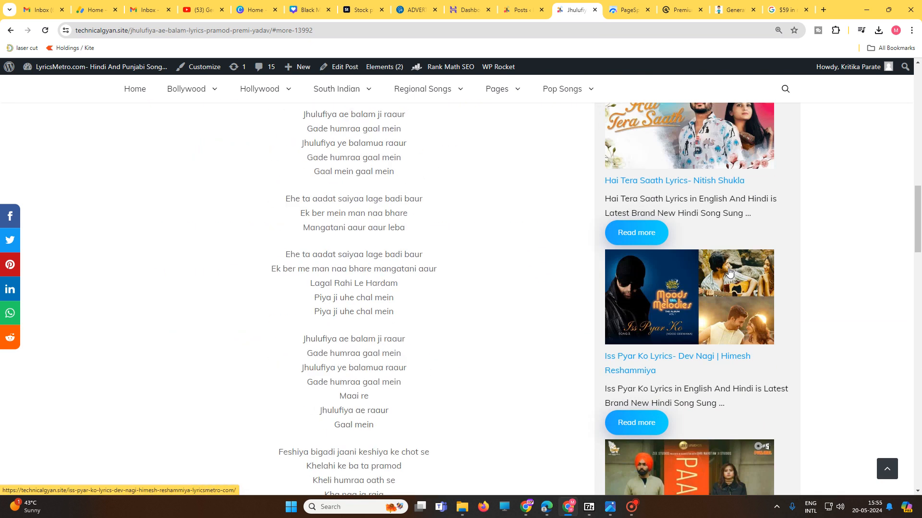
scroll(729, 273, "up", 15)
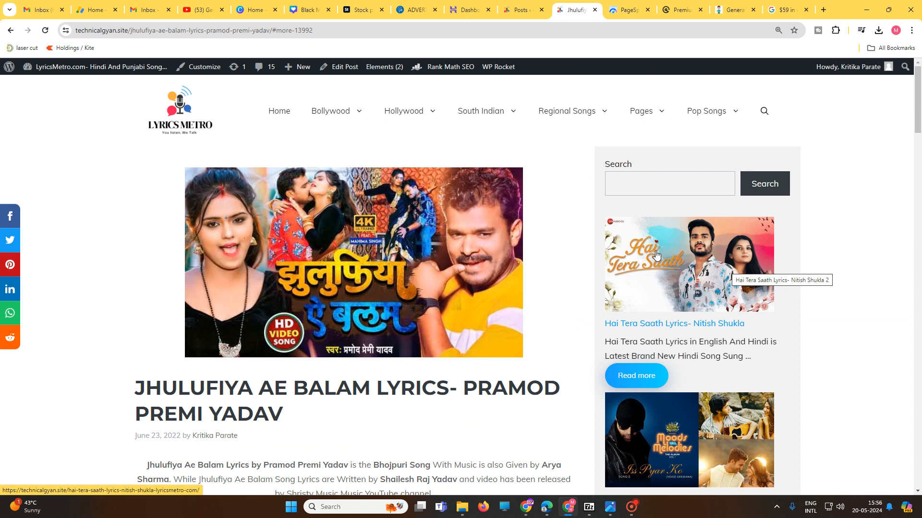
Step: Open the lyrics site's WordPress dashboard from the post page
left_click(207, 71)
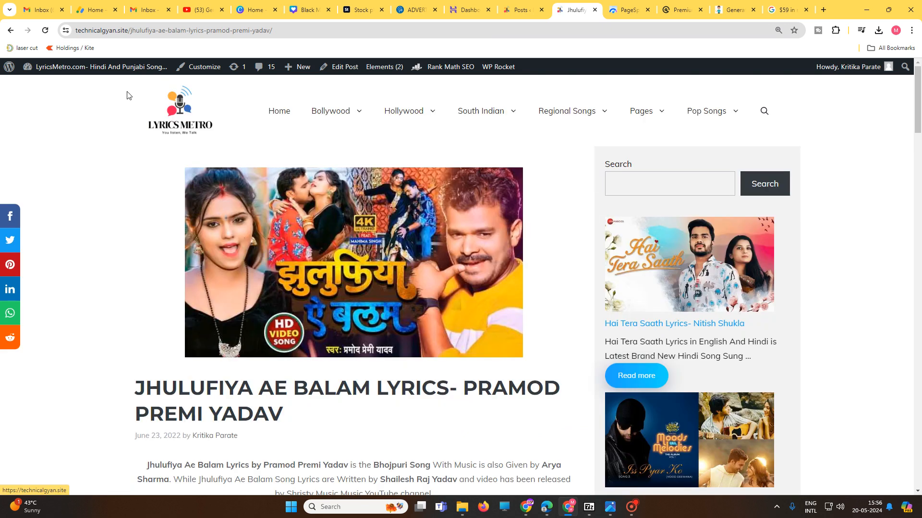
mouse_move(79, 72)
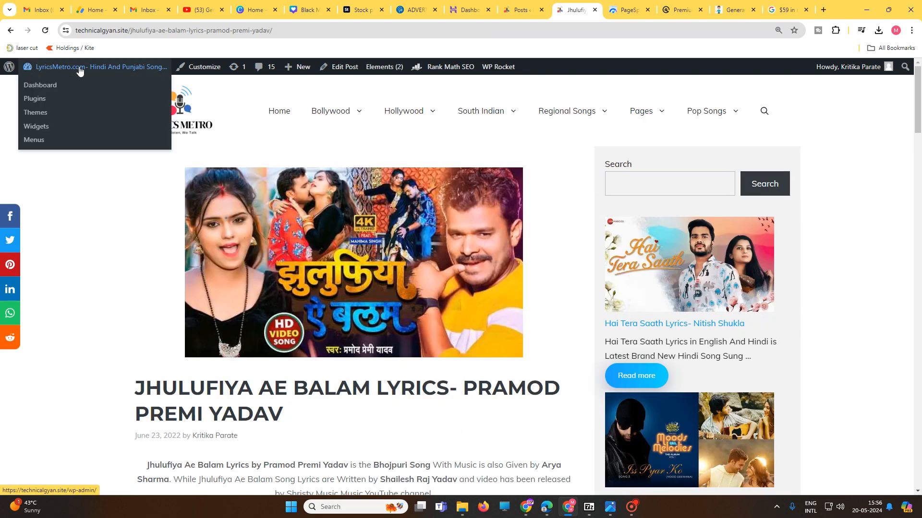
left_click(52, 91)
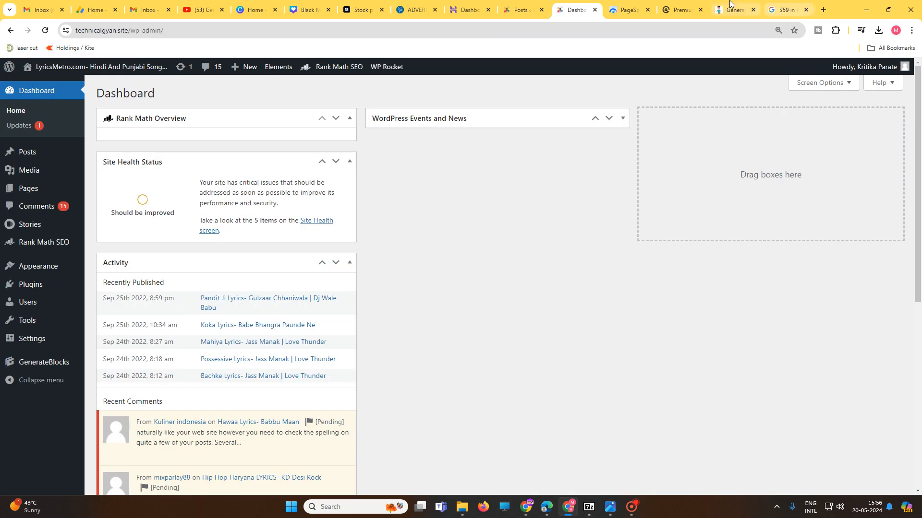
Step: Highlight the discounted price on the store's GeneratePress Premium page, and return to the official pricing plans for comparison
left_click(731, 8)
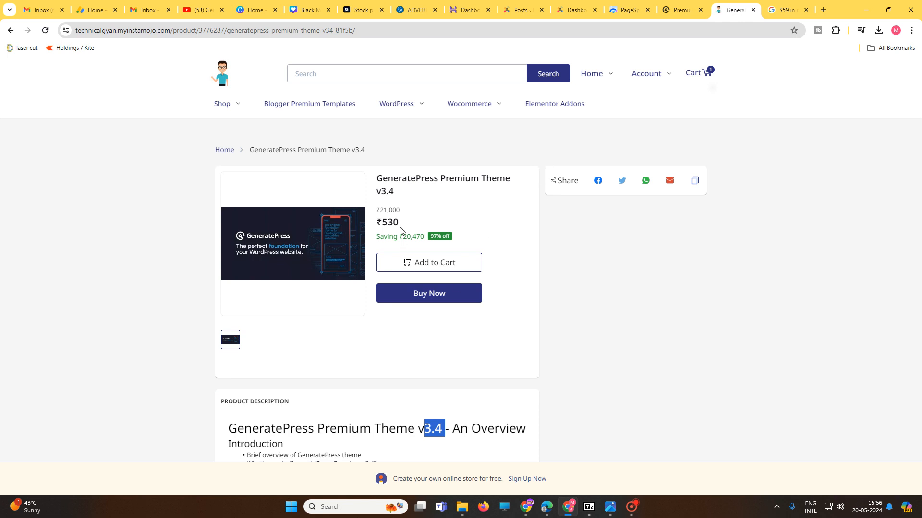
left_click_drag(403, 228, 356, 226)
left_click(703, 292)
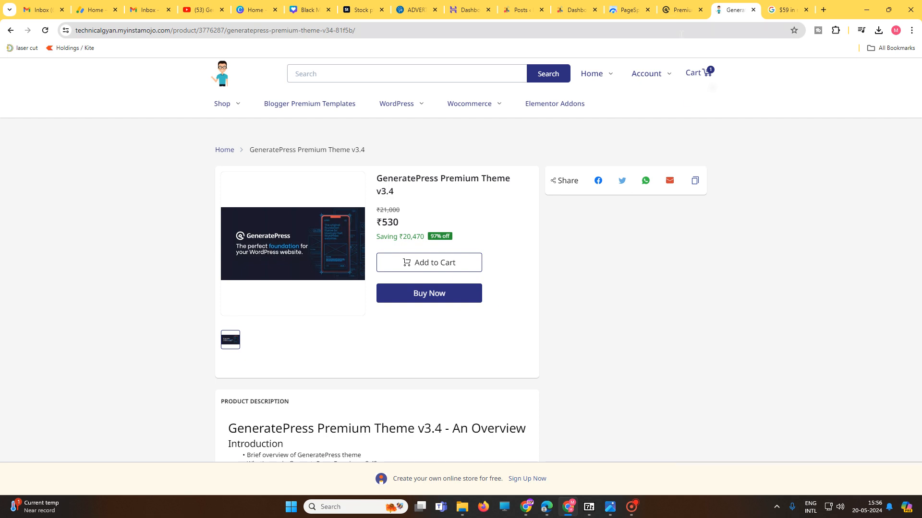
left_click(679, 9)
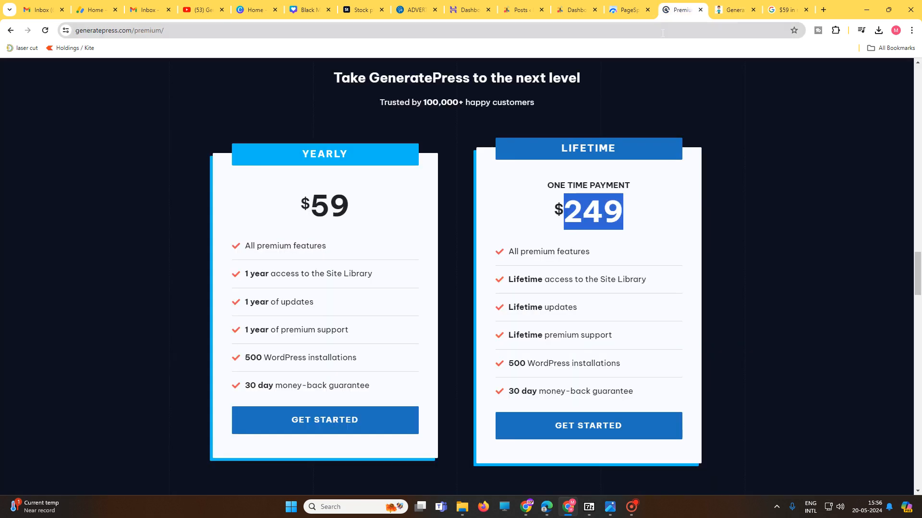
Step: Switch to the WordPress dashboard and open the list of installed themes
left_click(519, 6)
left_click(574, 7)
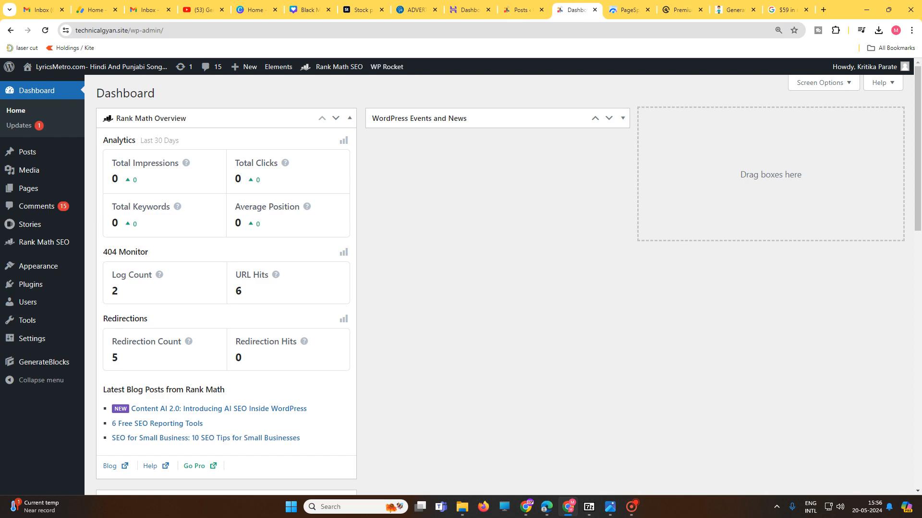
mouse_move(37, 284)
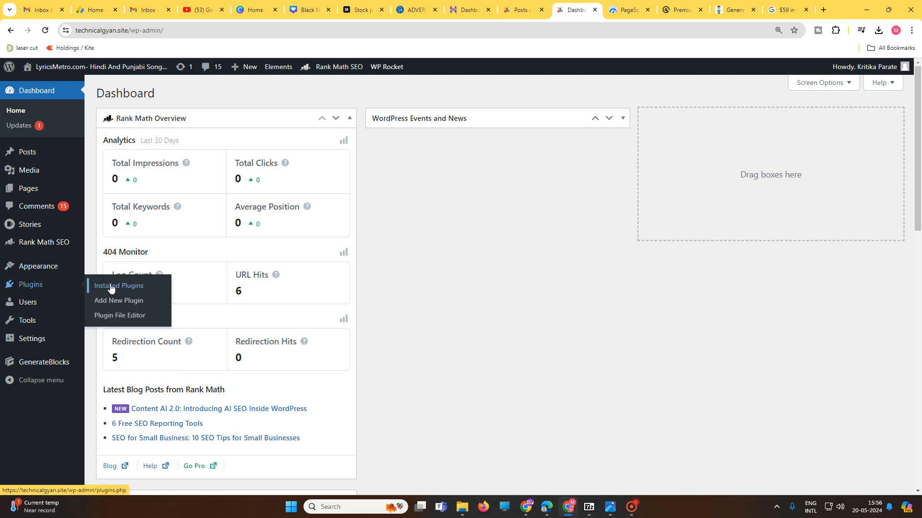
mouse_move(48, 269)
left_click(103, 270)
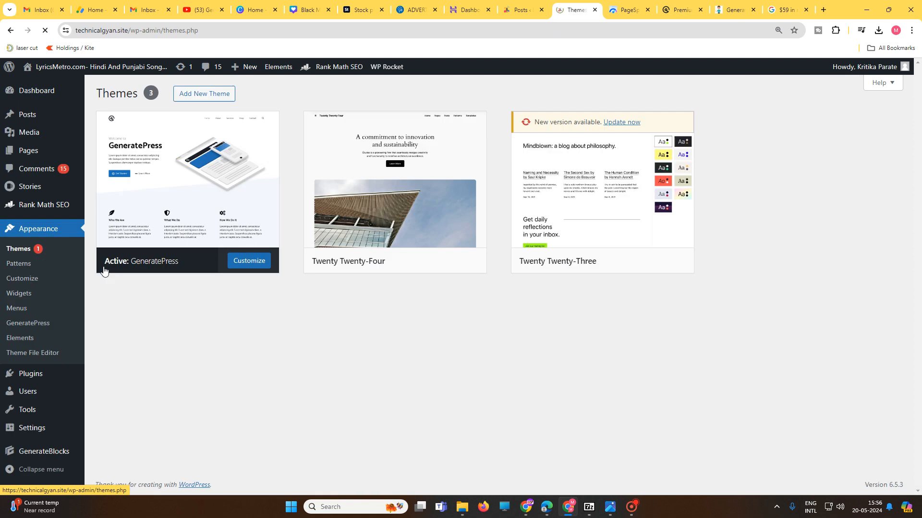
Step: Search the installed themes for "generate press" and open the GeneratePress theme's details
left_click(310, 94)
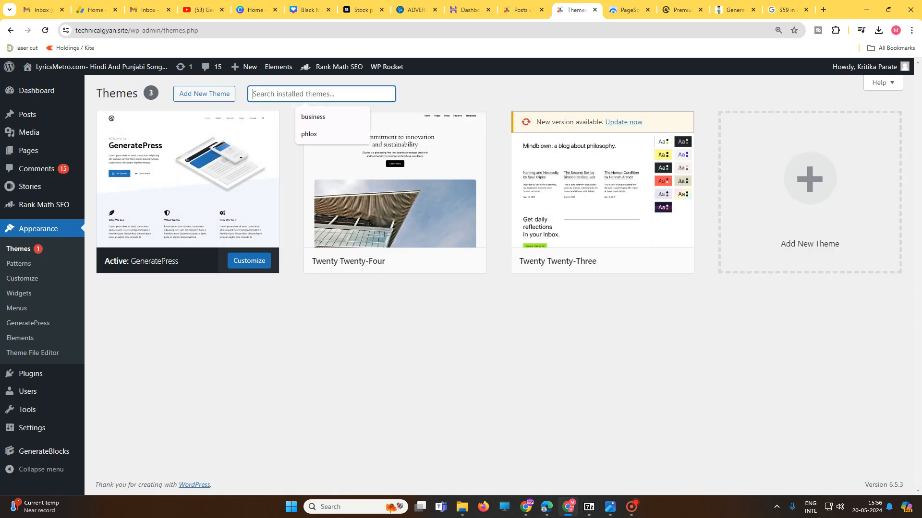
type("genera")
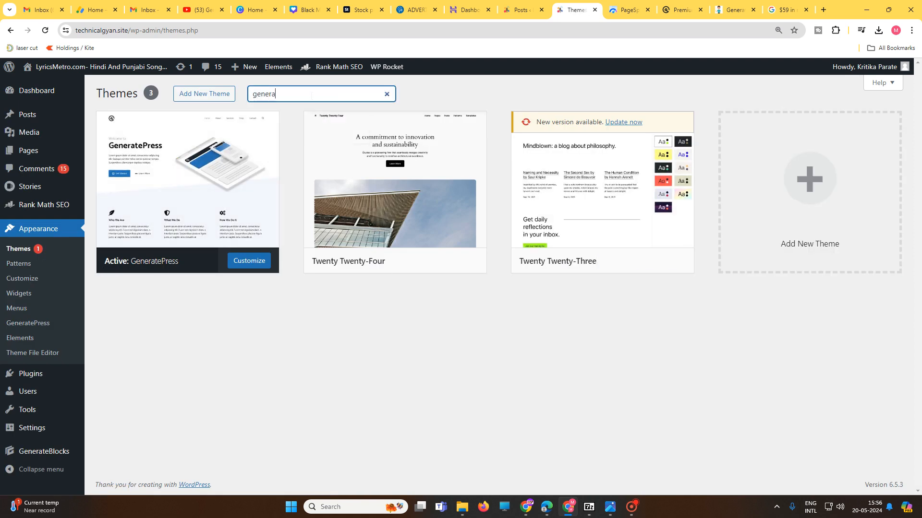
type("te preess")
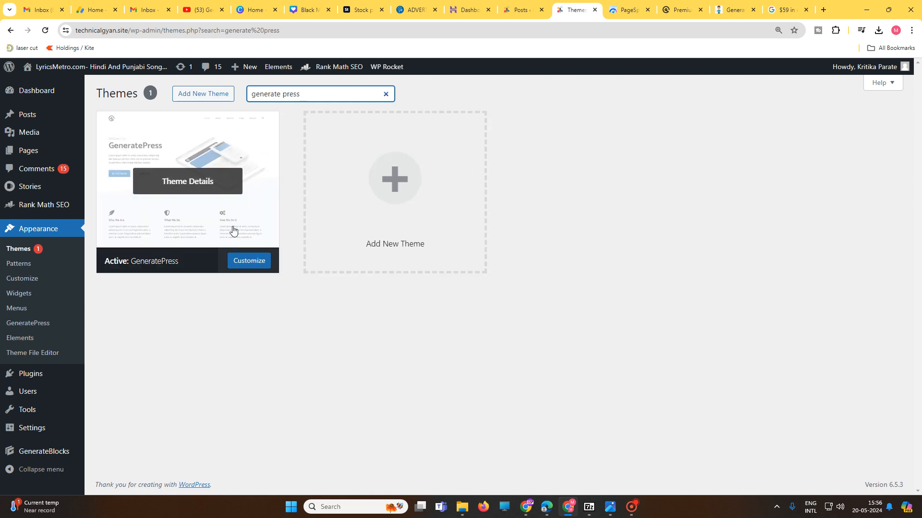
left_click(235, 211)
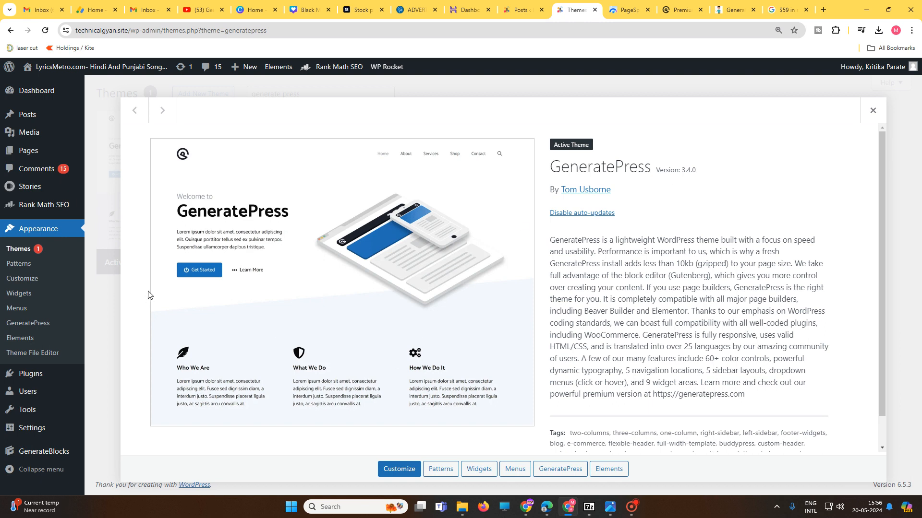
Step: Open GP Premium's configuration from the installed plugins and look through its license section and module list
mouse_move(77, 375)
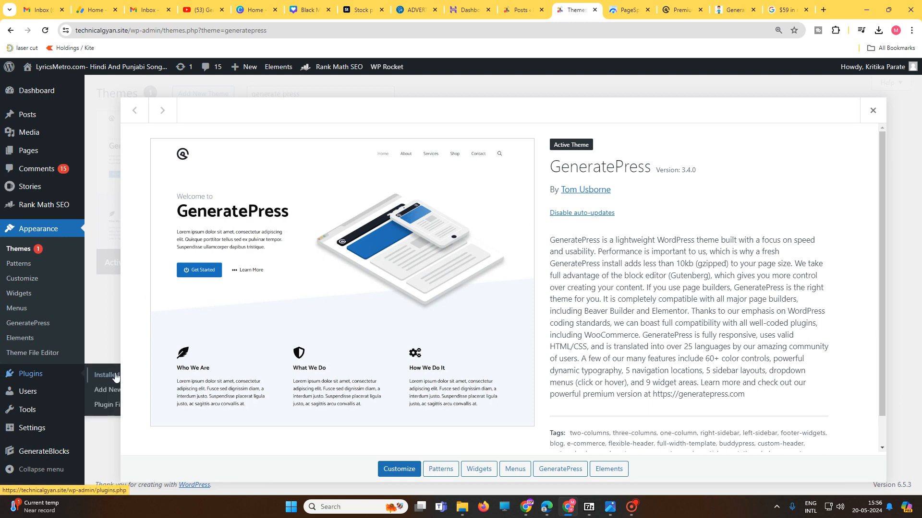
left_click(115, 377)
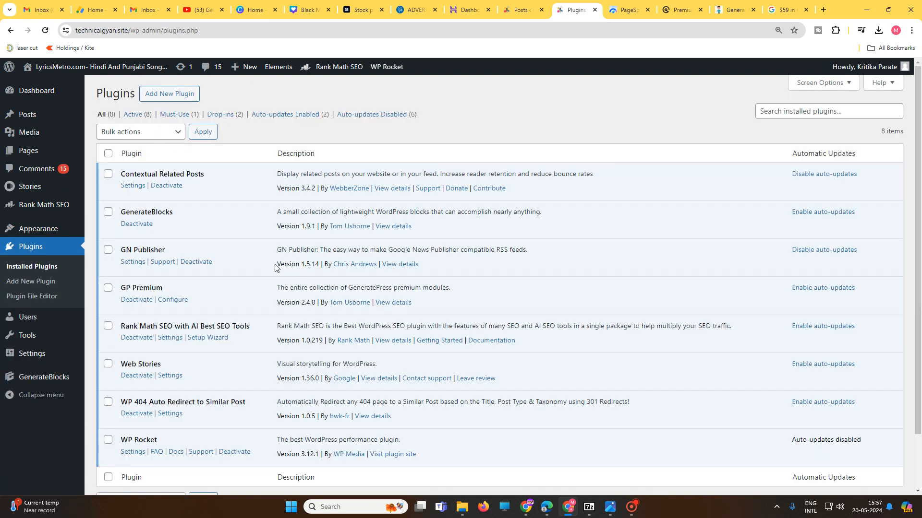
left_click(174, 301)
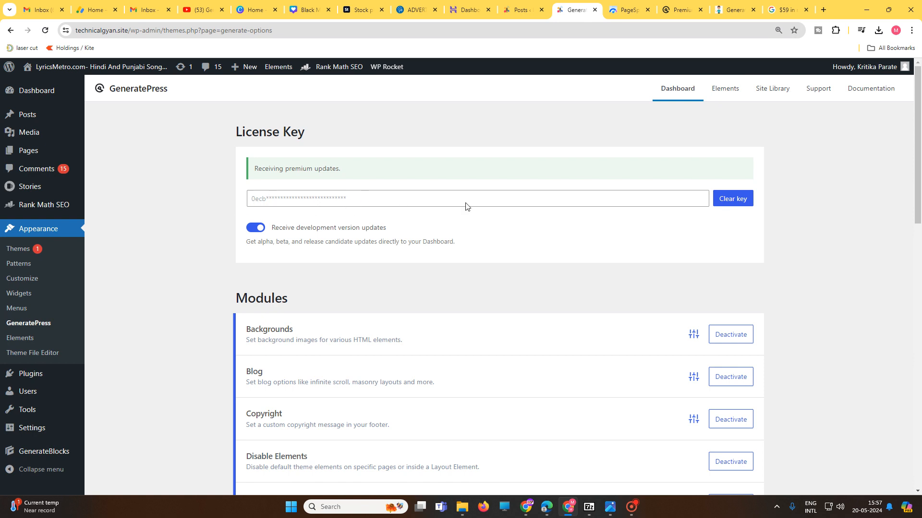
scroll(755, 309, "down", 2)
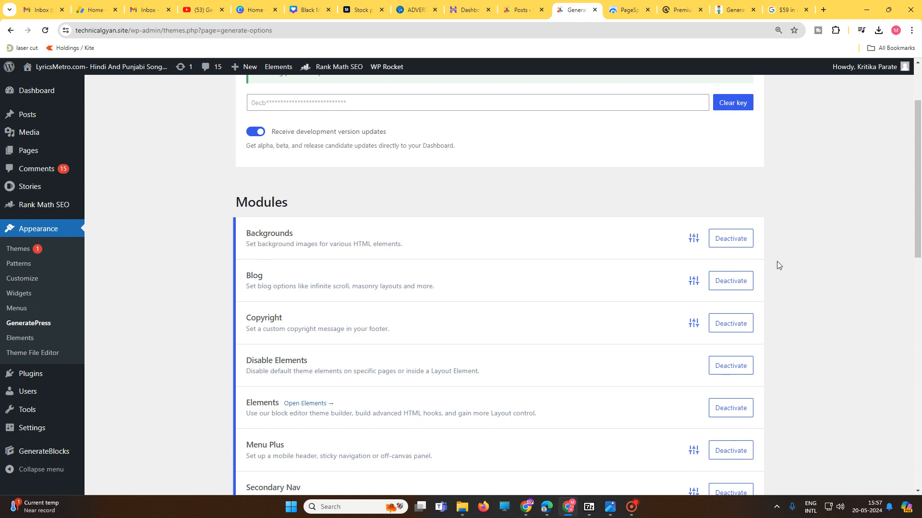
scroll(749, 384, "down", 3)
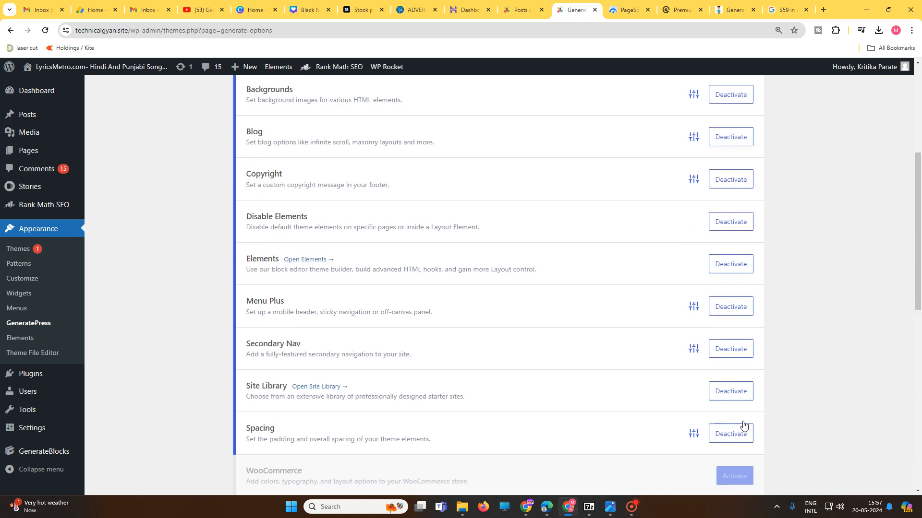
scroll(742, 384, "up", 4)
scroll(723, 384, "down", 2)
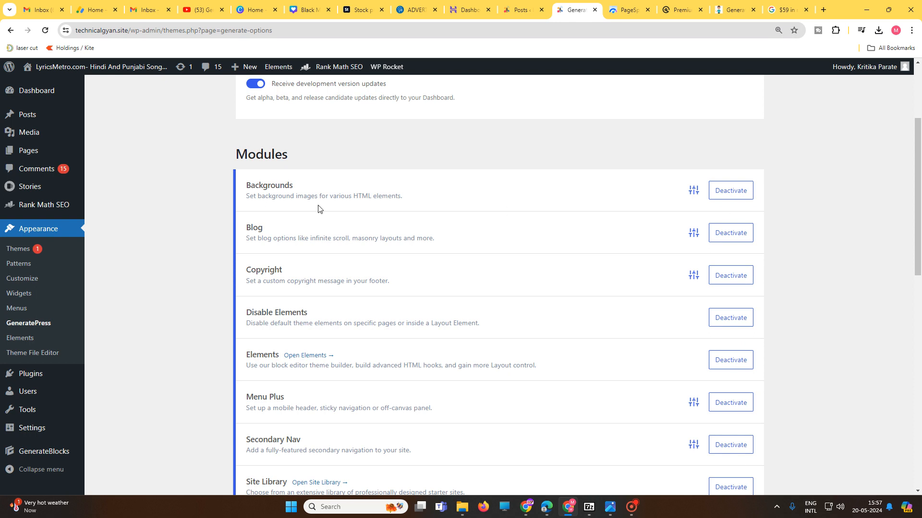
Step: Highlight the Backgrounds module's description and the words "infinite scroll" in the Blog module's description
left_click_drag(257, 196, 405, 198)
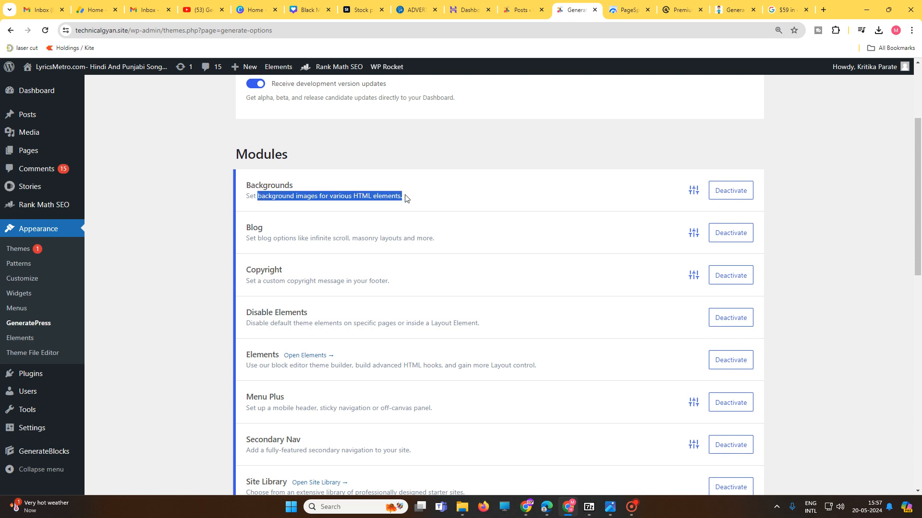
left_click_drag(272, 238, 341, 239)
left_click(315, 239)
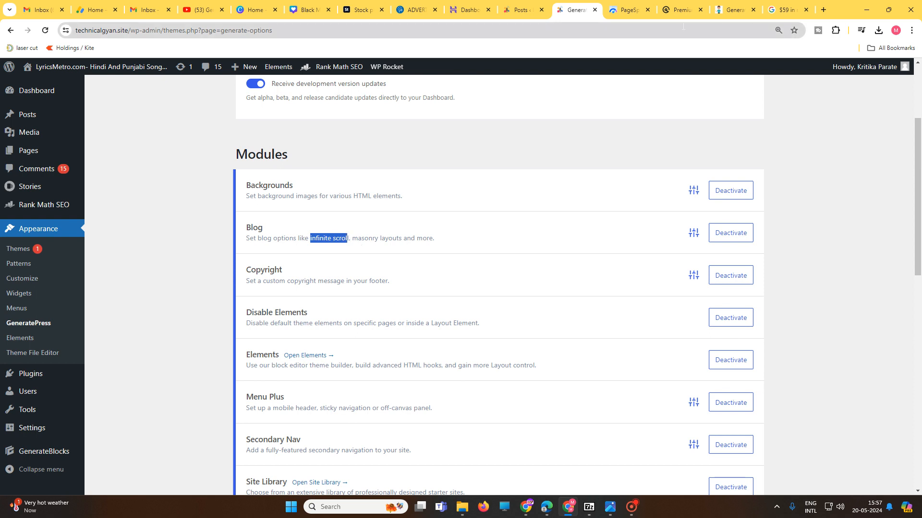
Step: Visit the lyrics site's front end, open the Pandit Ji Lyrics post and look through it down to the related posts
left_click(520, 9)
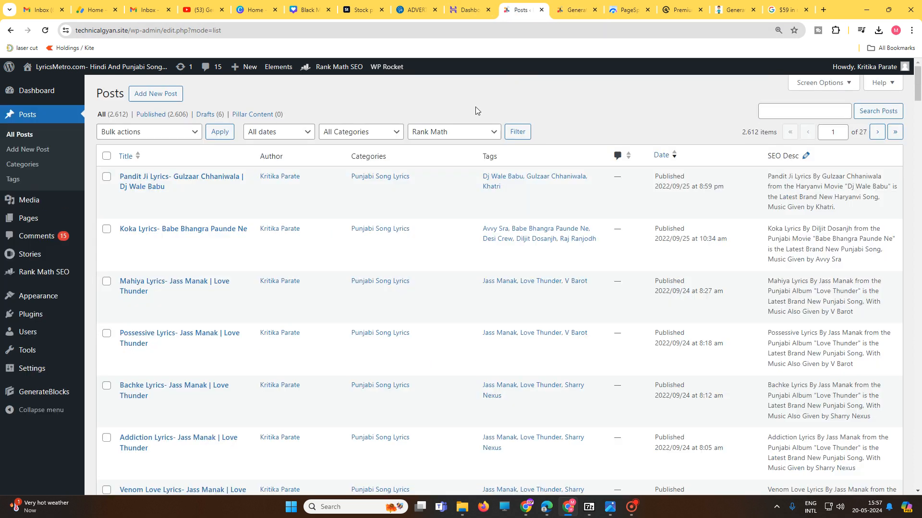
mouse_move(124, 71)
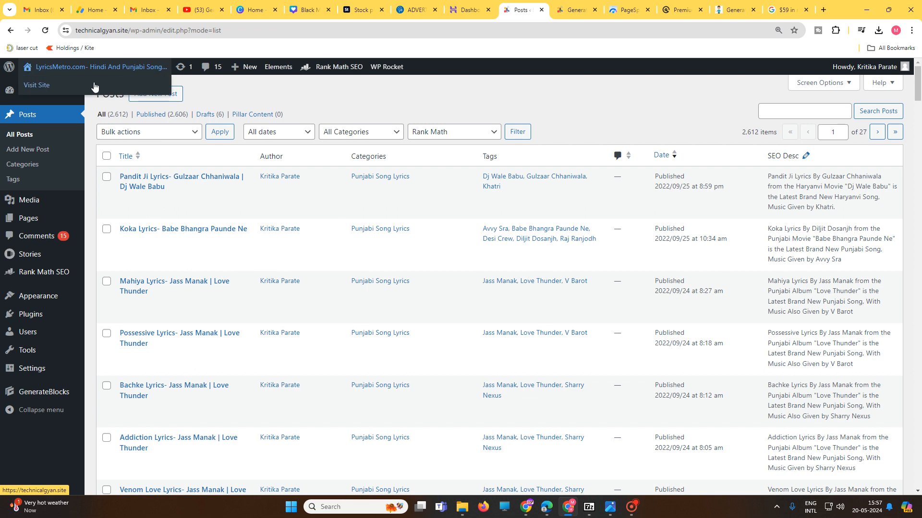
left_click(50, 87)
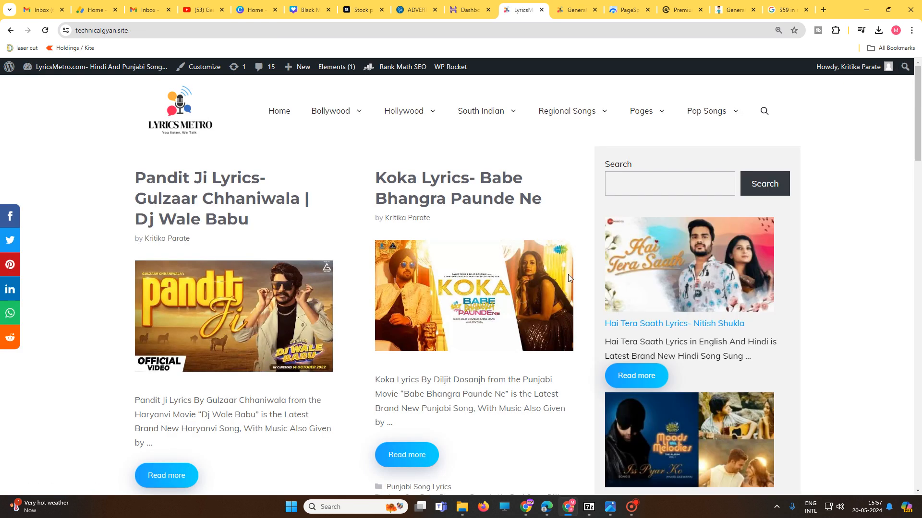
left_click(220, 468)
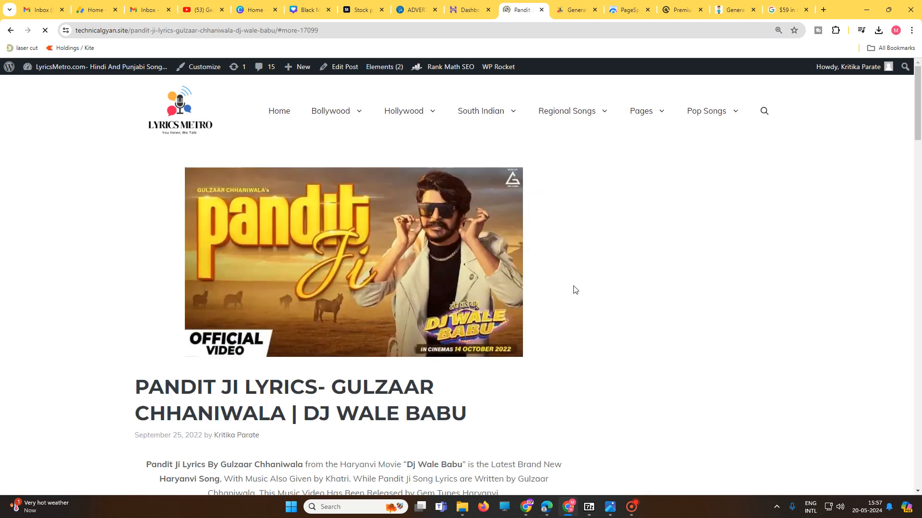
scroll(457, 269, "down", 10)
scroll(457, 296, "down", 10)
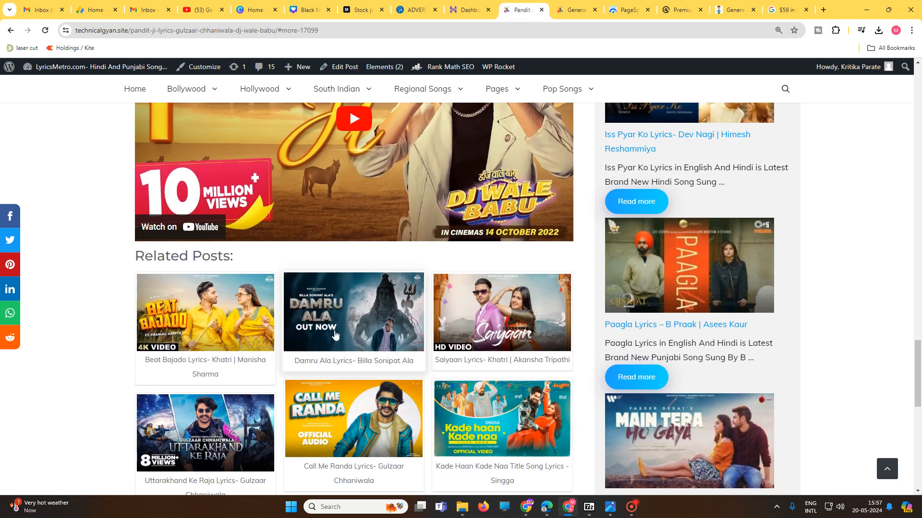
Step: Return to the GeneratePress modules and highlight the Disable Elements, Elements and Menu Plus names in turn
left_click(574, 9)
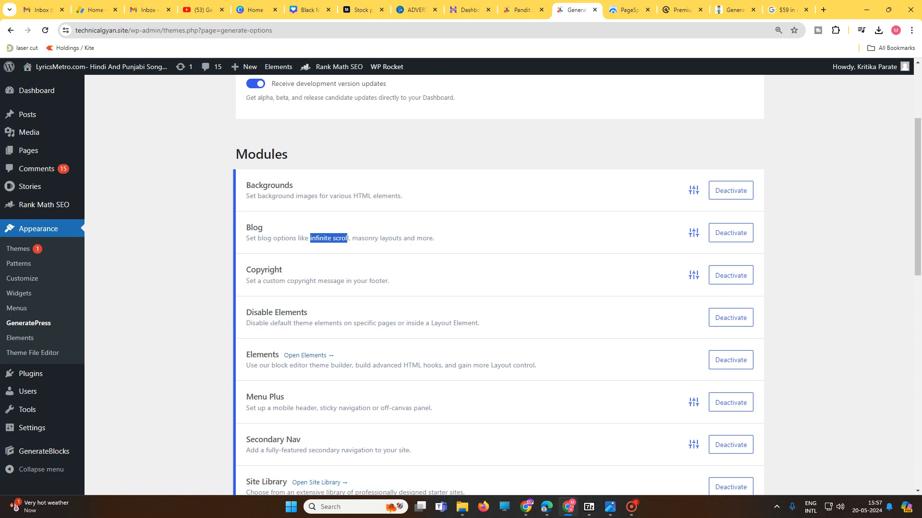
left_click_drag(247, 313, 318, 313)
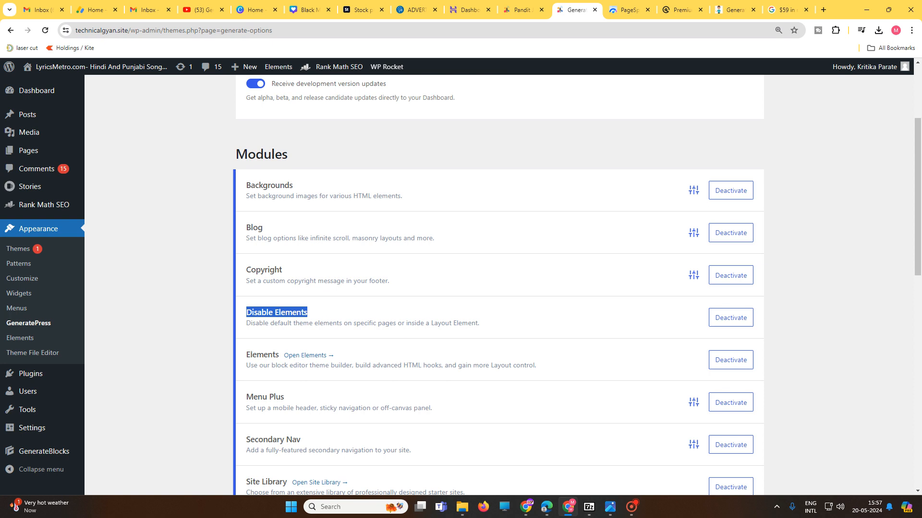
left_click_drag(246, 356, 275, 356)
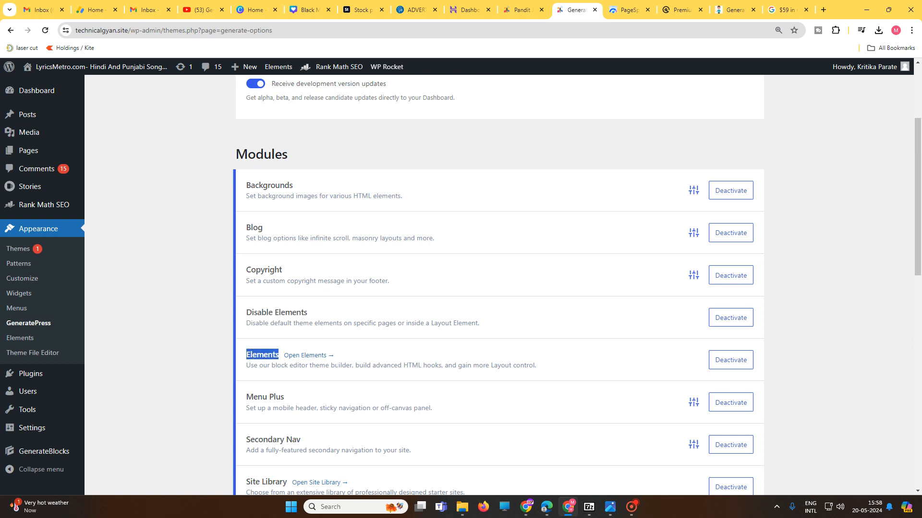
scroll(425, 372, "down", 1)
left_click_drag(299, 351, 253, 349)
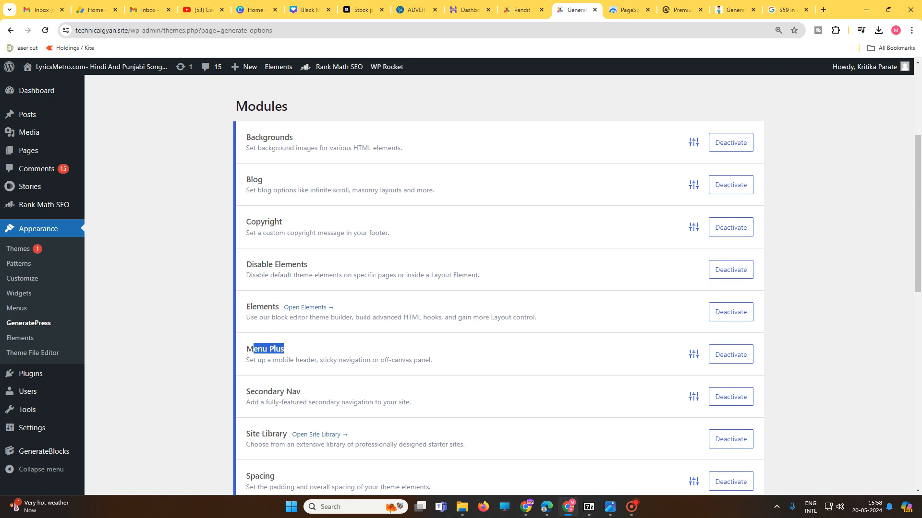
scroll(416, 374, "down", 2)
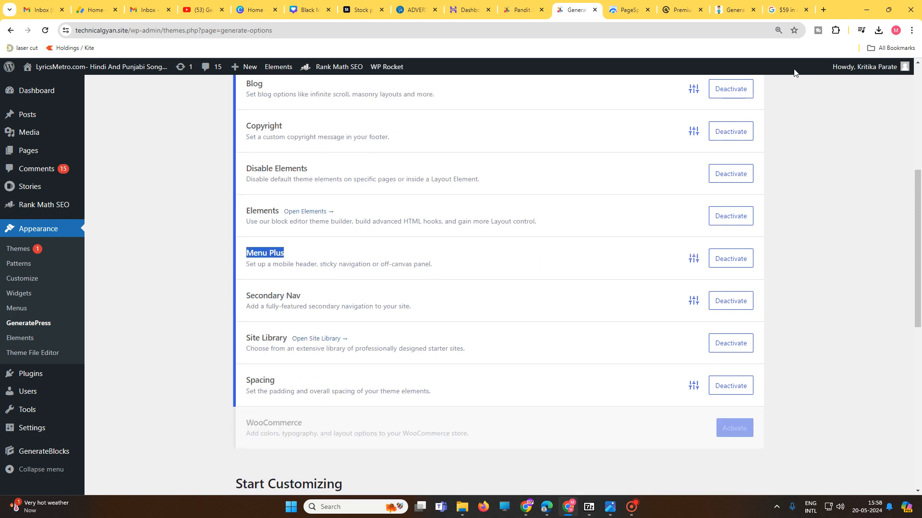
Step: Show the sticky navigation menu and its Pages submenu on the Pandit Ji Lyrics post
left_click(520, 10)
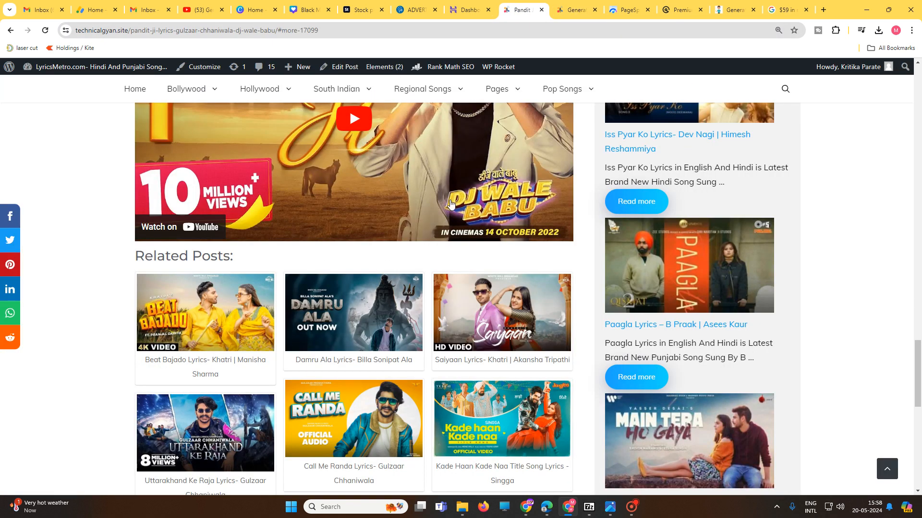
mouse_move(431, 104)
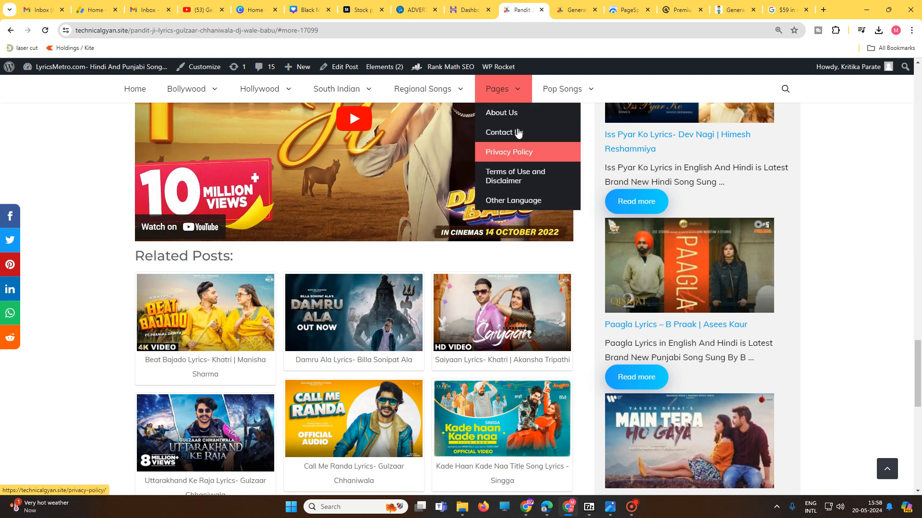
mouse_move(559, 89)
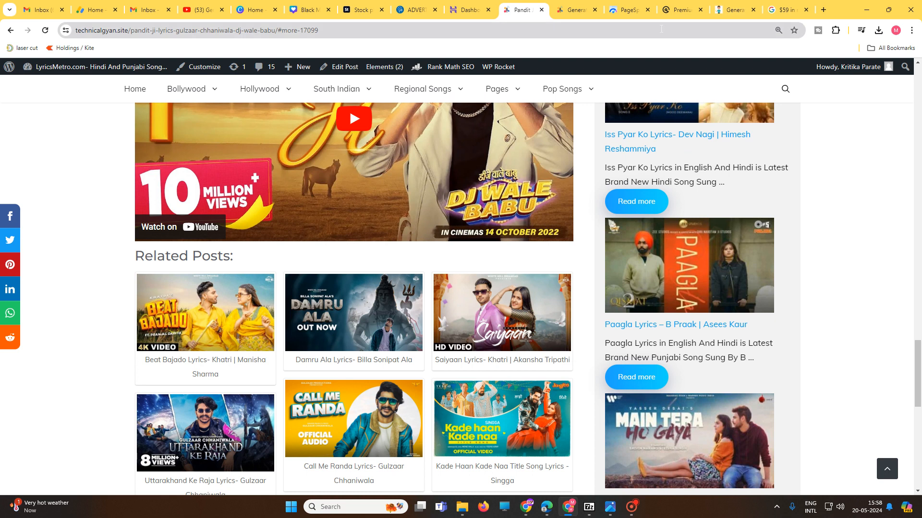
Step: Return to the module list and highlight the Secondary Nav module, the Site Library name and its starter sites description
left_click(575, 10)
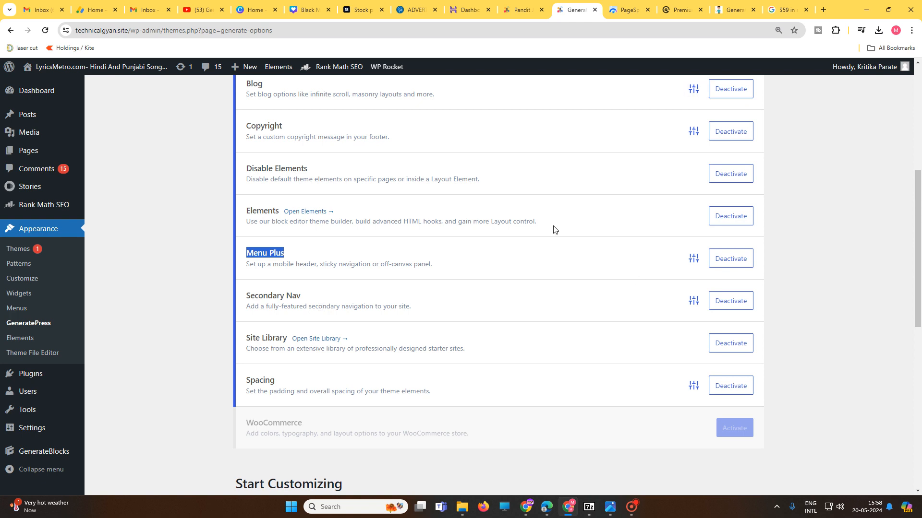
left_click_drag(322, 306, 258, 296)
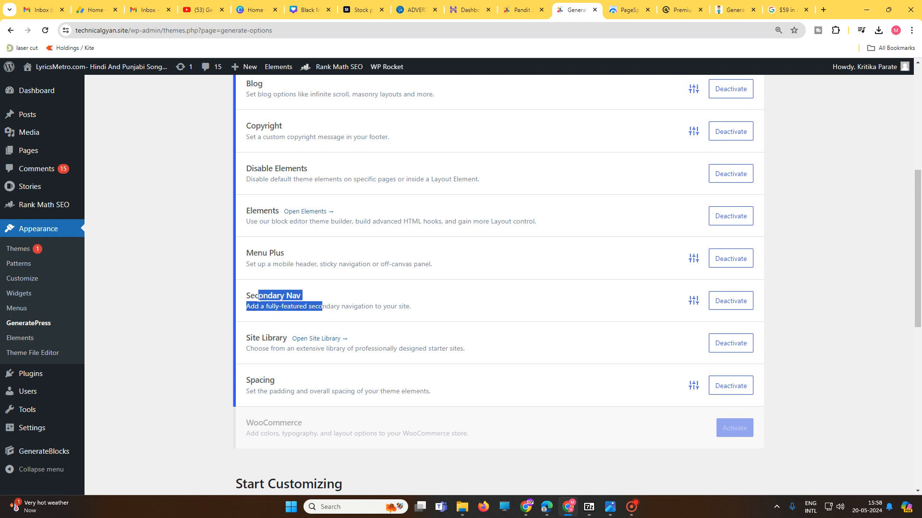
left_click_drag(243, 342, 272, 339)
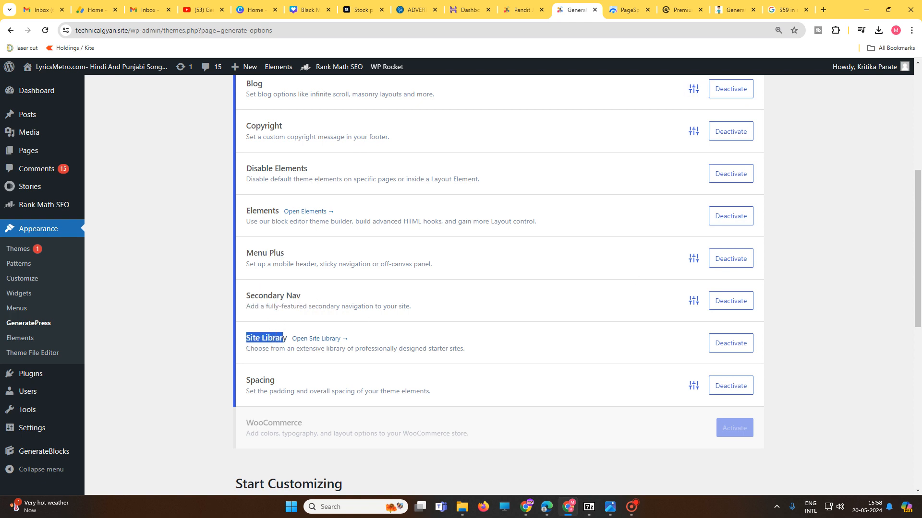
left_click_drag(484, 350, 393, 349)
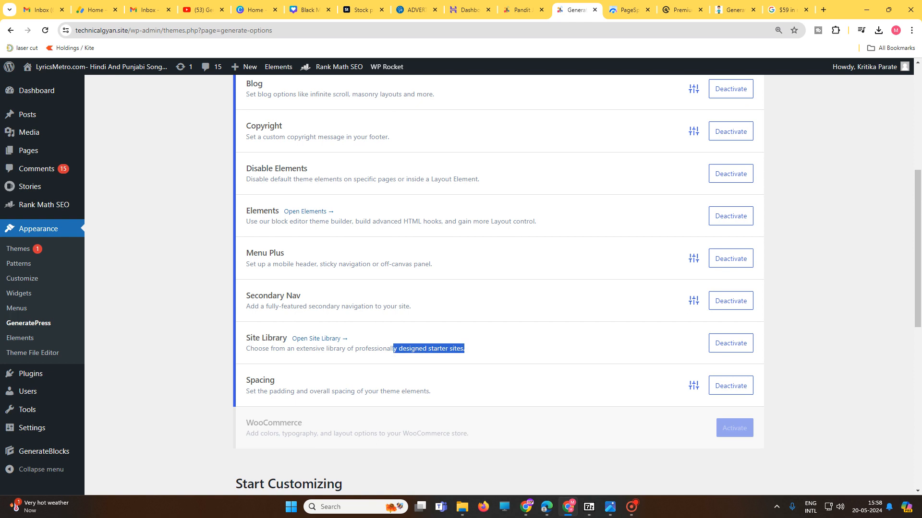
Step: Open the Site Library from the GeneratePress dashboard and browse its starter site designs
left_click(28, 325)
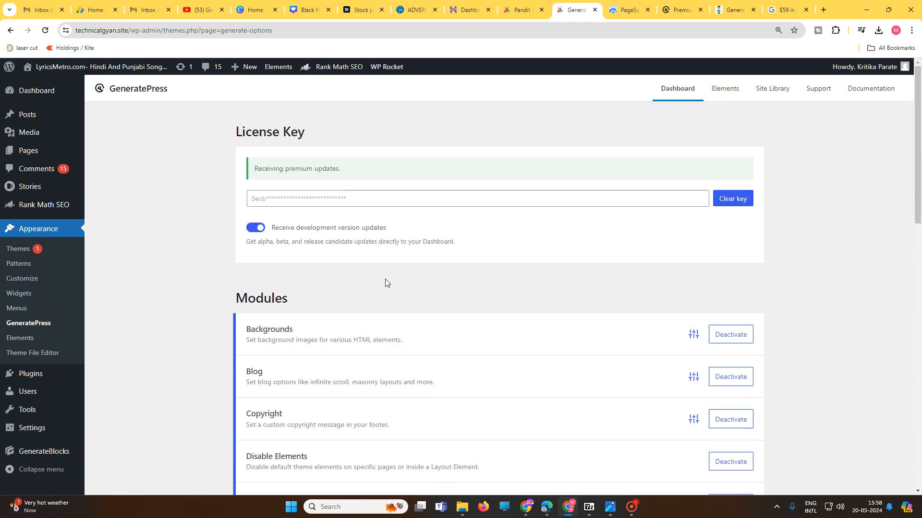
left_click(778, 93)
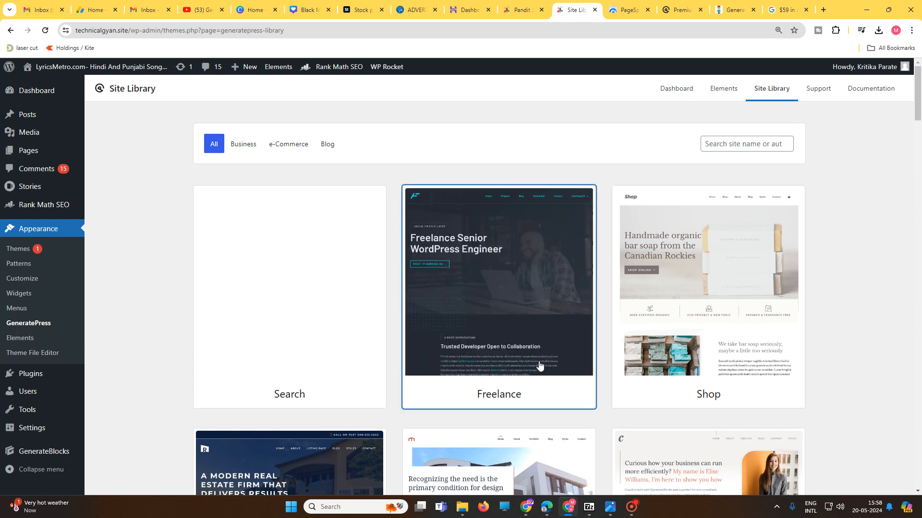
scroll(657, 363, "down", 3)
scroll(391, 344, "up", 3)
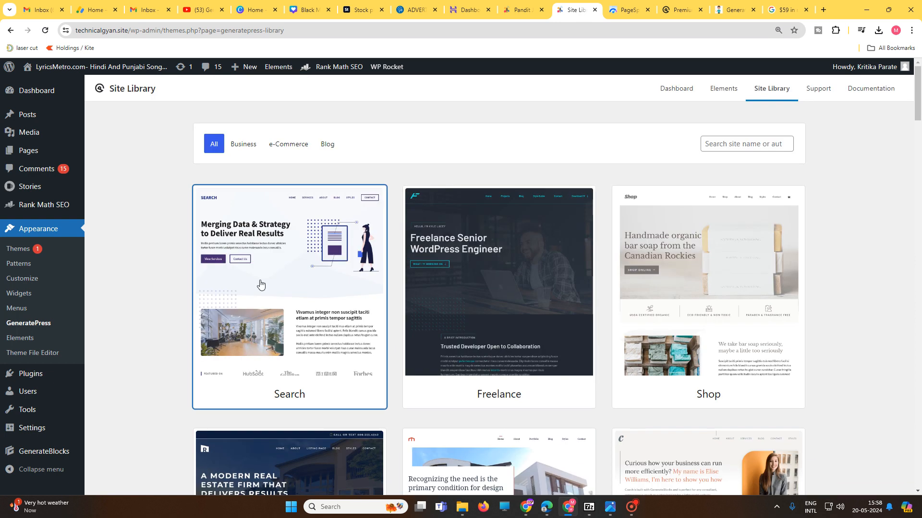
Step: Filter the Site Library to Business starter sites and browse the resulting designs
left_click(244, 145)
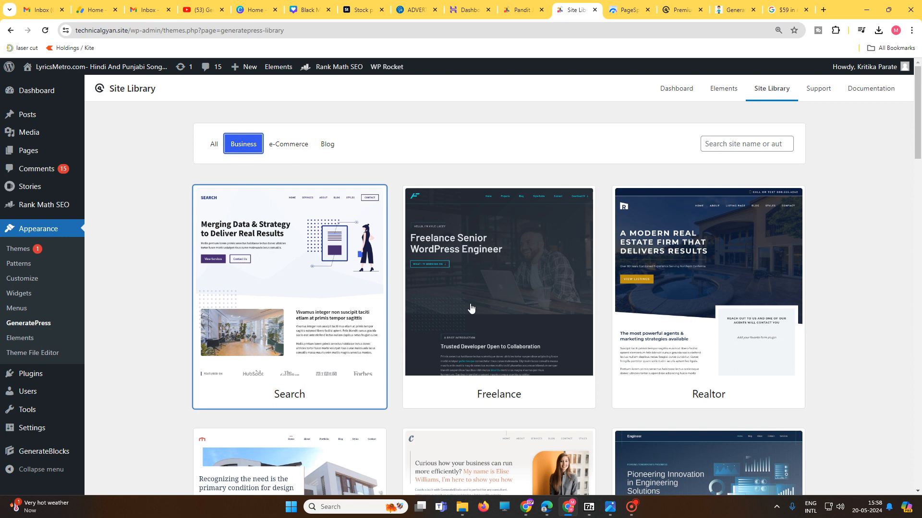
scroll(402, 355, "down", 2)
scroll(584, 403, "down", 5)
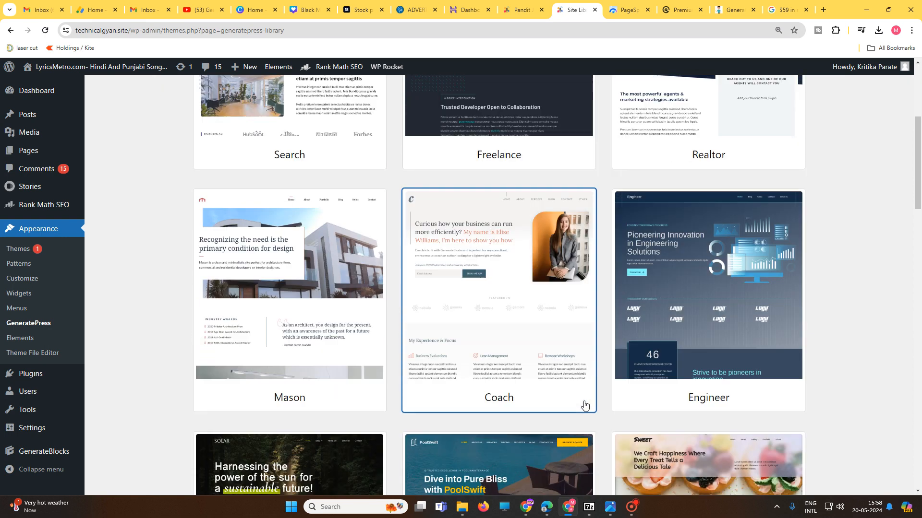
scroll(648, 389, "down", 4)
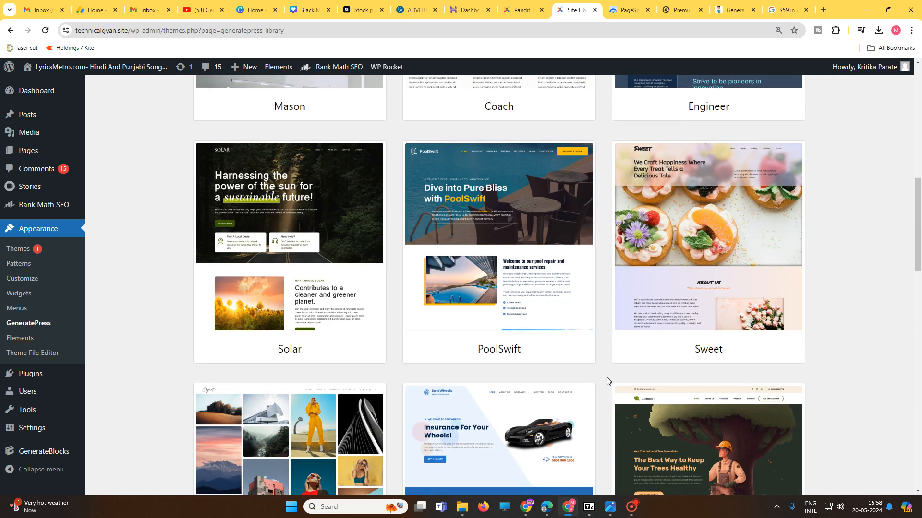
scroll(606, 377, "down", 3)
scroll(592, 403, "down", 4)
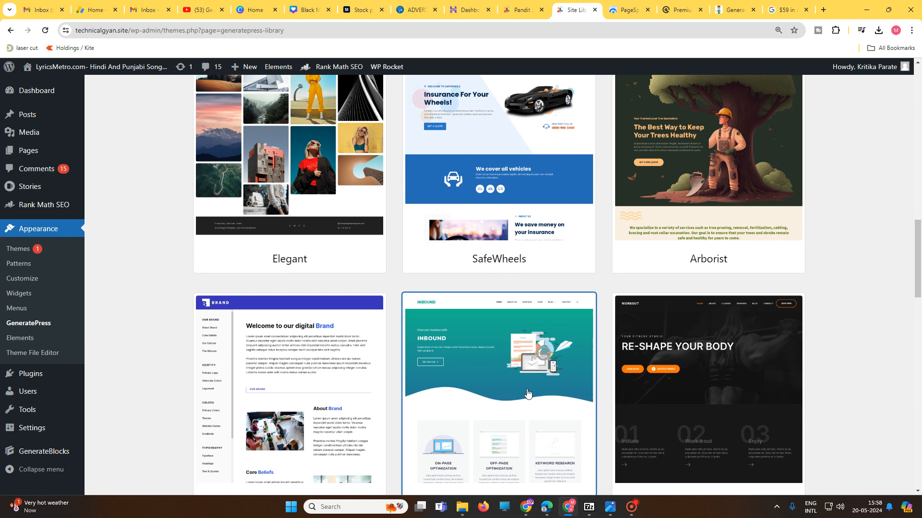
Step: Preview the InBound starter site, highlight its GenerateBlocks plugin requirement and look over the page
left_click(550, 442)
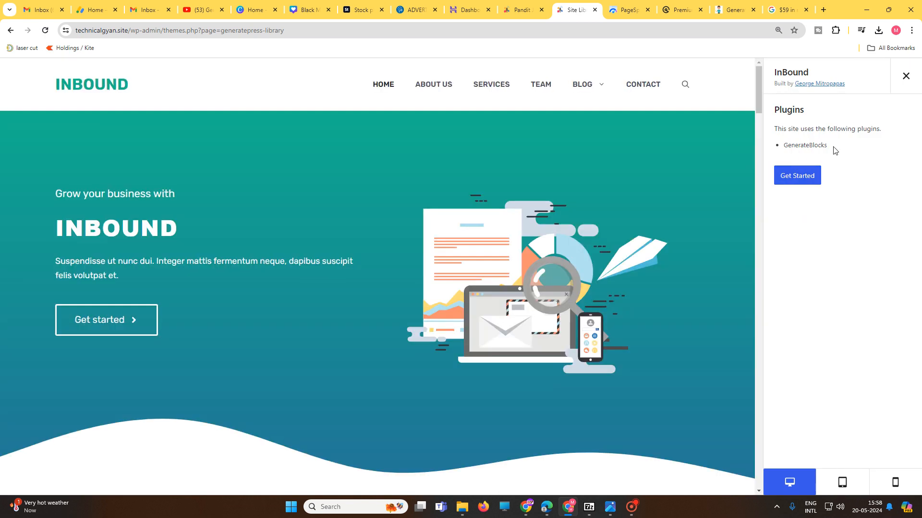
left_click_drag(834, 147, 780, 147)
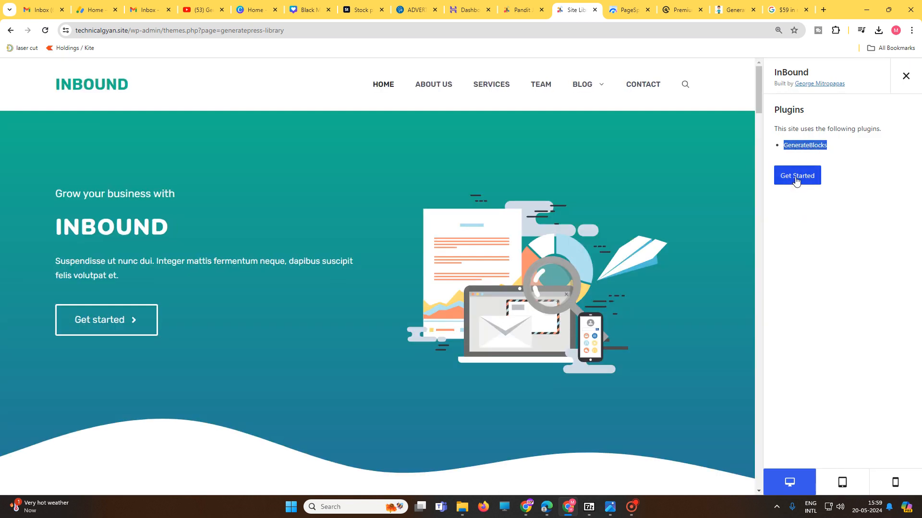
scroll(593, 324, "down", 14)
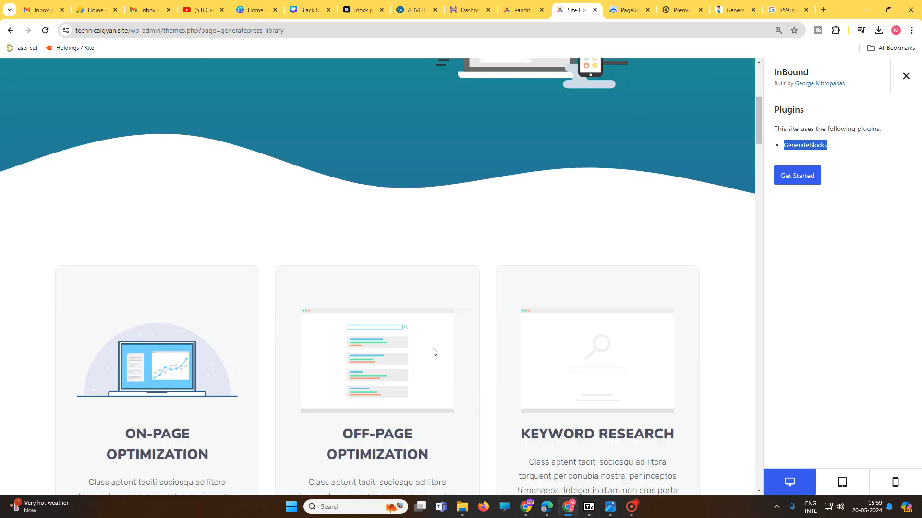
scroll(542, 343, "up", 15)
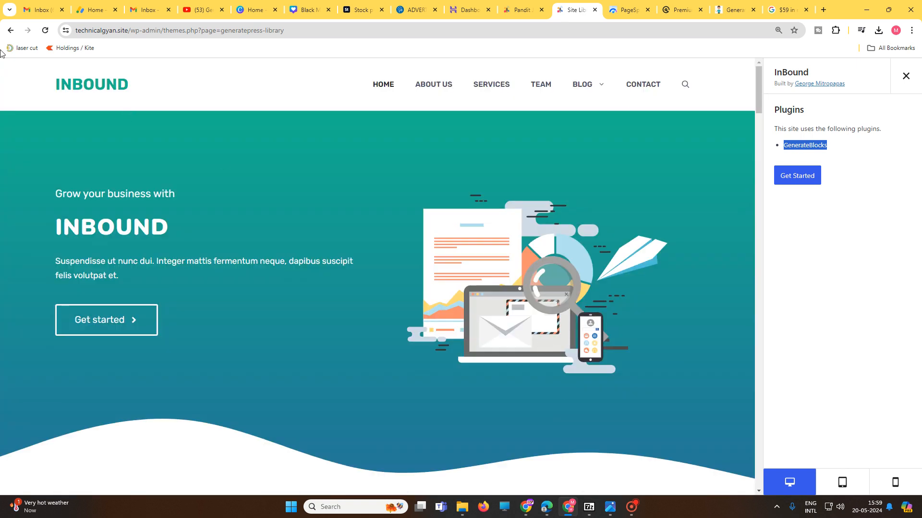
Step: Leave the InBound preview, reopen the Site Library and browse all starter sites as far as the Newsroom design
left_click(11, 31)
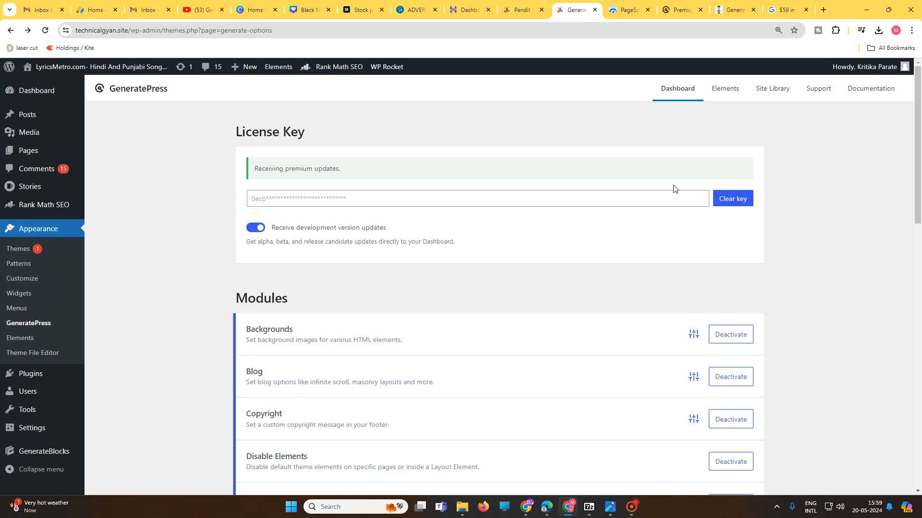
left_click(774, 91)
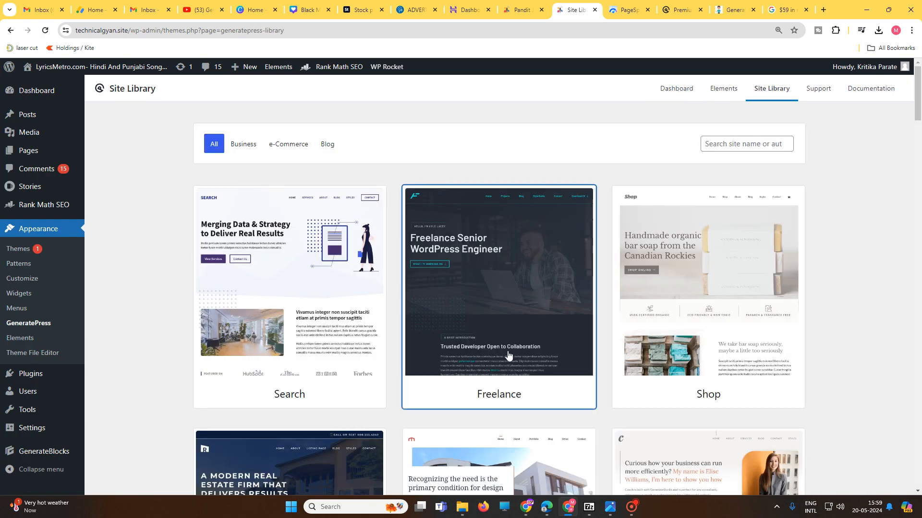
scroll(509, 354, "down", 10)
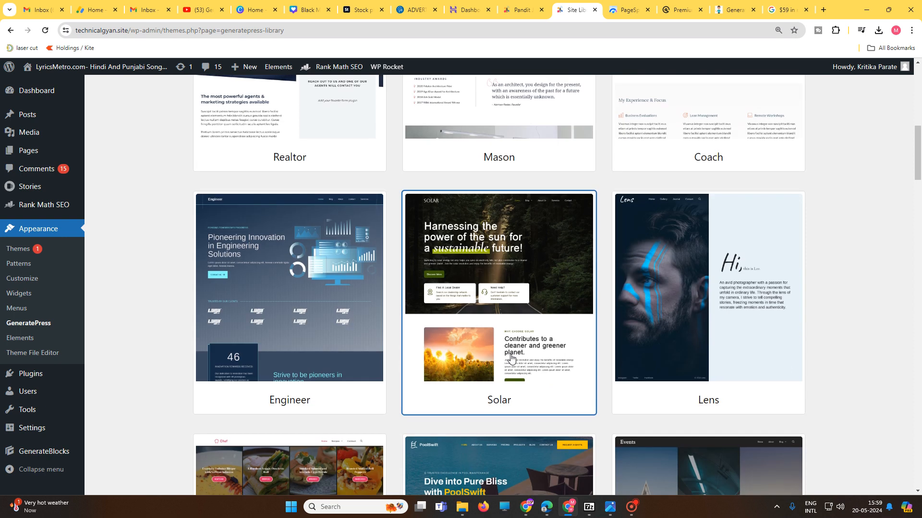
scroll(511, 357, "down", 18)
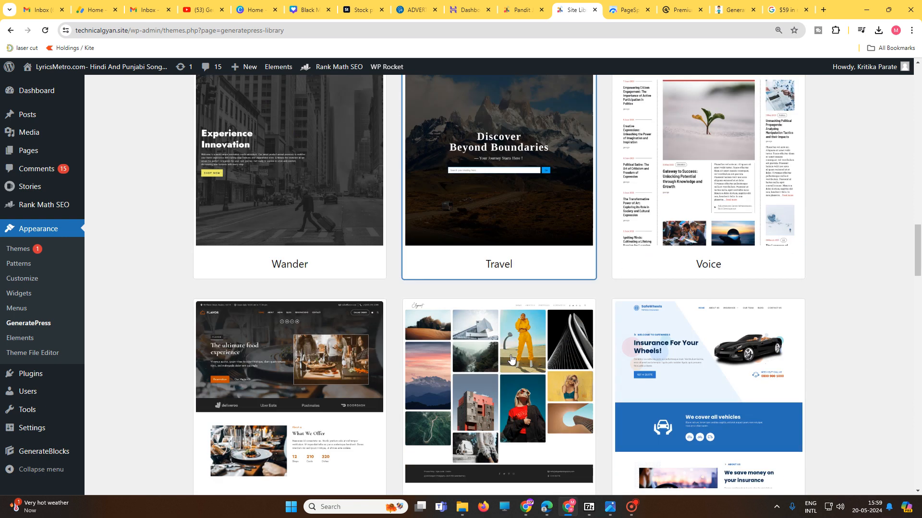
scroll(511, 360, "down", 3)
scroll(555, 356, "down", 7)
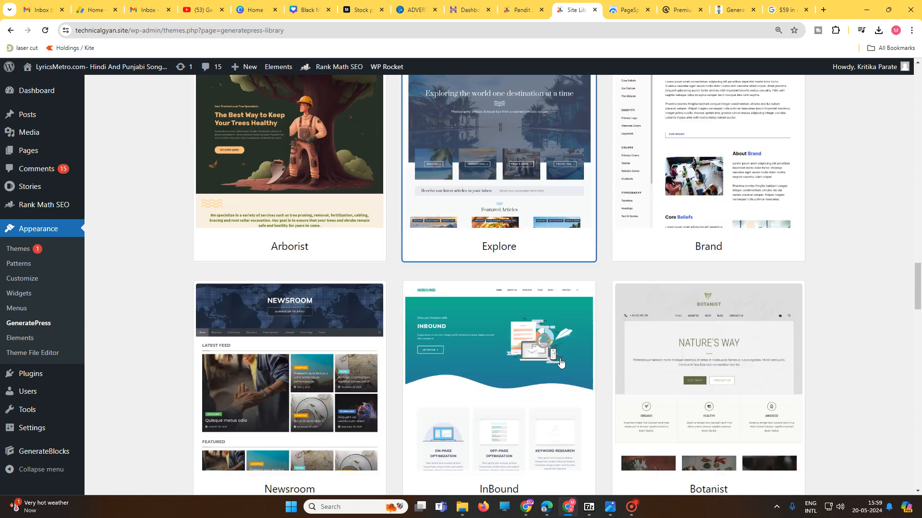
scroll(560, 362, "down", 5)
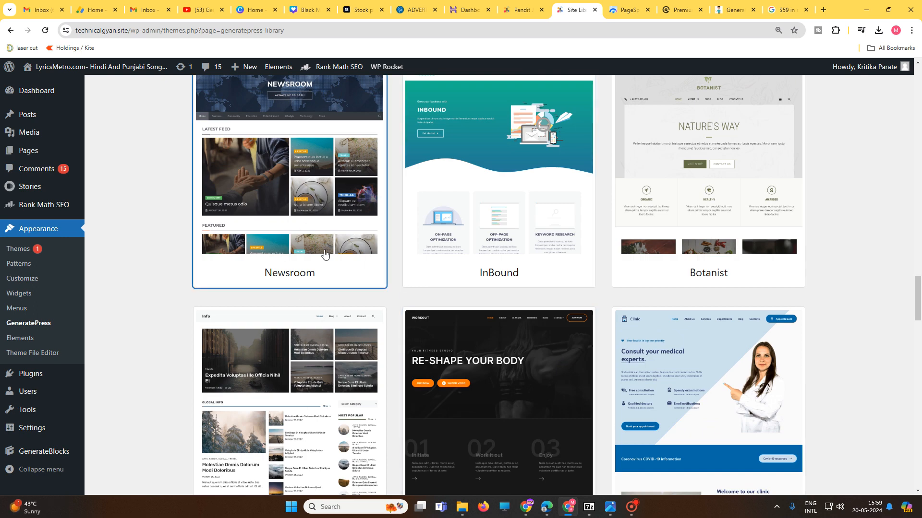
Step: Preview the Newsroom starter site and look through its homepage down to the footer and back to the header
left_click(344, 222)
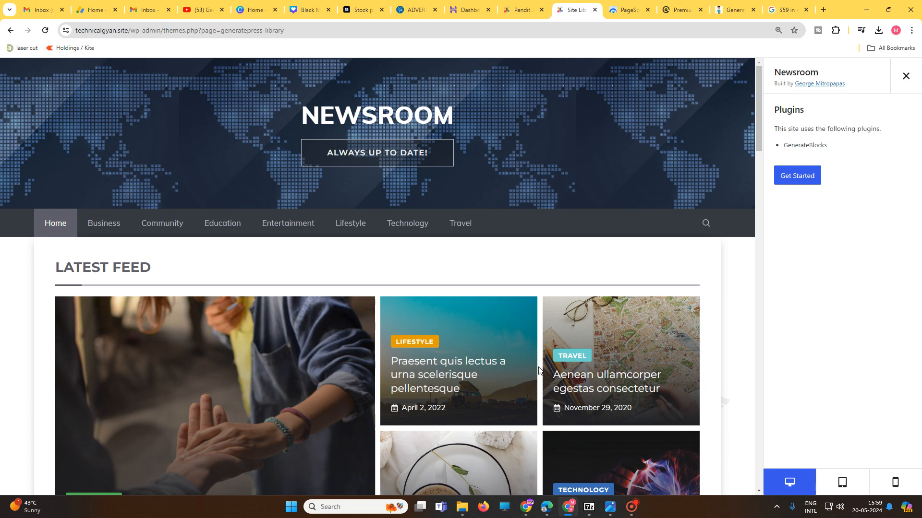
scroll(540, 356, "down", 12)
scroll(540, 356, "down", 15)
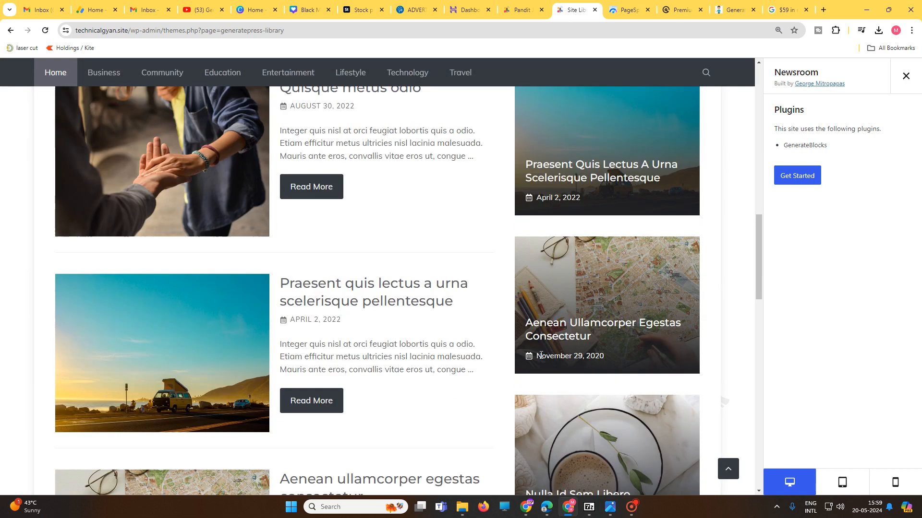
scroll(541, 358, "down", 4)
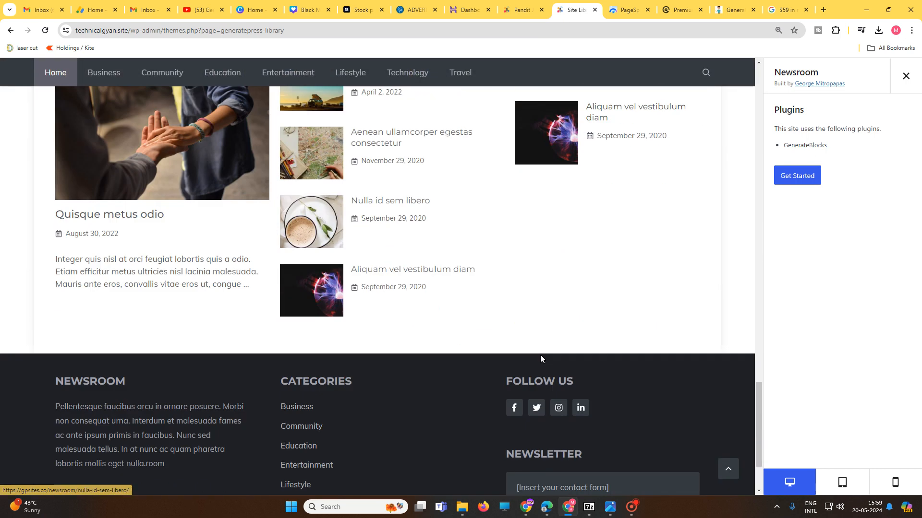
scroll(423, 367, "up", 12)
scroll(423, 368, "up", 12)
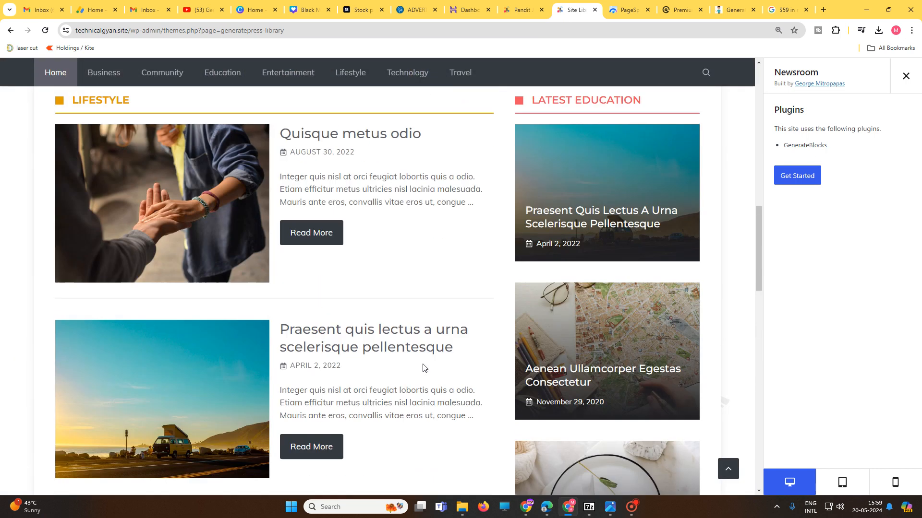
scroll(423, 365, "up", 3)
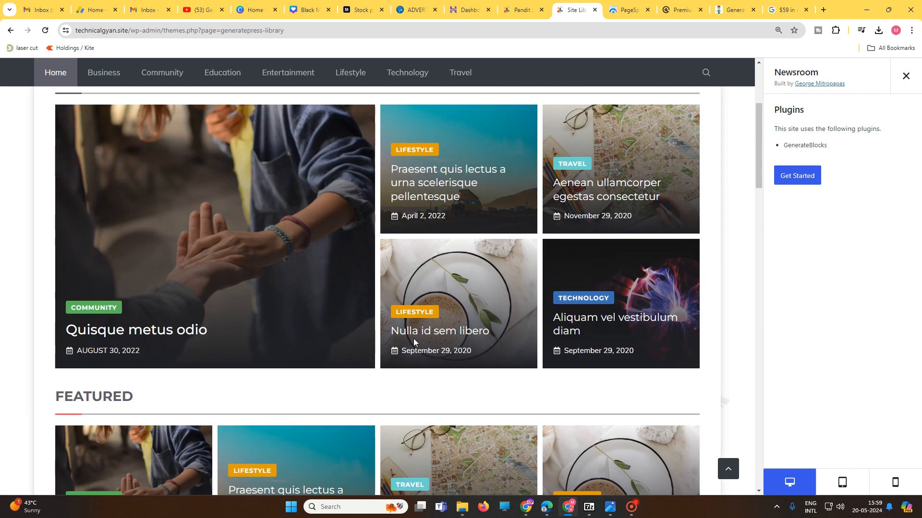
scroll(413, 339, "up", 4)
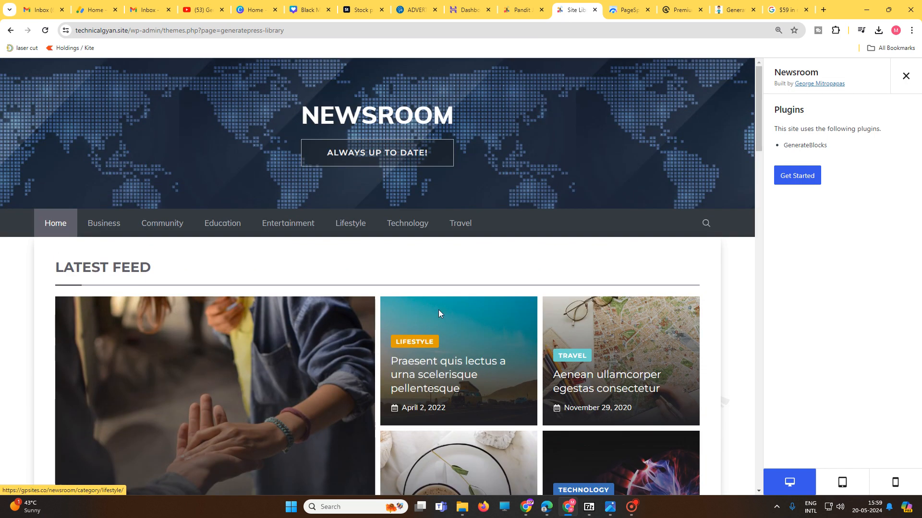
Step: Examine Newsroom's Latest Feed, Featured, Lifestyle, Latest Education and Entertainment sections in turn
scroll(482, 343, "down", 3)
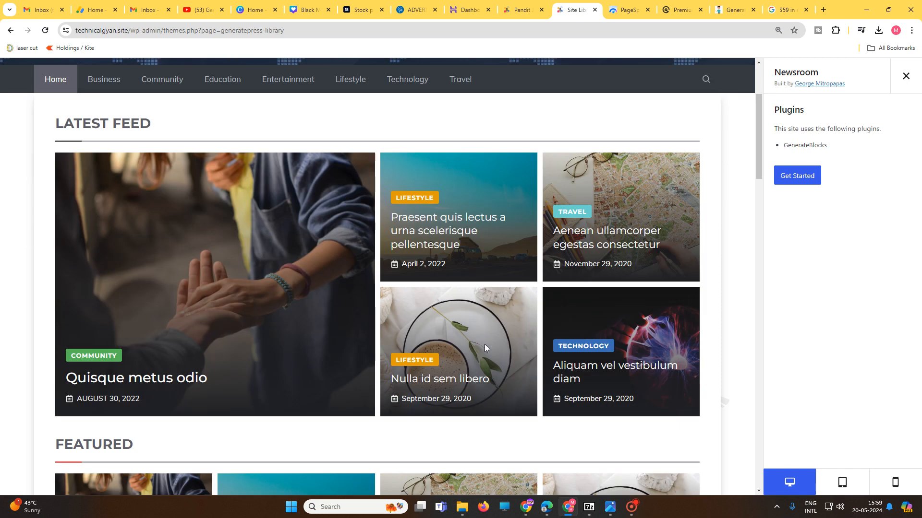
scroll(485, 343, "down", 4)
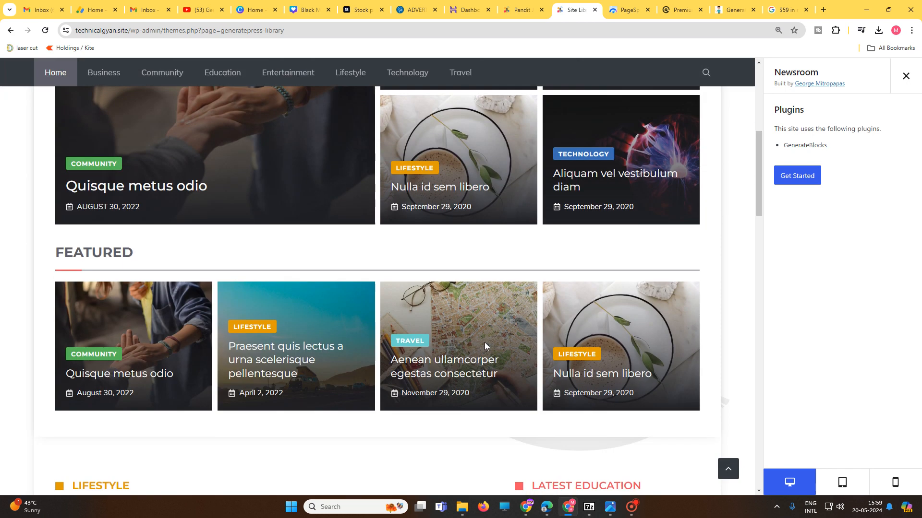
scroll(485, 343, "down", 4)
scroll(484, 347, "down", 4)
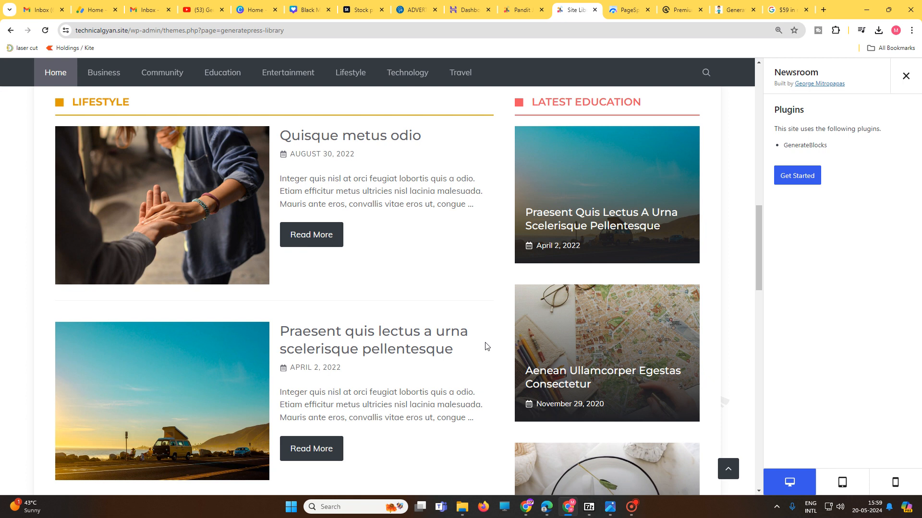
scroll(487, 346, "down", 4)
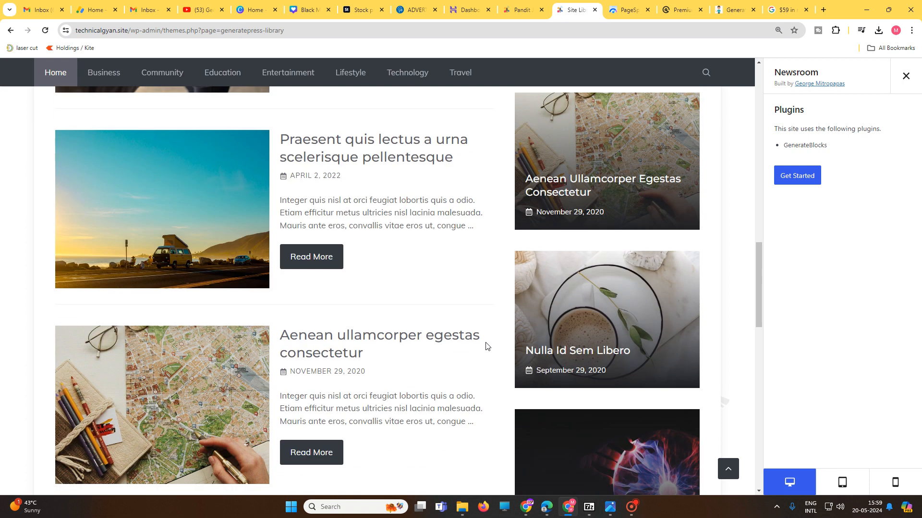
scroll(487, 346, "down", 3)
scroll(487, 347, "down", 2)
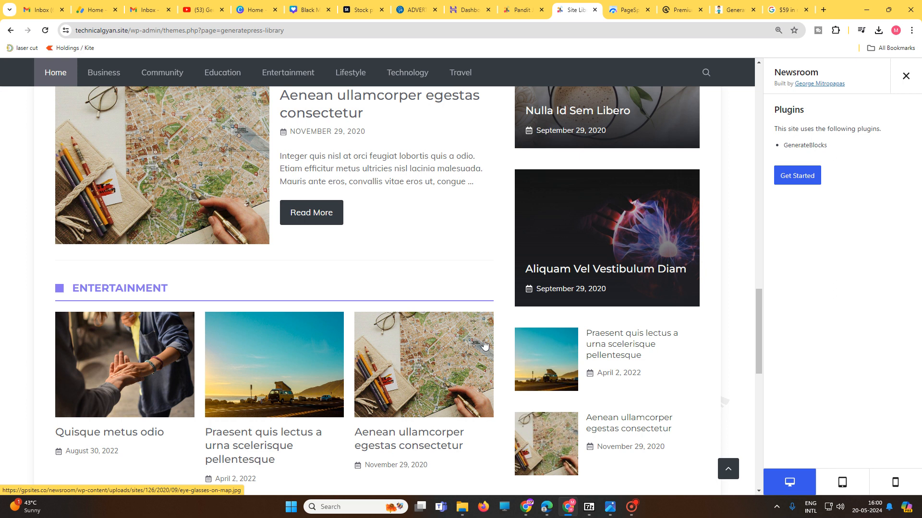
Step: Close the Newsroom preview and glance over the starter sites in the Site Library again
left_click(906, 75)
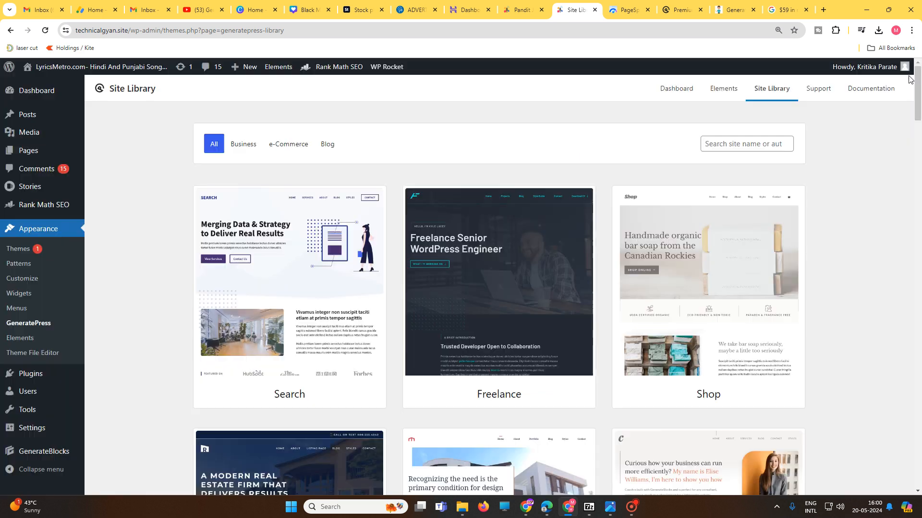
scroll(426, 330, "down", 6)
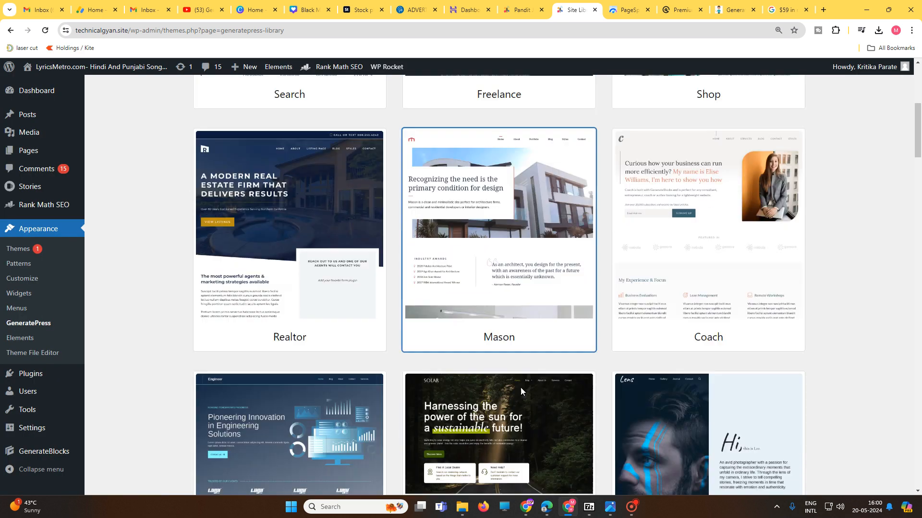
scroll(520, 387, "up", 2)
scroll(522, 390, "up", 4)
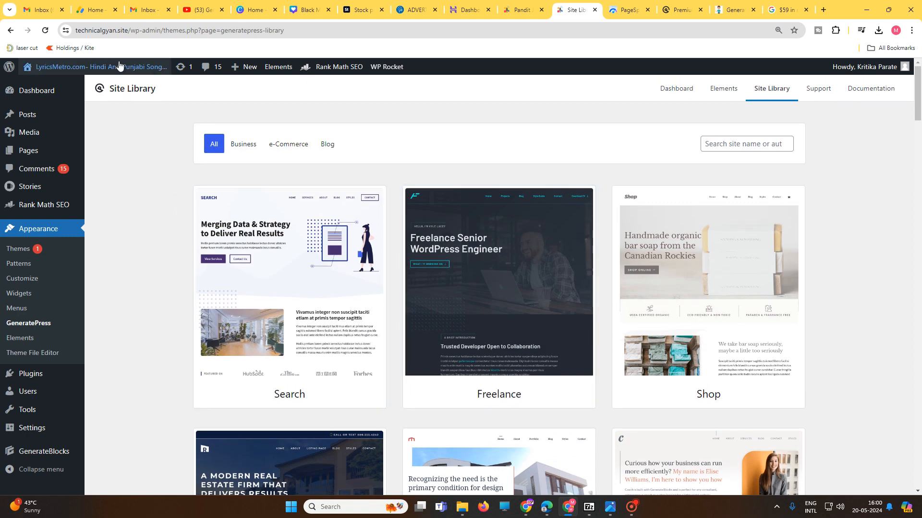
Step: Visit the live LyricsMetro site and open the full Koka Lyrics- Babe Bhangra Paunde Ne post
mouse_move(92, 72)
left_click(44, 92)
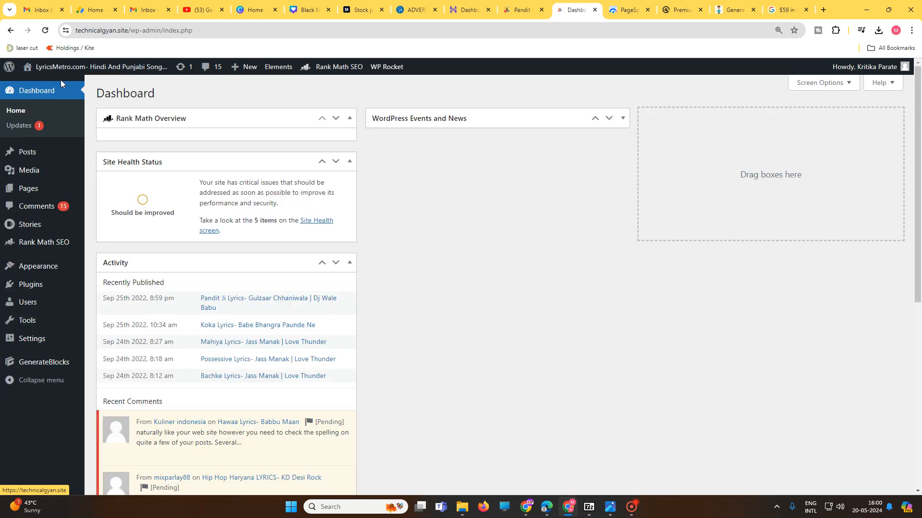
left_click(64, 86)
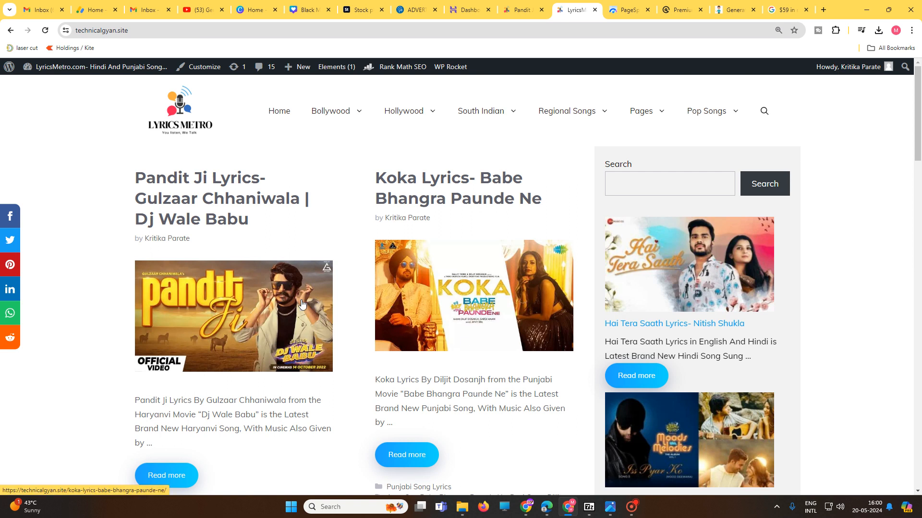
scroll(304, 307, "down", 3)
left_click(412, 311)
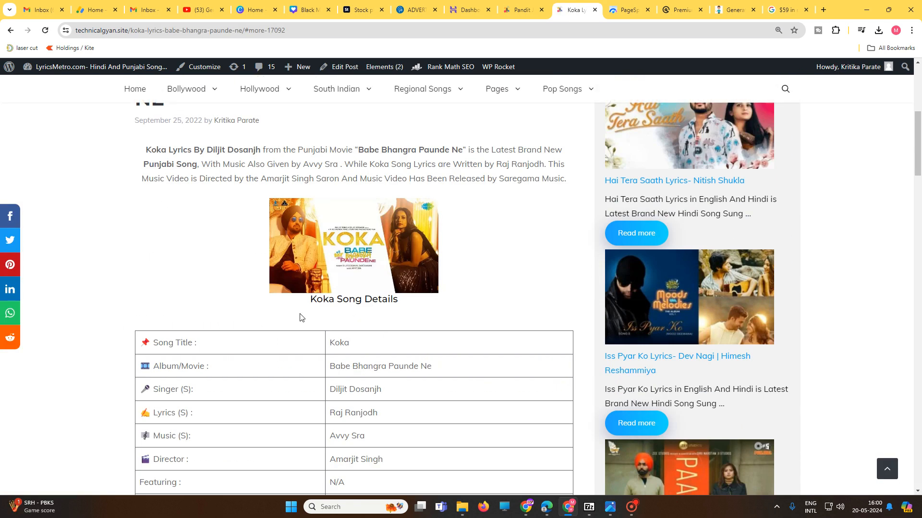
Step: Highlight the Koka post's introductory paragraph and its song lyrics, including the closing verses above the writer credit
scroll(301, 317, "up", 4)
left_click_drag(146, 341, 460, 371)
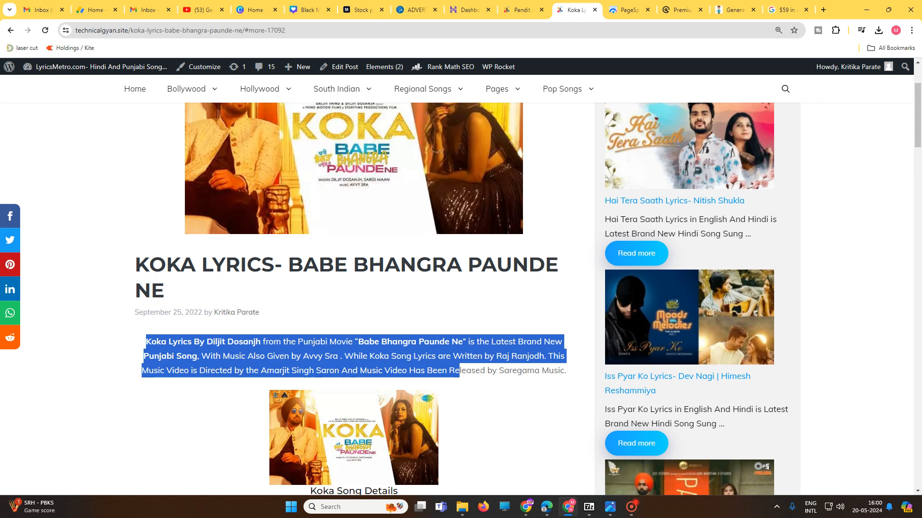
scroll(397, 405, "down", 10)
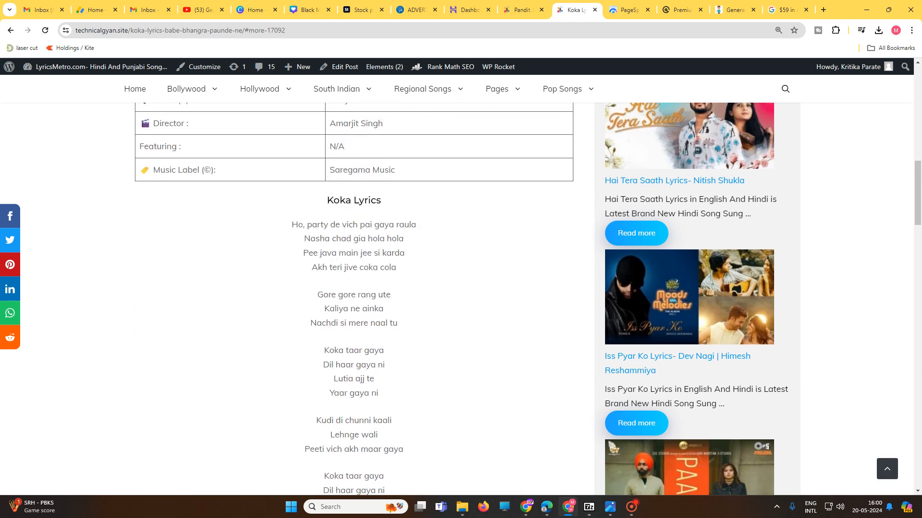
left_click_drag(291, 225, 484, 169)
scroll(405, 402, "down", 8)
scroll(405, 398, "down", 4)
left_click(453, 167)
scroll(454, 166, "up", 3)
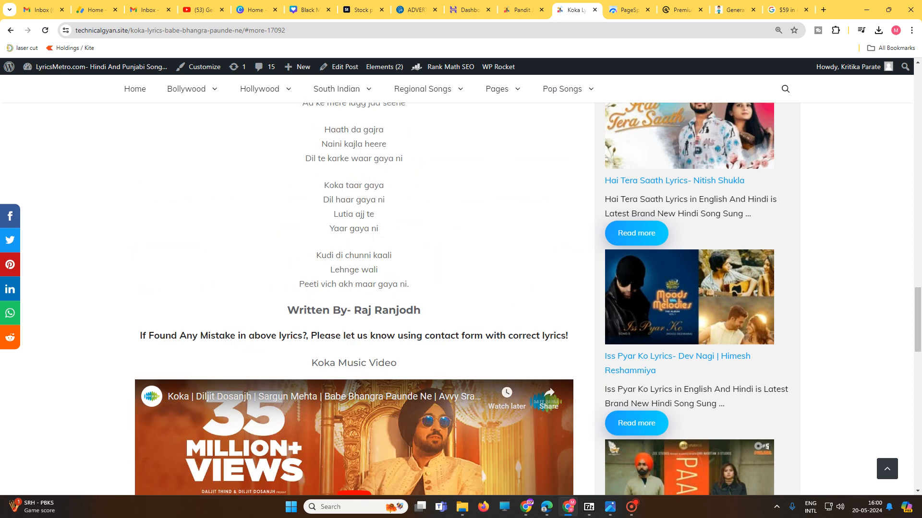
left_click_drag(409, 284, 227, 124)
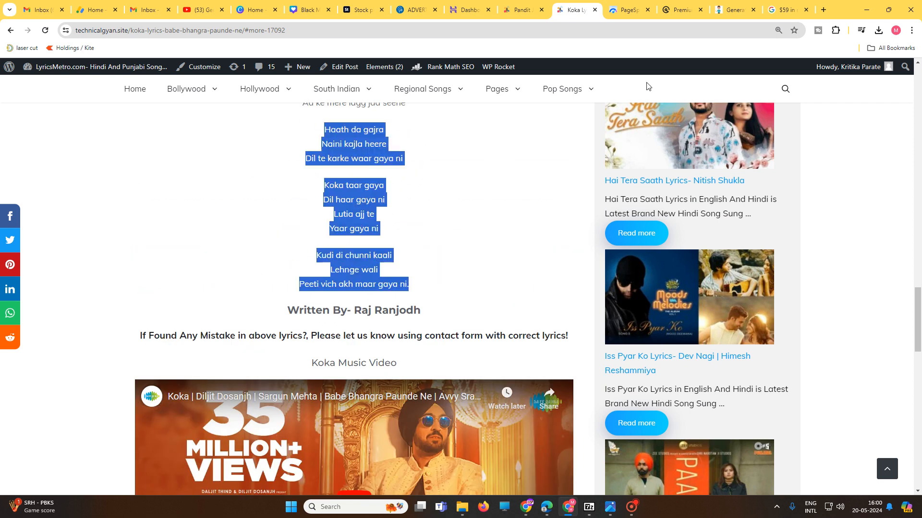
Step: Return to the Pandit Ji Lyrics post, go to the site's WordPress dashboard and open the theme Customizer
left_click(625, 10)
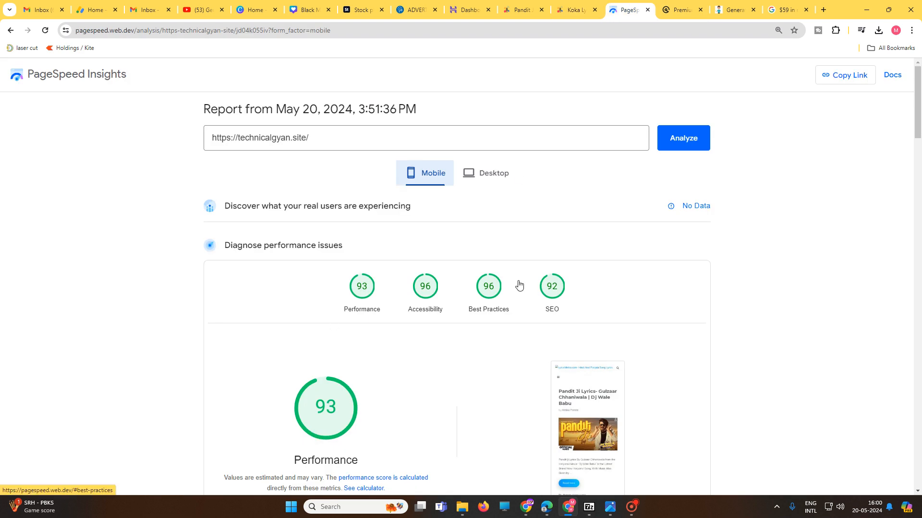
left_click(574, 9)
left_click(523, 10)
scroll(300, 192, "up", 5)
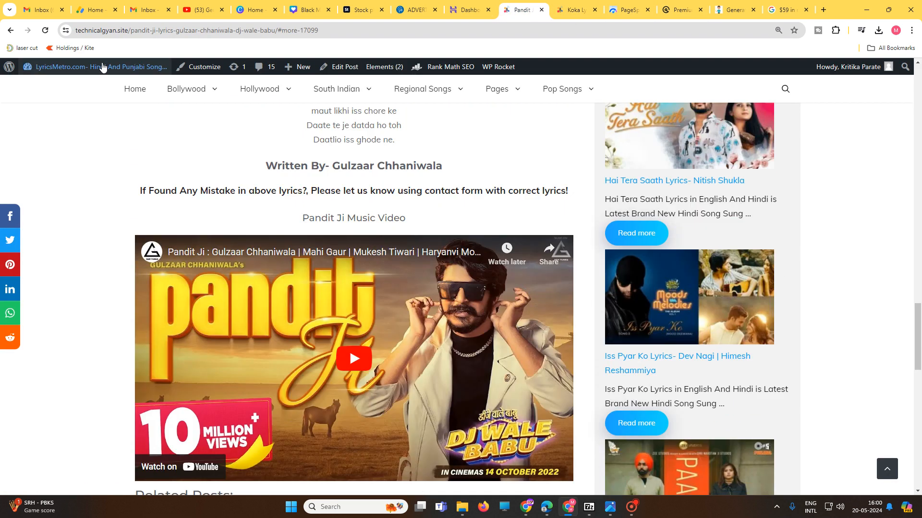
mouse_move(83, 72)
left_click(60, 85)
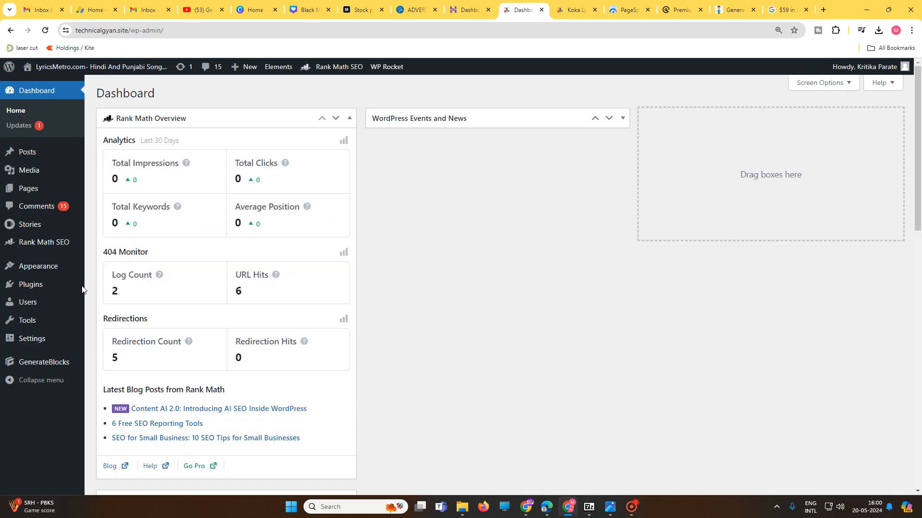
mouse_move(30, 291)
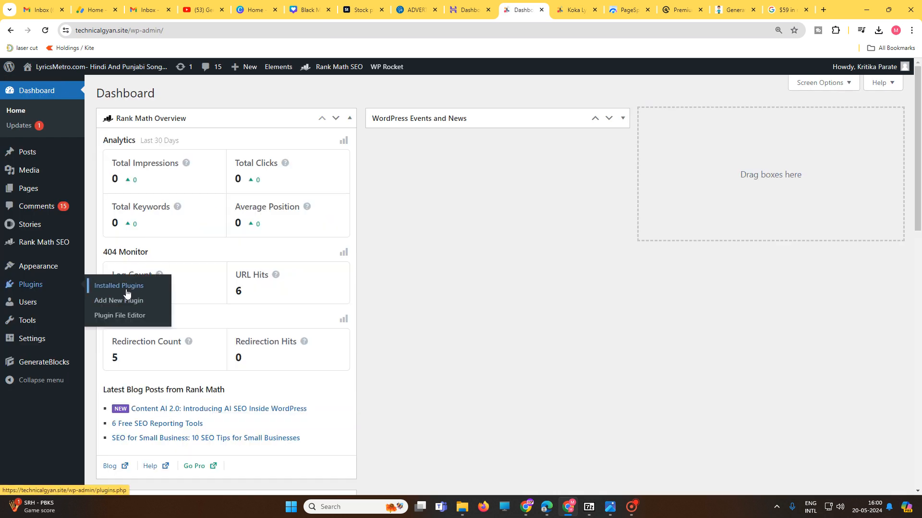
mouse_move(65, 270)
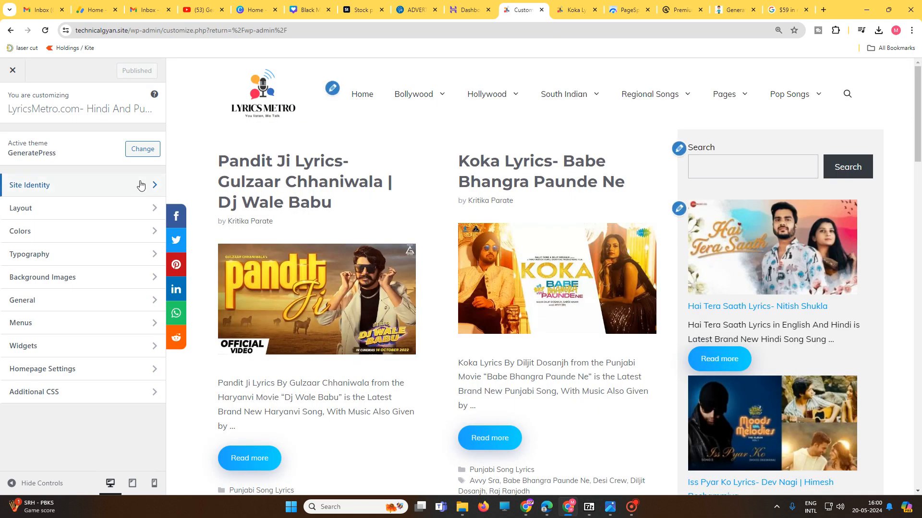
Step: Set the Logo Width to 200 px in the Site Identity settings and publish the change
left_click(81, 186)
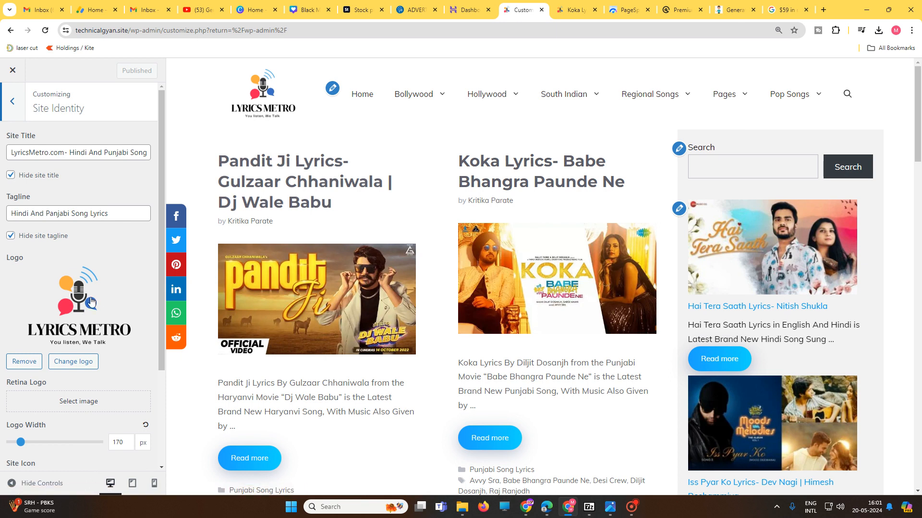
scroll(92, 302, "down", 2)
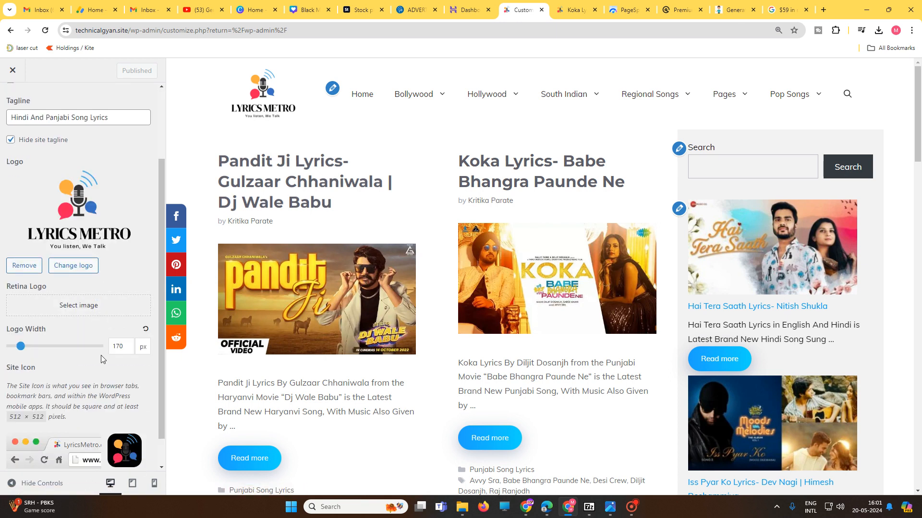
left_click_drag(20, 352, 21, 355)
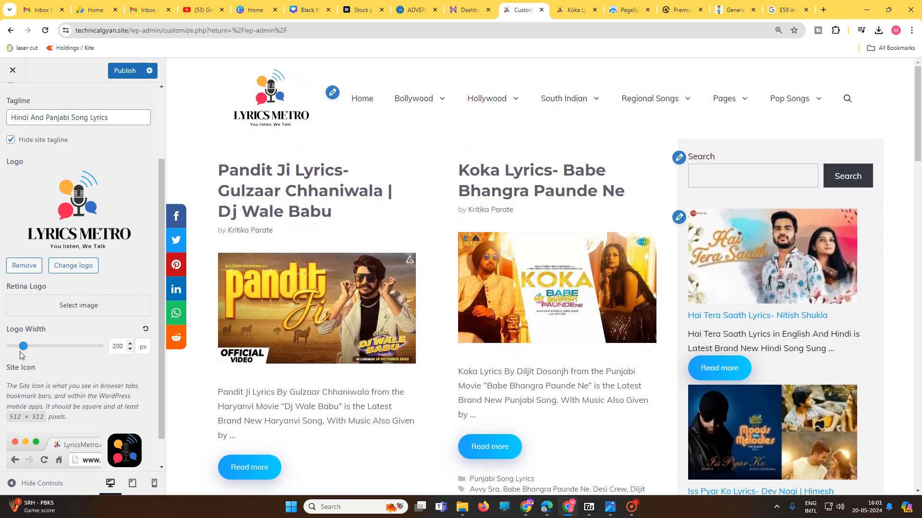
scroll(89, 352, "down", 1)
scroll(111, 332, "up", 4)
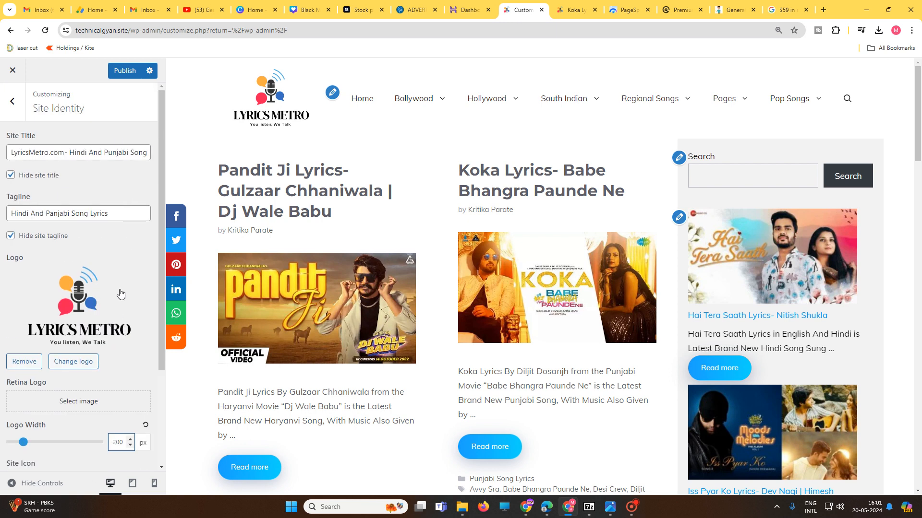
left_click(125, 71)
Step: Open the Container settings of the Layout section and nudge the Container Width up and back to 1300 px
left_click(12, 100)
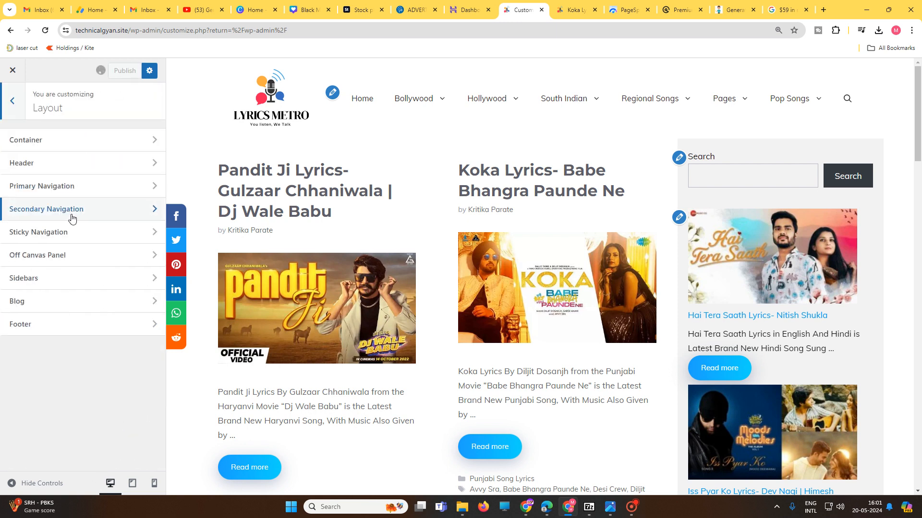
left_click(14, 102)
left_click(46, 207)
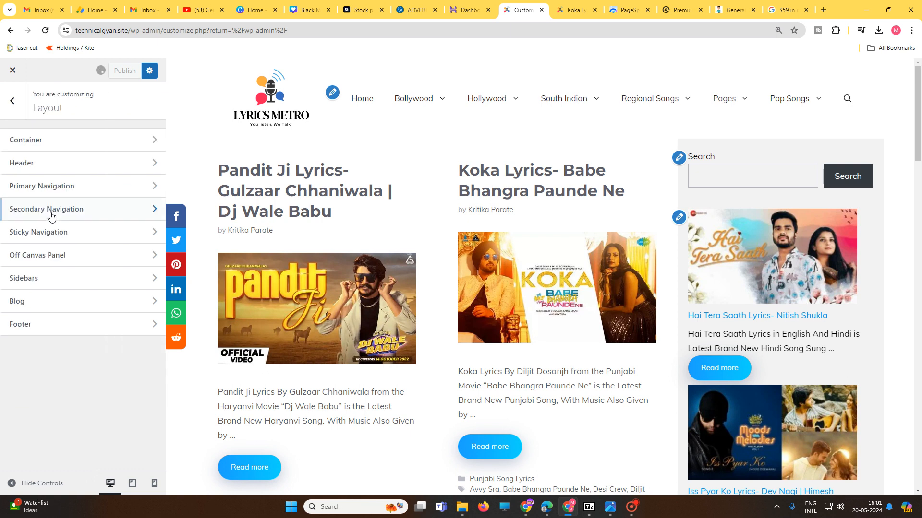
left_click(53, 143)
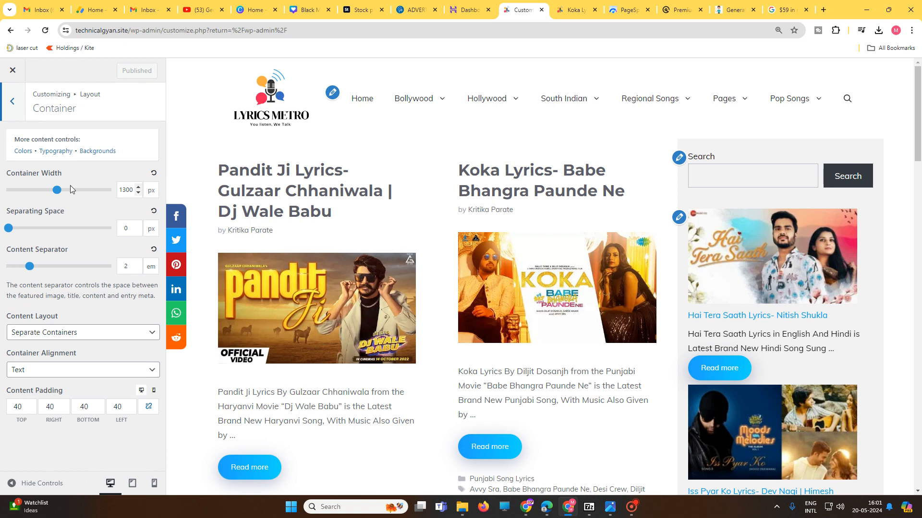
left_click(138, 186)
left_click(139, 193)
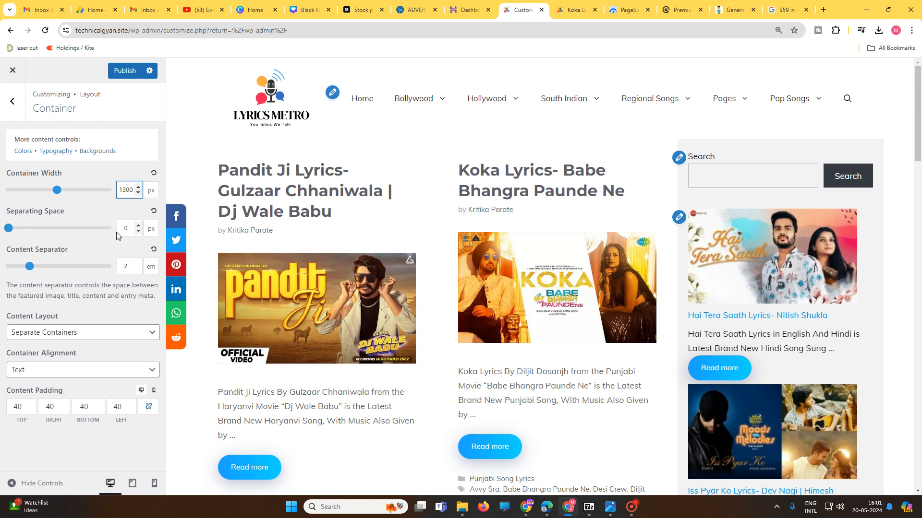
Step: Set the container's Separating Space to 6 px and its Content Separator to 1.5 em
left_click_drag(9, 232, 13, 235)
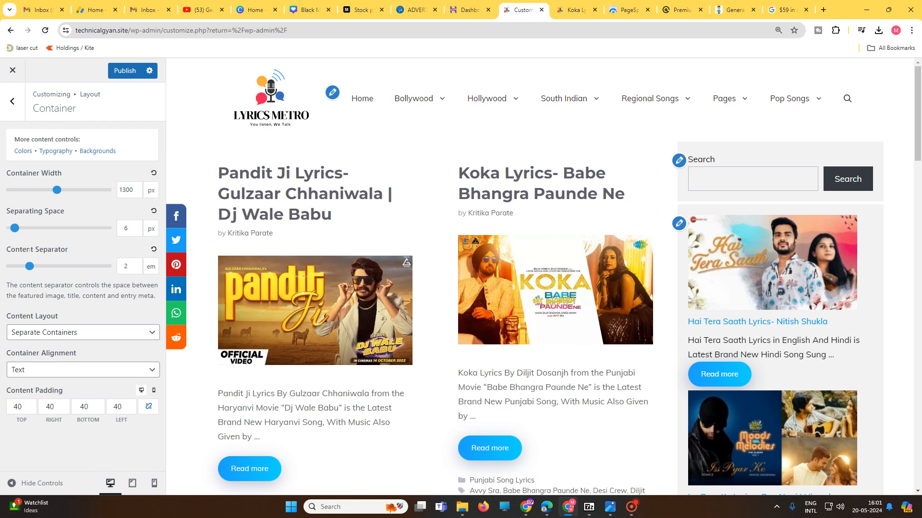
mouse_move(29, 268)
left_mouse_down()
mouse_move(19, 266)
mouse_move(28, 267)
left_mouse_up()
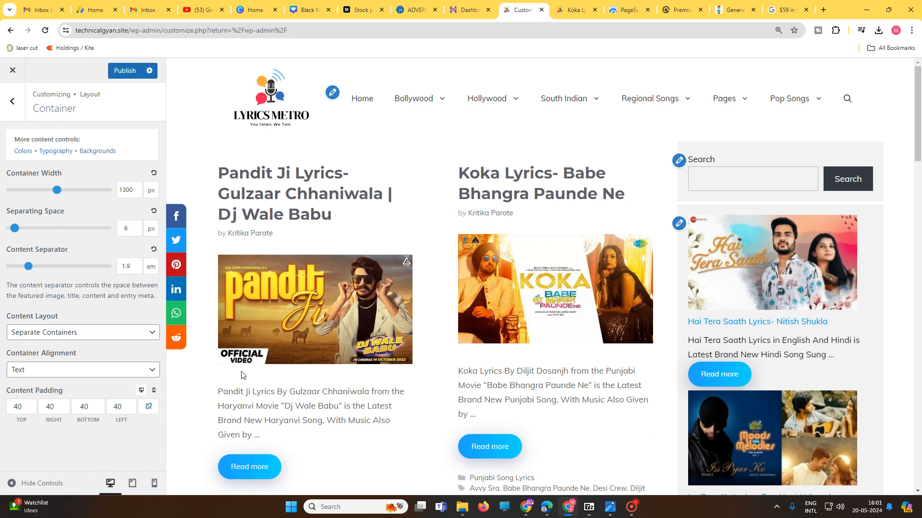
left_click_drag(28, 269, 24, 268)
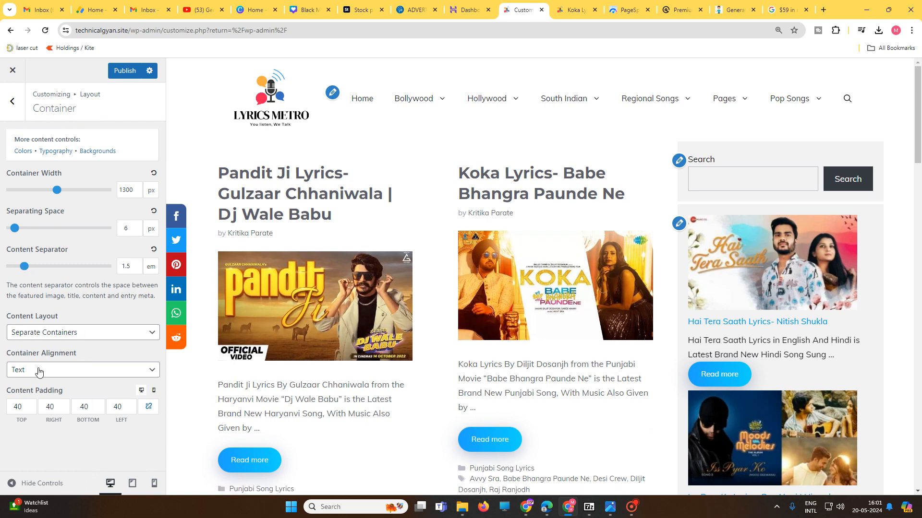
Step: Try the One Container content layout on the site preview and switch back to Separate Containers
left_click(100, 377)
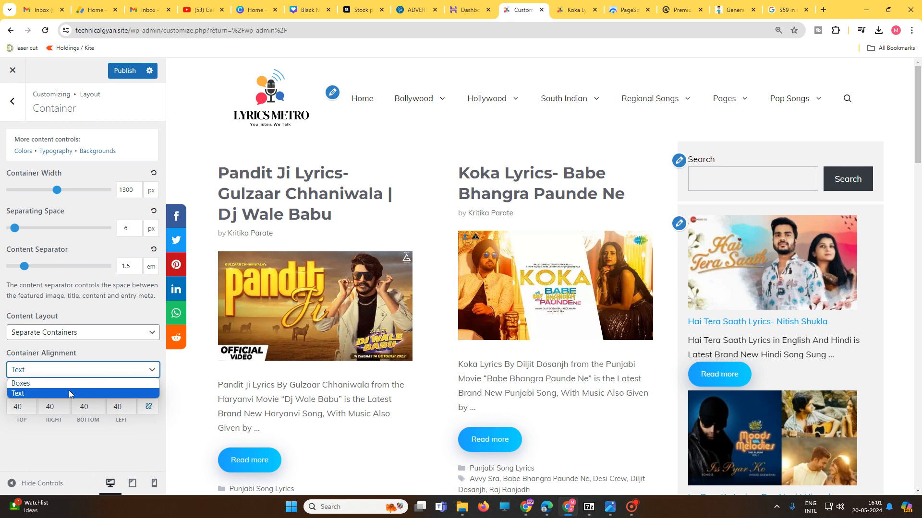
left_click(99, 336)
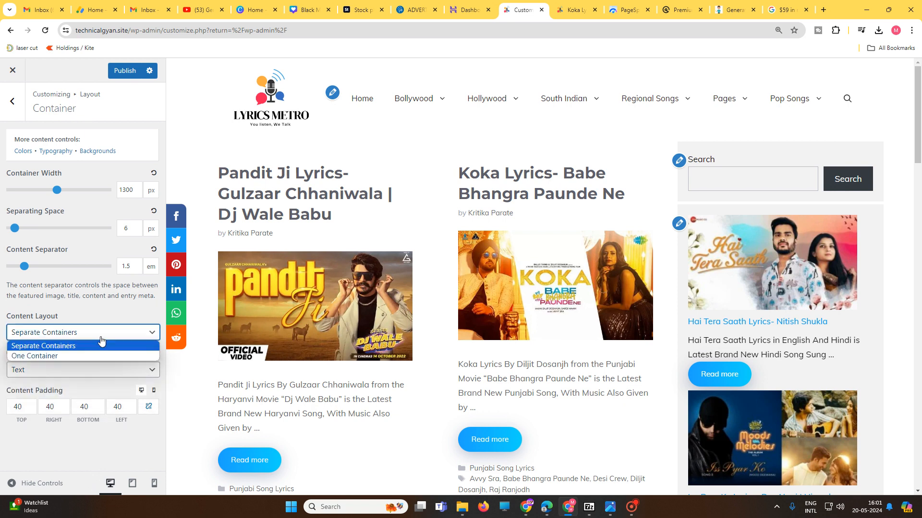
left_click(82, 356)
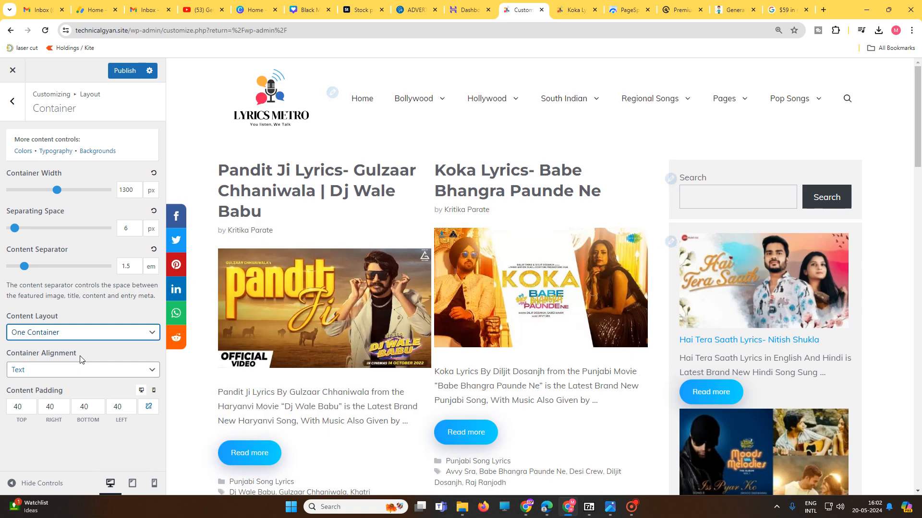
scroll(577, 341, "down", 8)
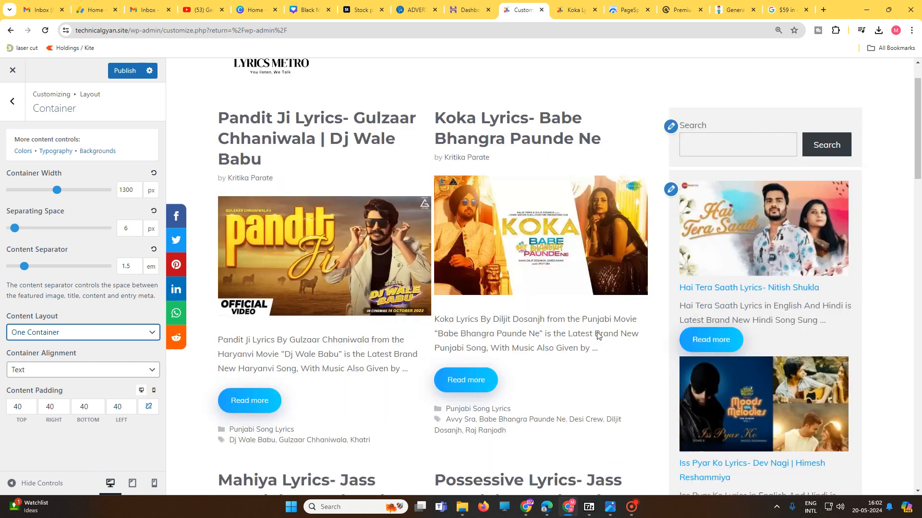
scroll(577, 341, "down", 2)
left_click(84, 332)
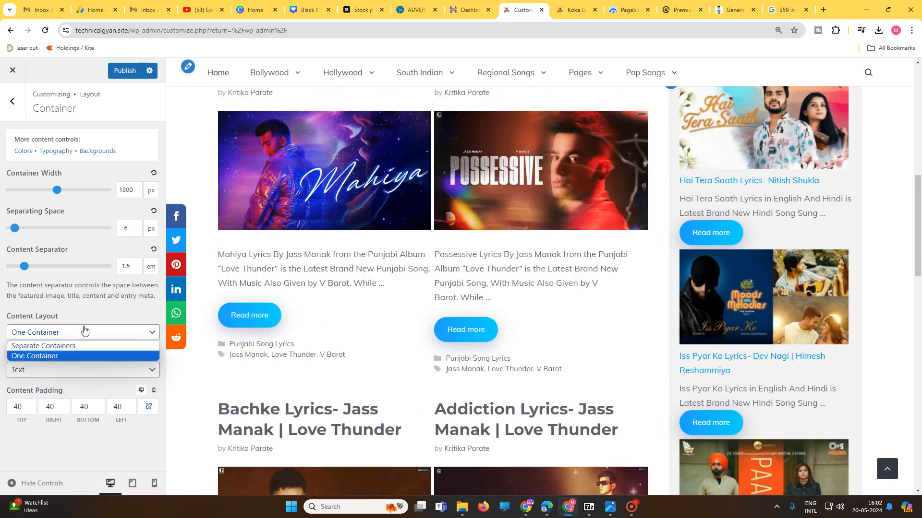
left_click(44, 343)
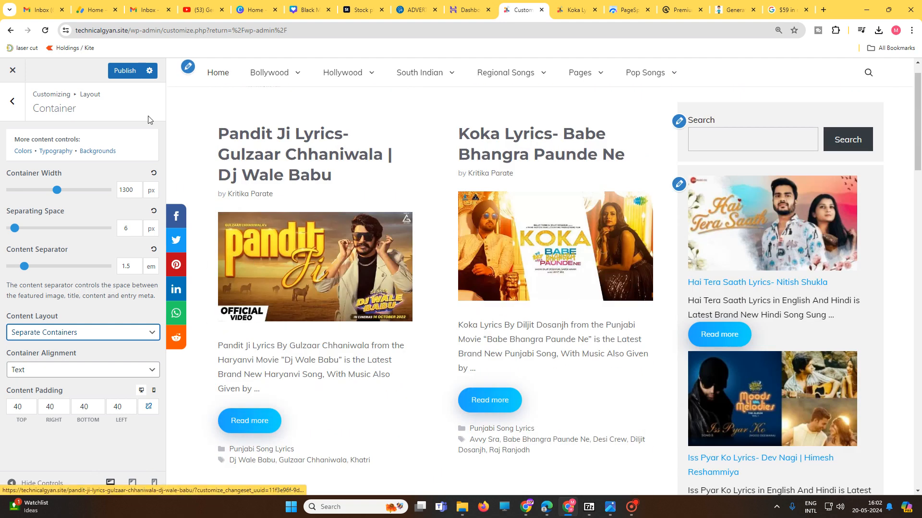
Step: Publish the container spacing changes and open the Header settings of the Layout section
left_click(125, 71)
left_click(2, 103)
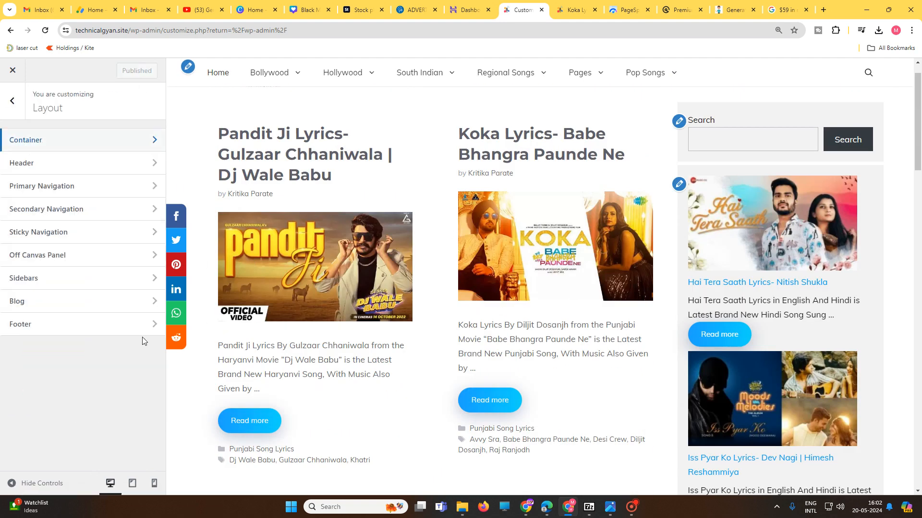
left_click(42, 168)
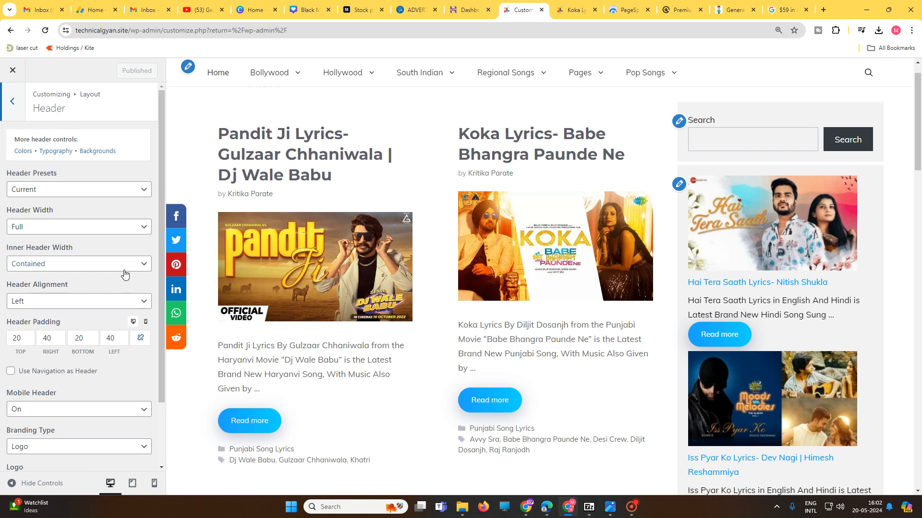
Step: Review the Header Width and Inner Header Width options, keeping Full and Contained selected
left_click(67, 230)
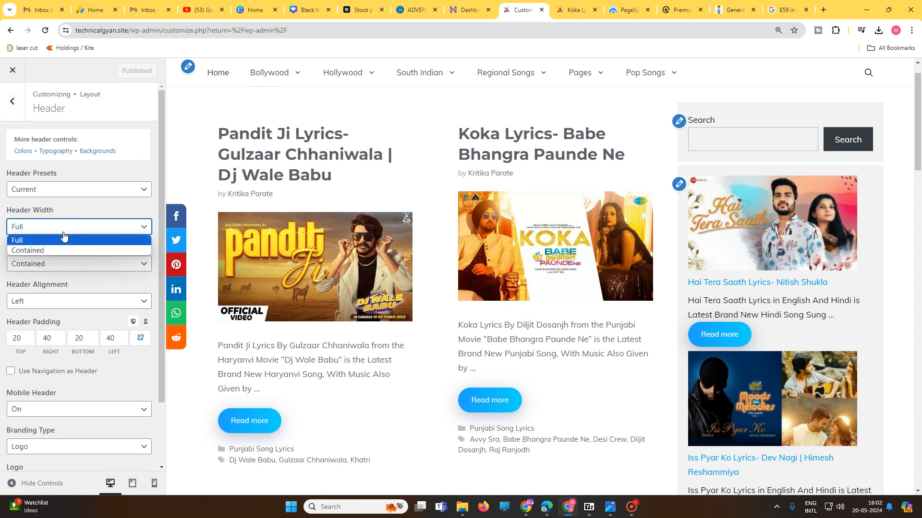
left_click(56, 239)
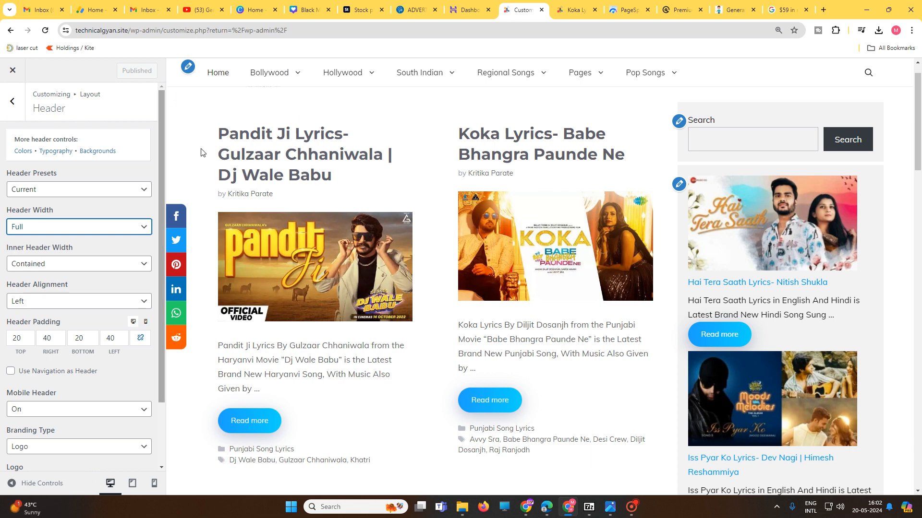
left_click(63, 265)
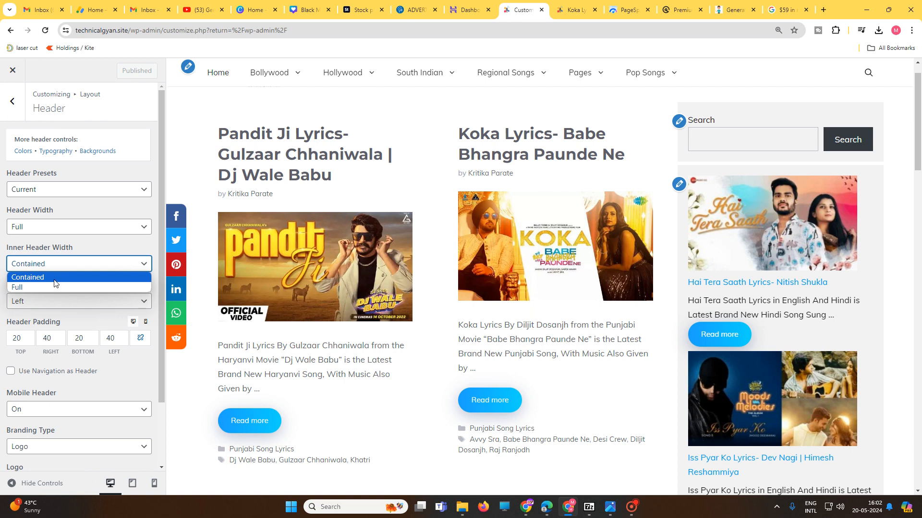
left_click(55, 281)
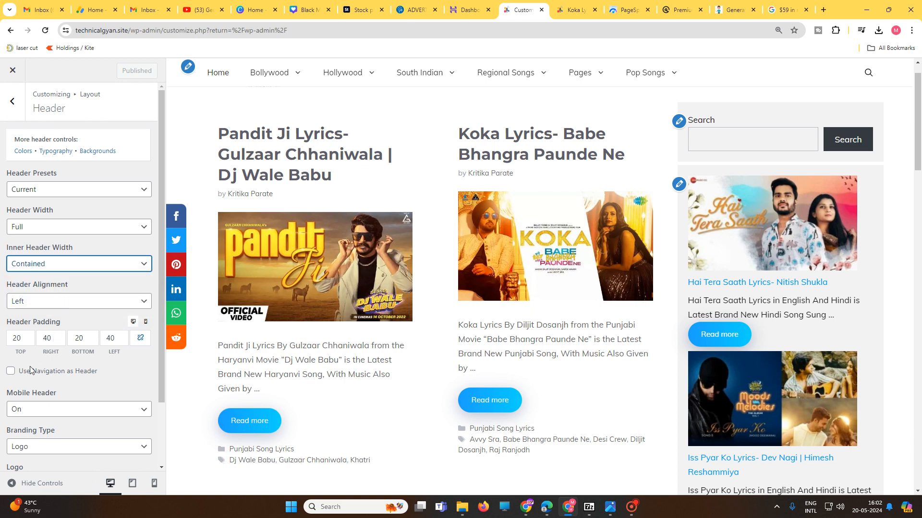
Step: Choose LyricsMetro.png from the media library as the mobile header logo and publish the header changes
scroll(72, 372, "down", 3)
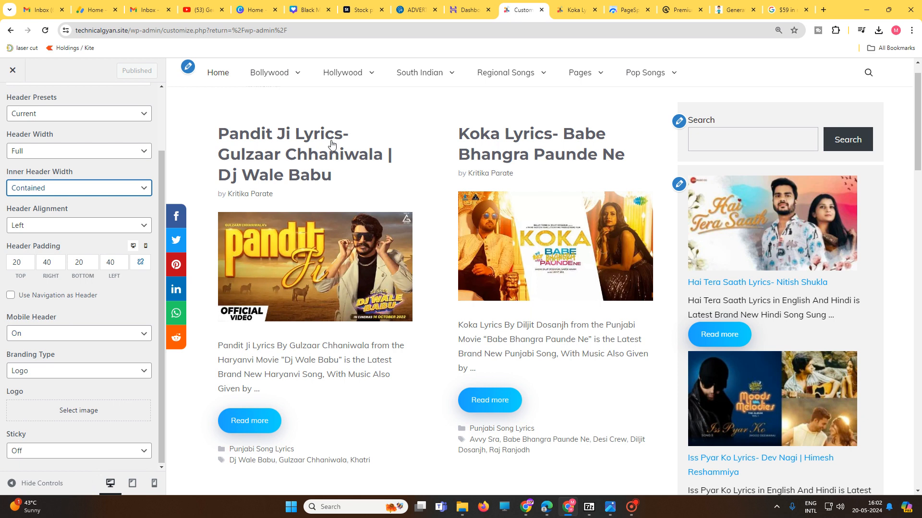
left_click(73, 411)
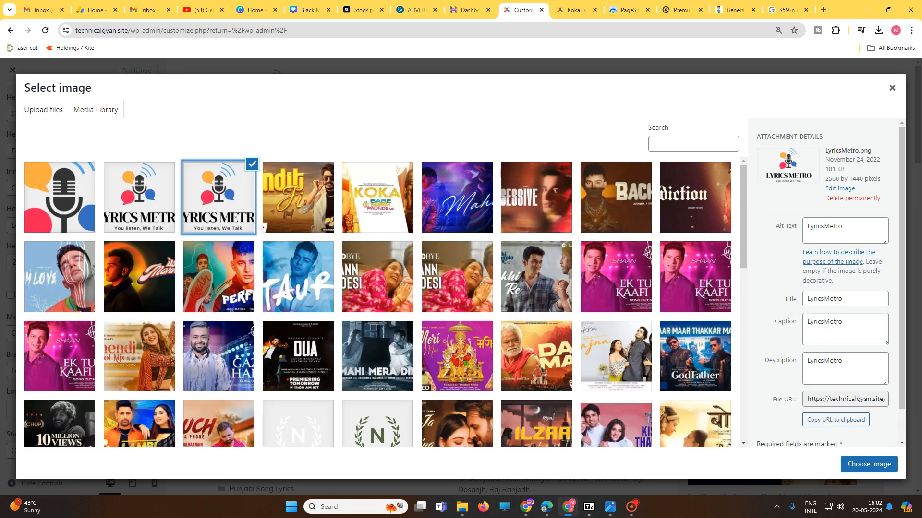
left_click(868, 464)
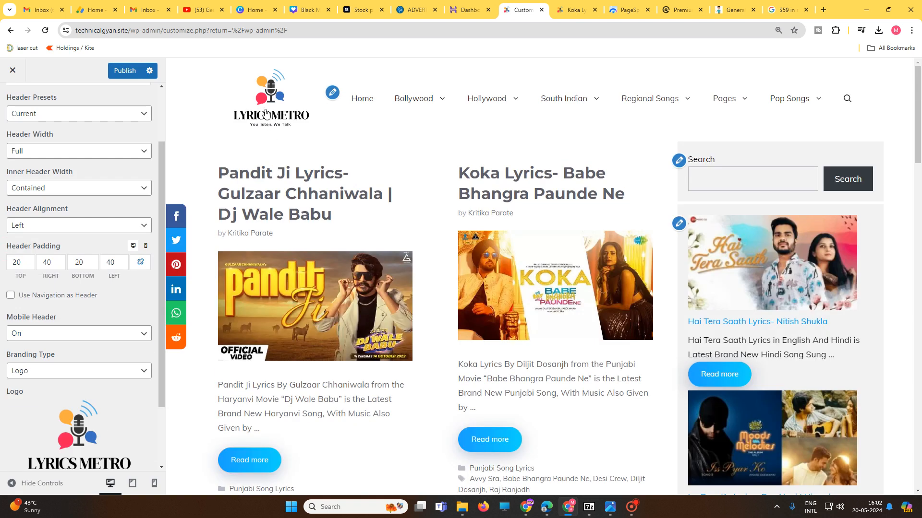
left_click(135, 71)
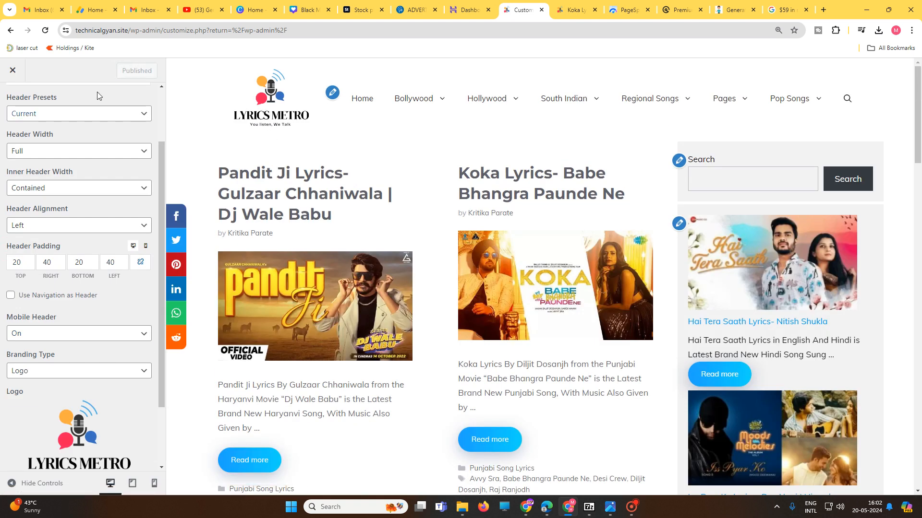
scroll(19, 110, "up", 5)
left_click(12, 101)
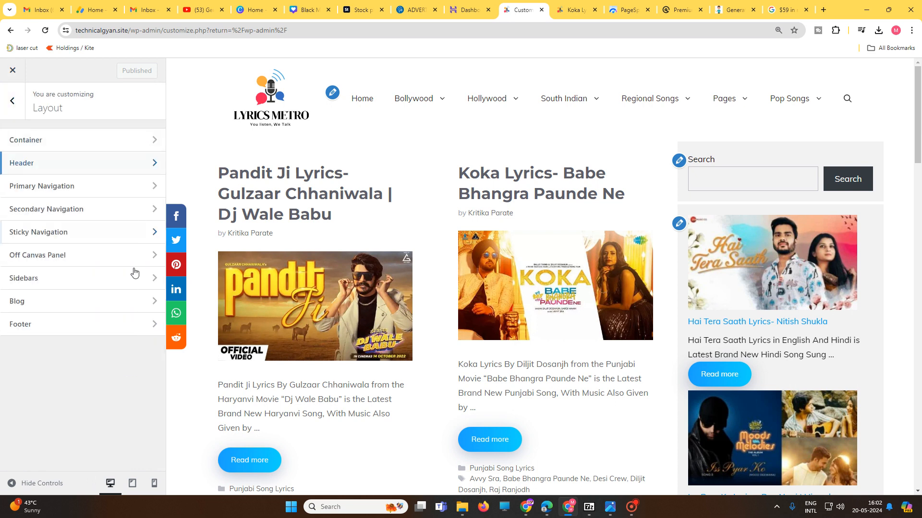
Step: Examine the Primary Navigation and Secondary Navigation settings in the Layout section
left_click(51, 188)
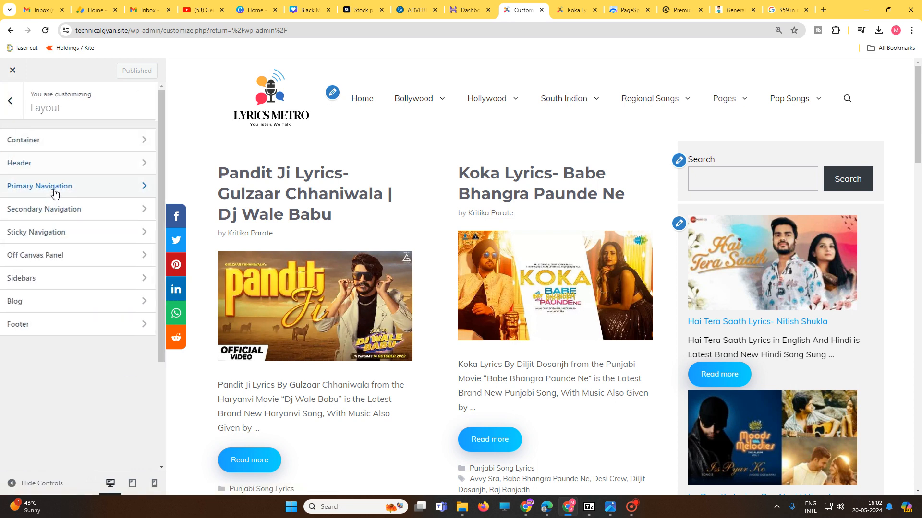
scroll(79, 350, "down", 3)
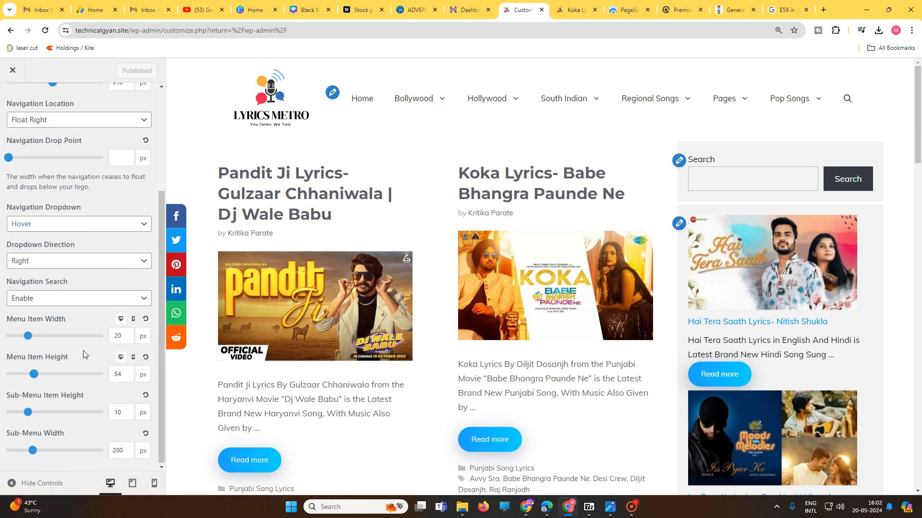
scroll(19, 192, "up", 3)
left_click(13, 101)
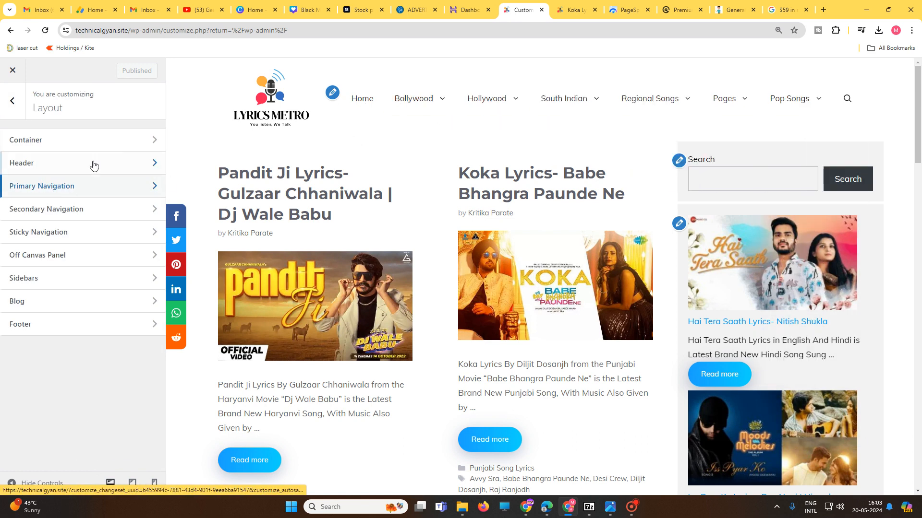
left_click(89, 215)
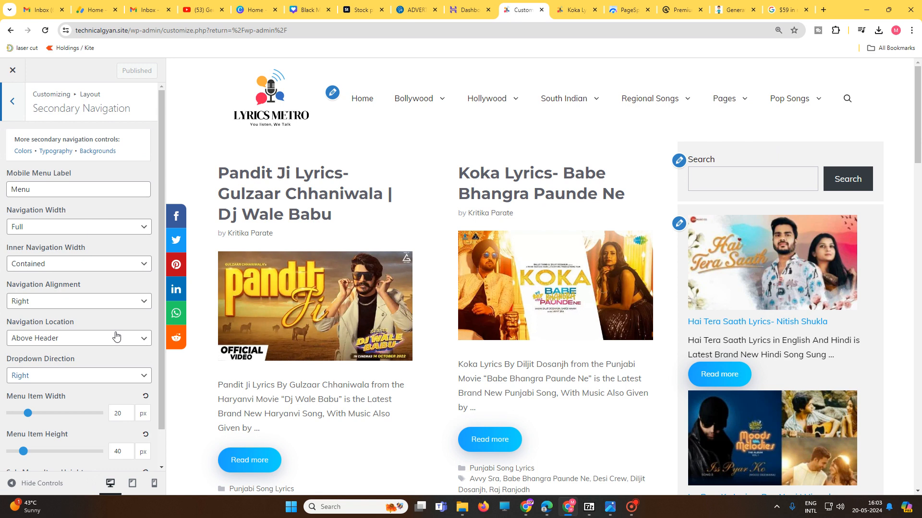
left_click(19, 95)
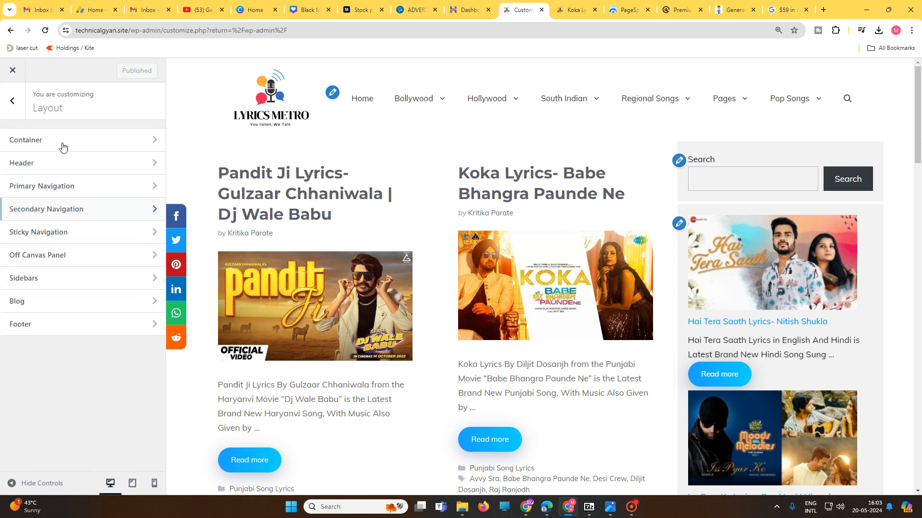
left_click(84, 186)
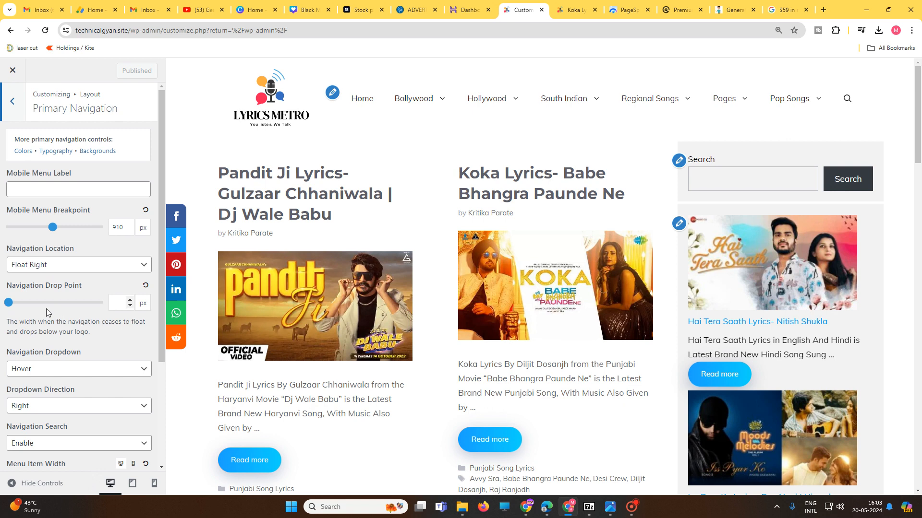
scroll(90, 319, "down", 3)
scroll(100, 320, "up", 3)
left_click(11, 104)
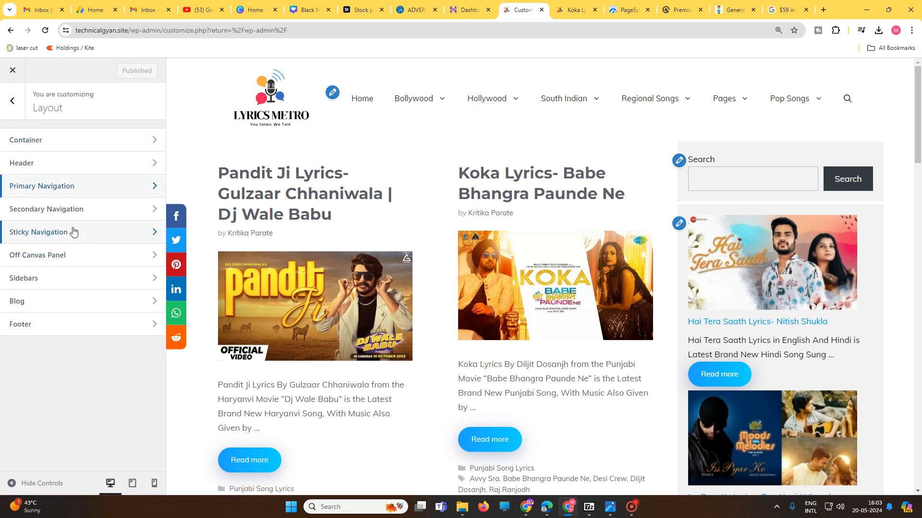
Step: Review the Off Canvas Panel settings and the Blog Sidebar Layout choices in the Sidebars settings
left_click(75, 258)
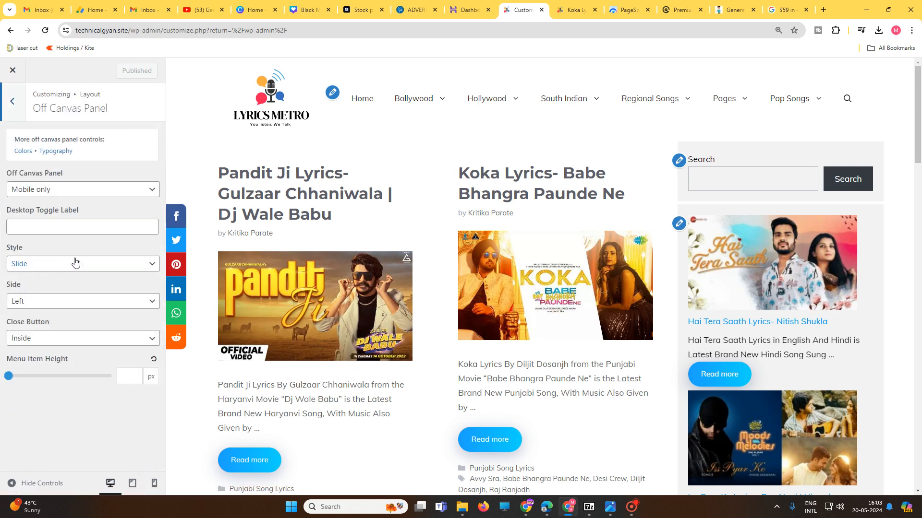
left_click(18, 105)
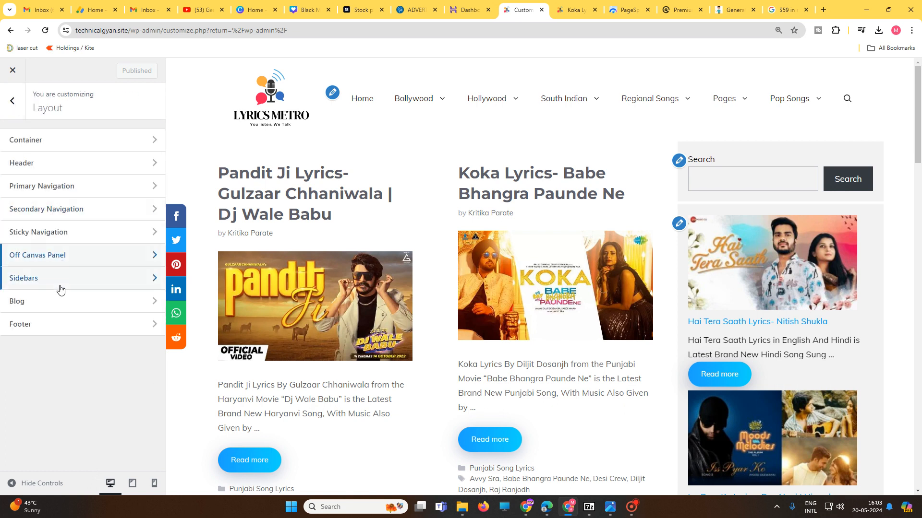
left_click(61, 286)
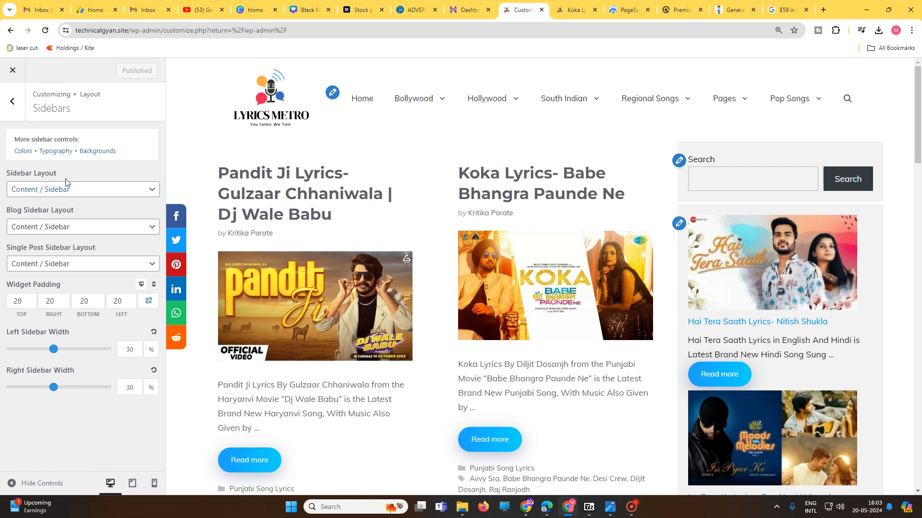
left_click(91, 230)
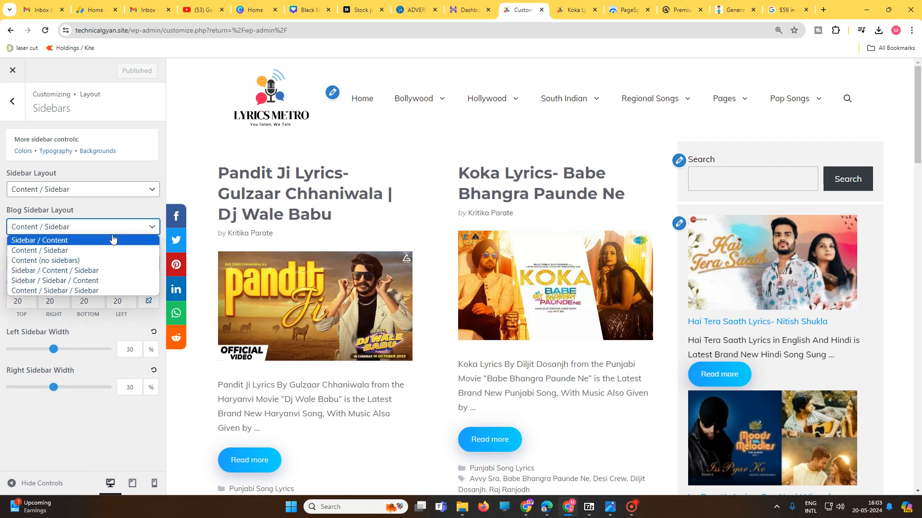
left_click(115, 209)
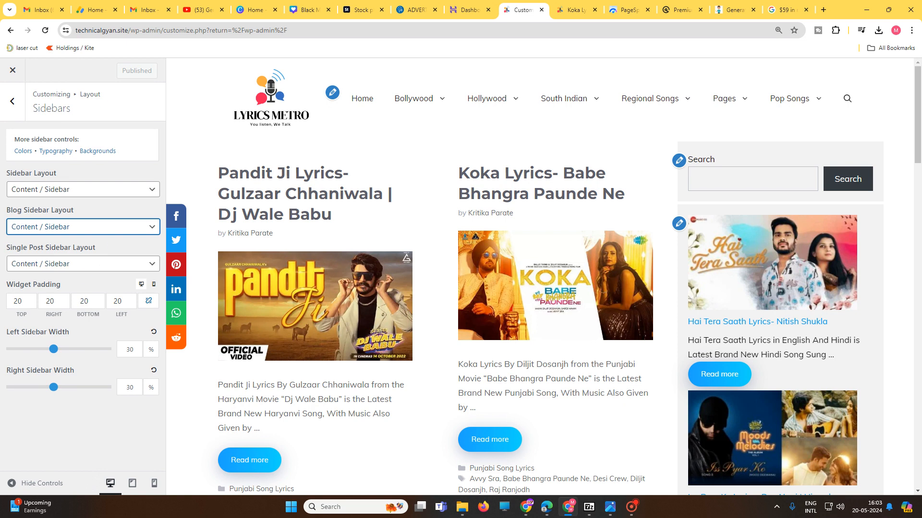
left_click(13, 101)
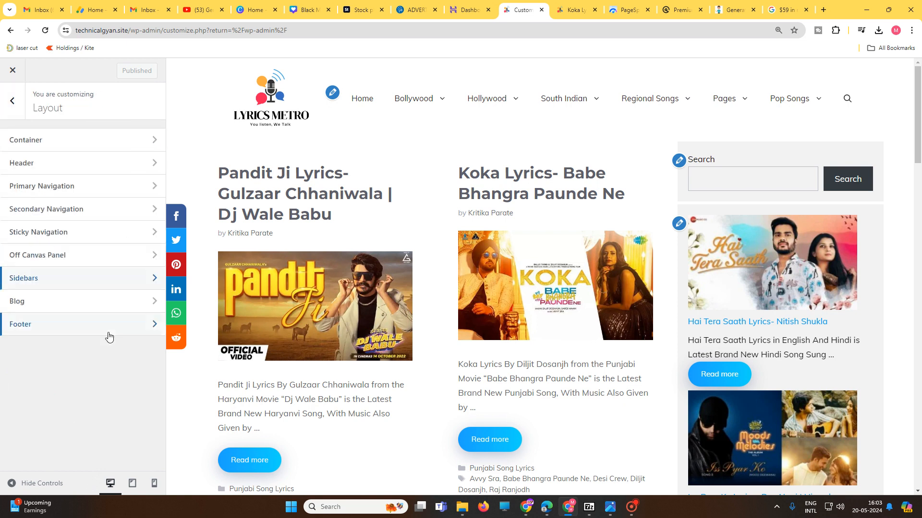
Step: Set the archive excerpt word count to 15 in the Blog layout settings and check the post excerpts in the preview
left_click(71, 306)
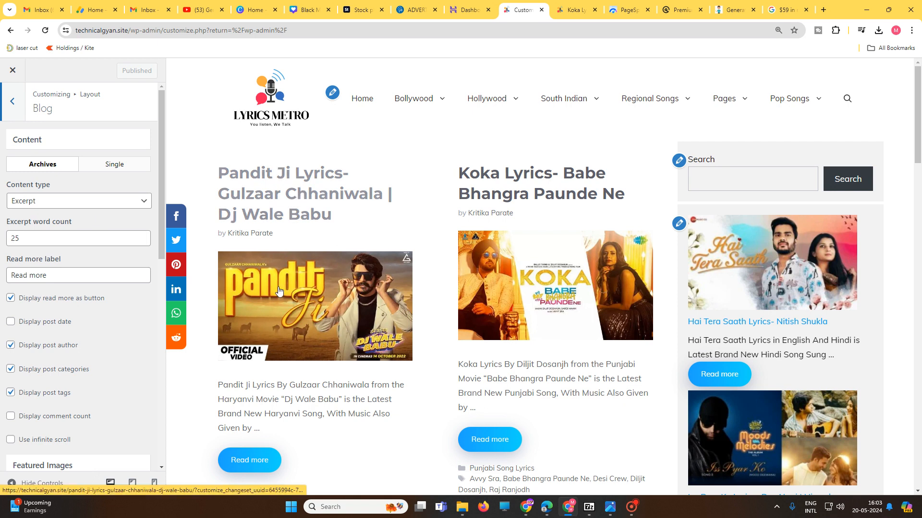
left_click_drag(219, 387, 263, 433)
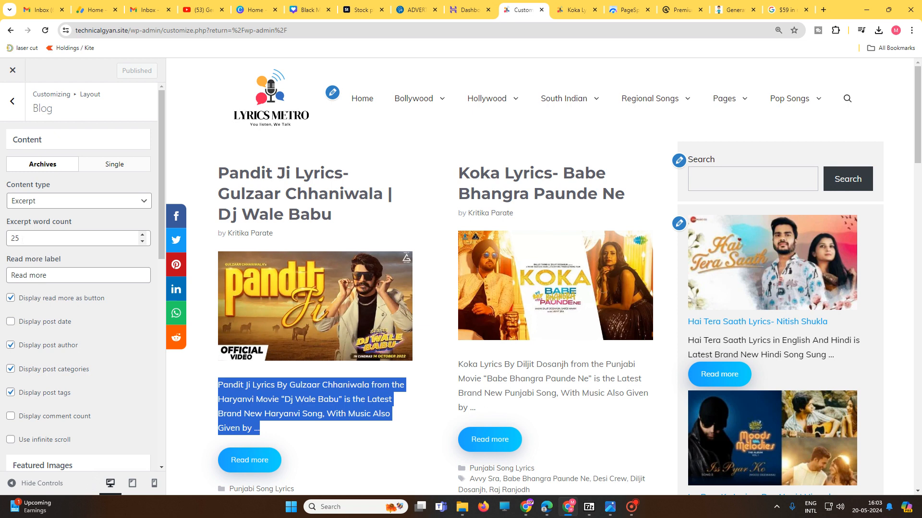
left_click(15, 238)
type("15")
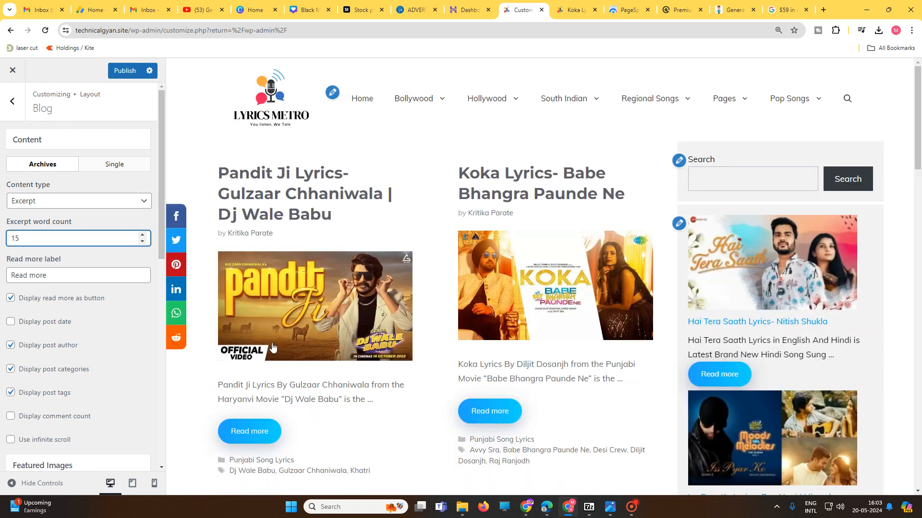
scroll(485, 346, "down", 20)
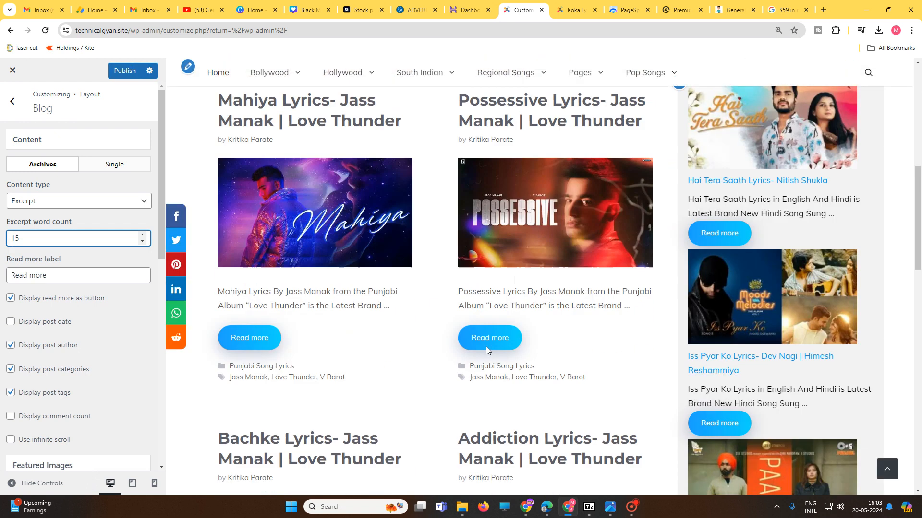
scroll(488, 350, "down", 5)
scroll(488, 350, "up", 15)
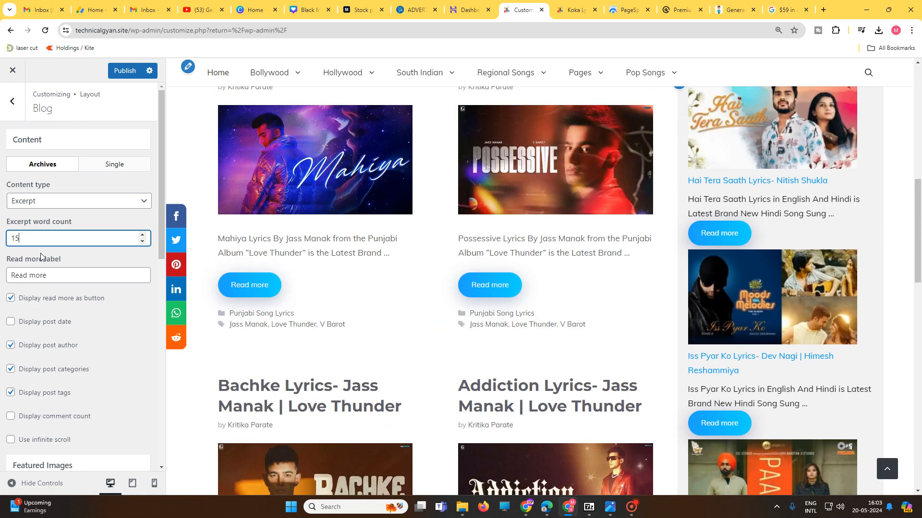
Step: Try displaying the post date and hiding the post author in the archives, restoring both options
left_click(11, 322)
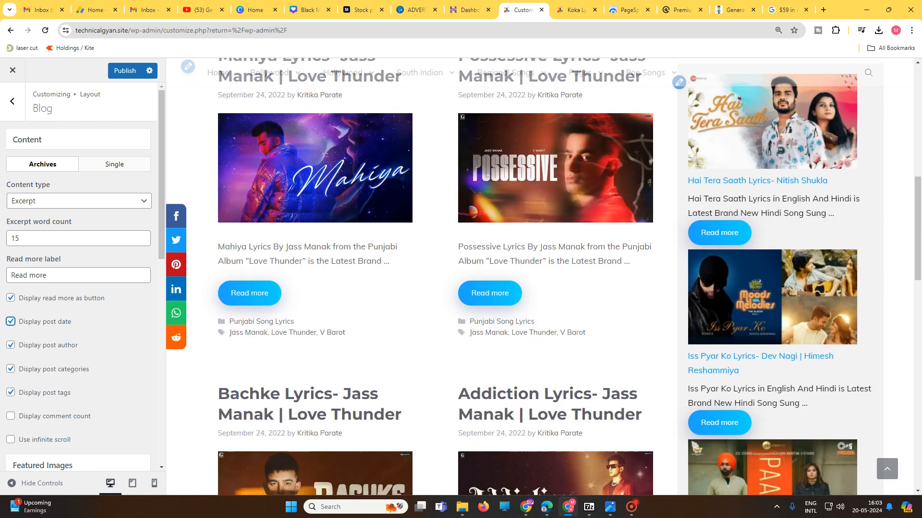
scroll(281, 307, "up", 3)
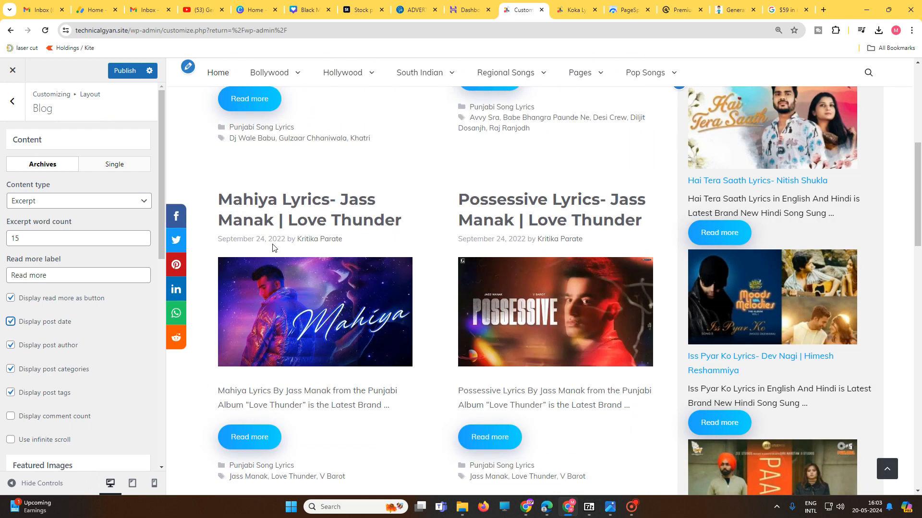
left_click(11, 321)
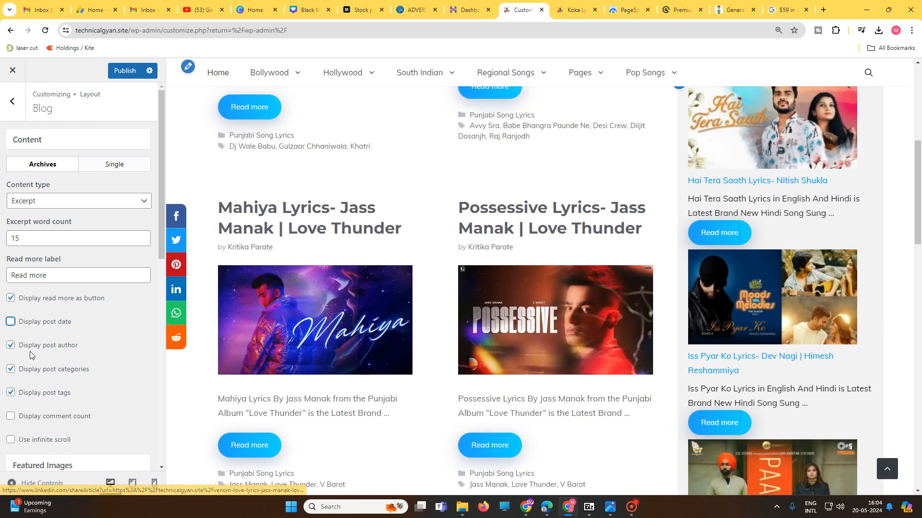
left_click(10, 349)
left_click(10, 349)
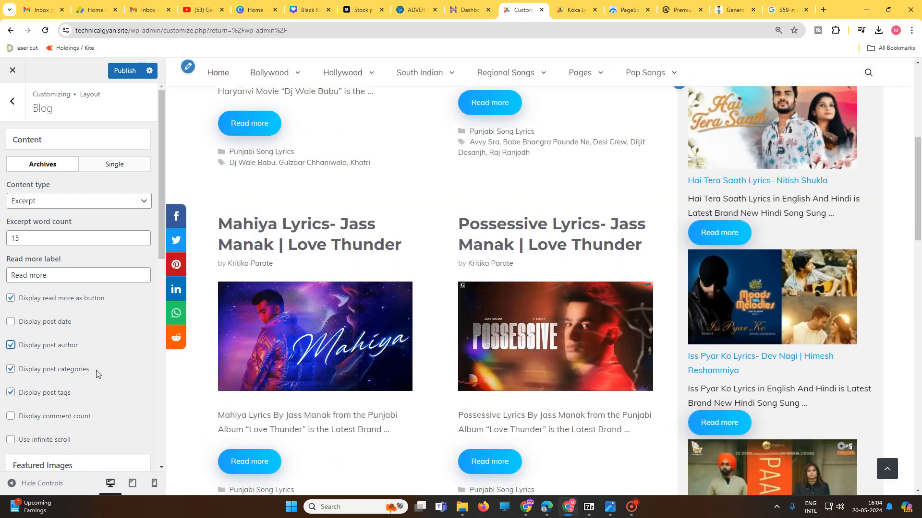
Step: Try hiding the featured images of the archive posts and turn them back on
scroll(96, 370, "down", 2)
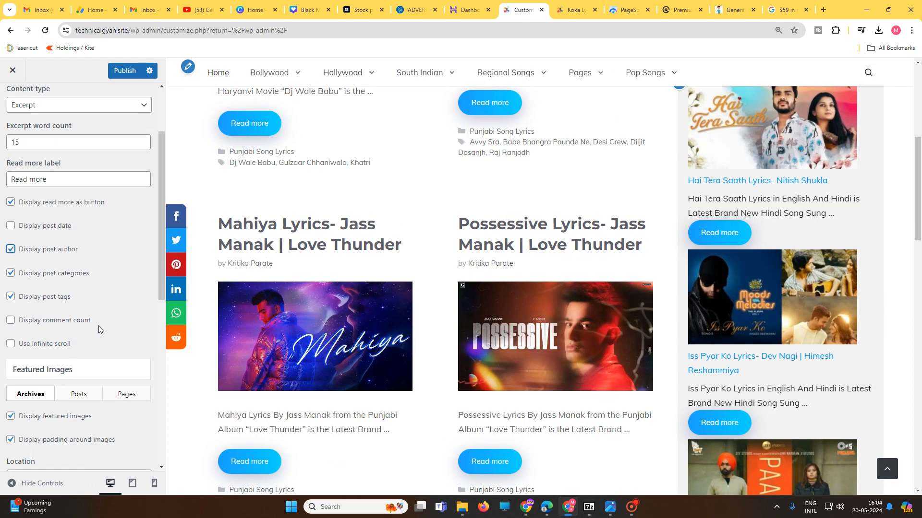
scroll(87, 336, "down", 4)
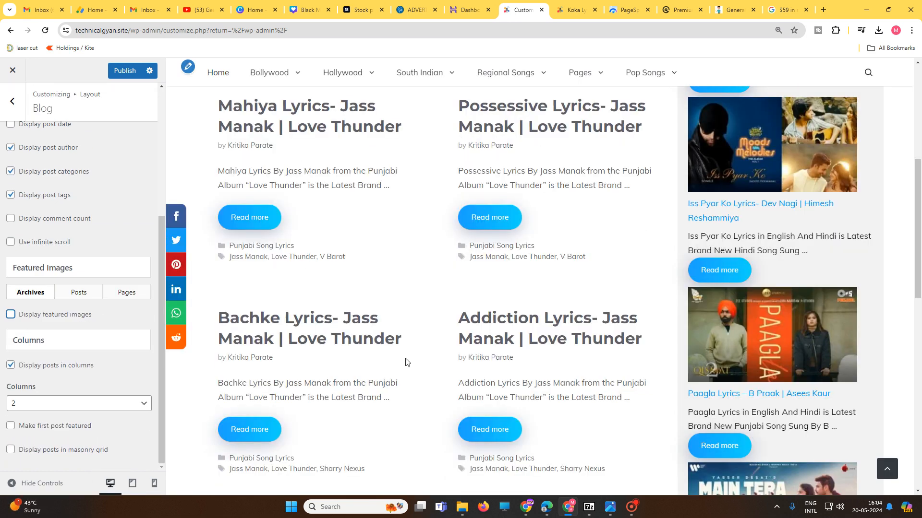
scroll(384, 336, "up", 6)
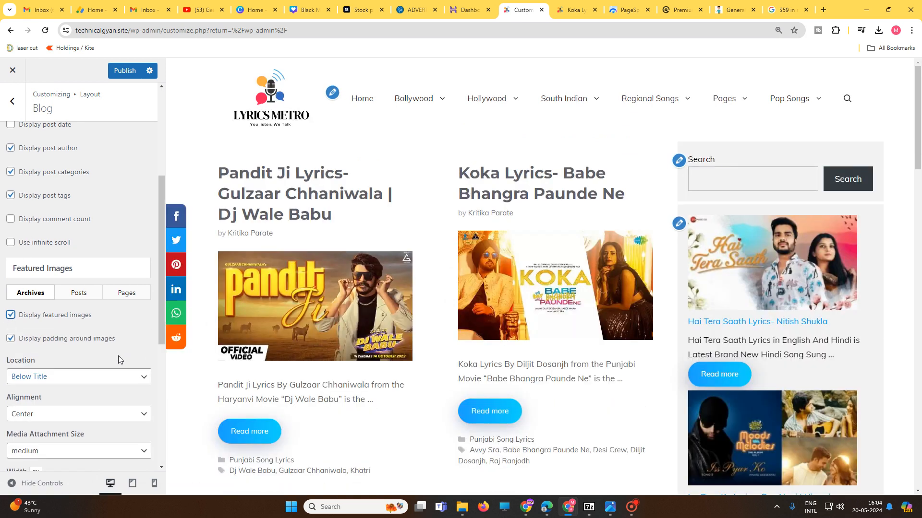
Step: Compare the featured image settings for Archives and Posts, including location, alignment and media attachment size
scroll(120, 360, "up", 2)
scroll(123, 382, "down", 5)
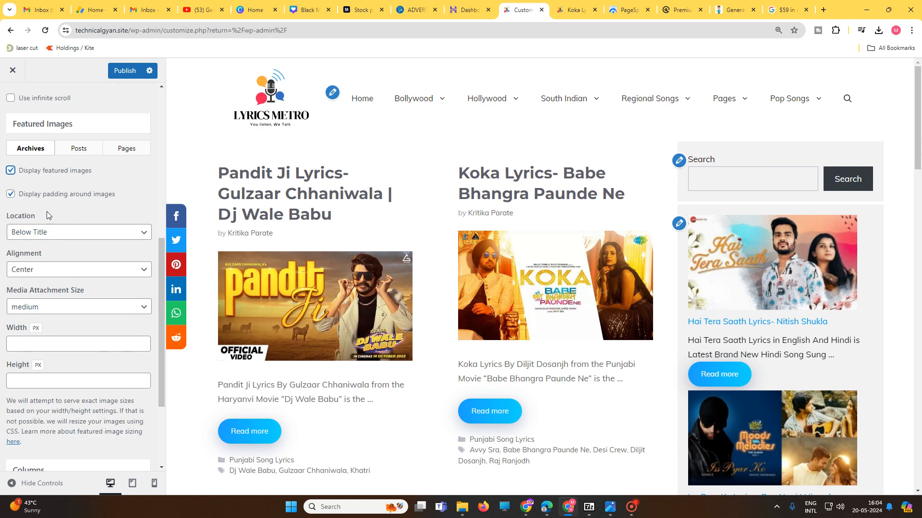
scroll(63, 241, "up", 2)
left_click(75, 245)
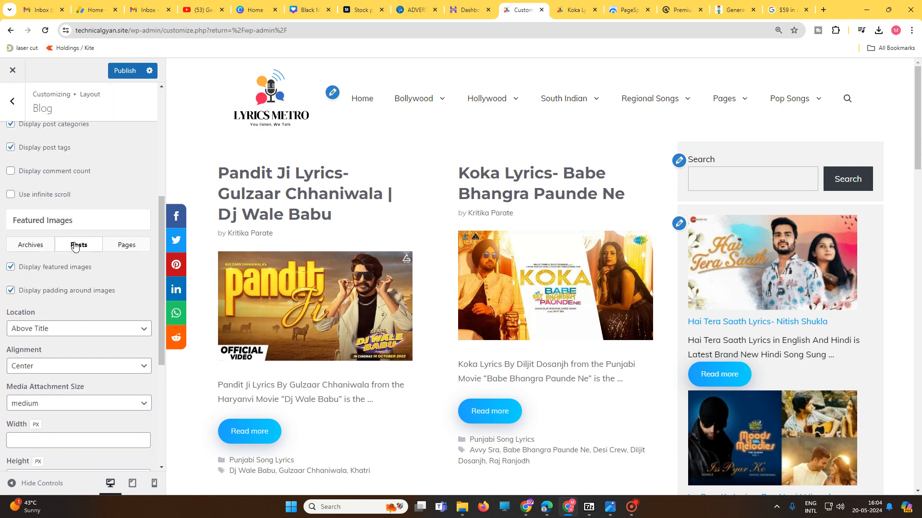
left_click(29, 245)
Step: Try a 3-column layout for the blog posts and switch back to 2 columns
scroll(114, 337, "down", 5)
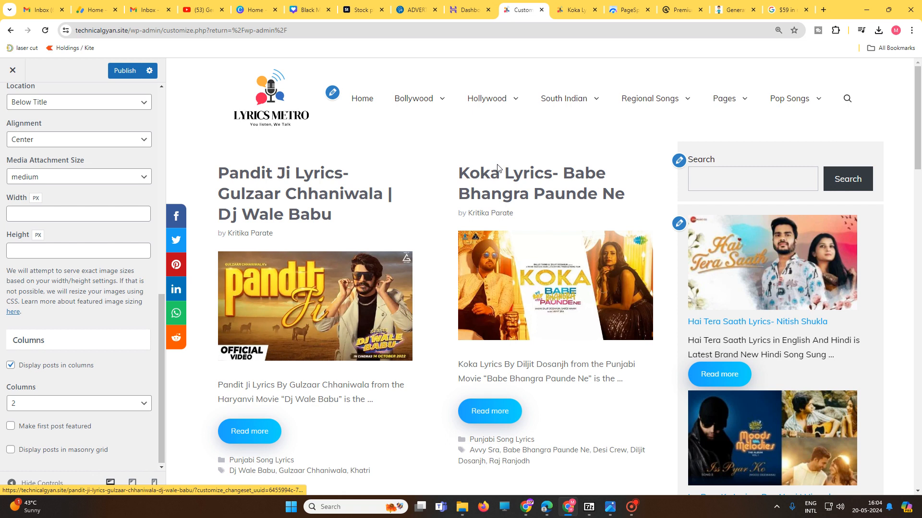
left_click(97, 399)
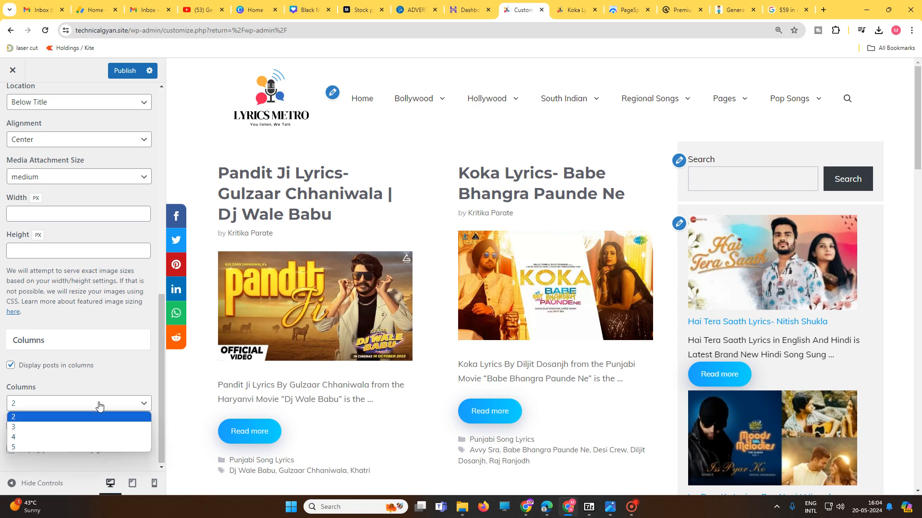
left_click(69, 431)
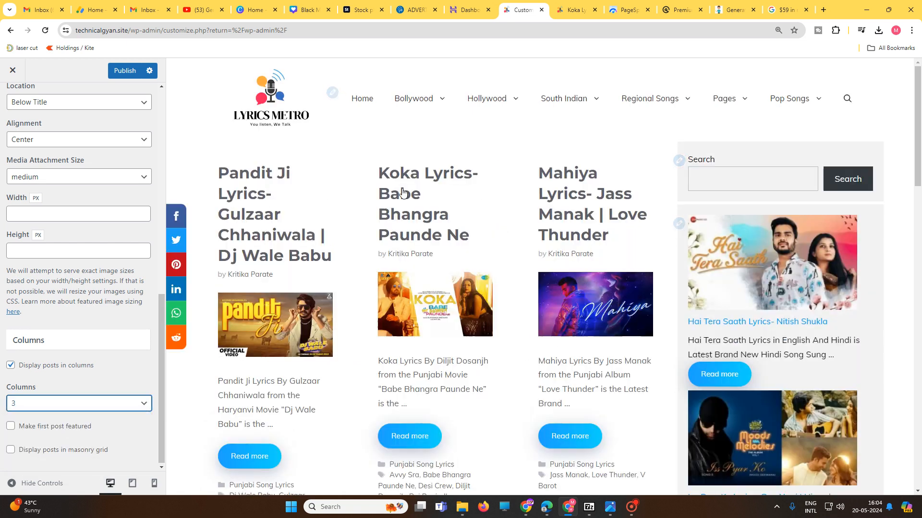
left_click(58, 407)
left_click(56, 418)
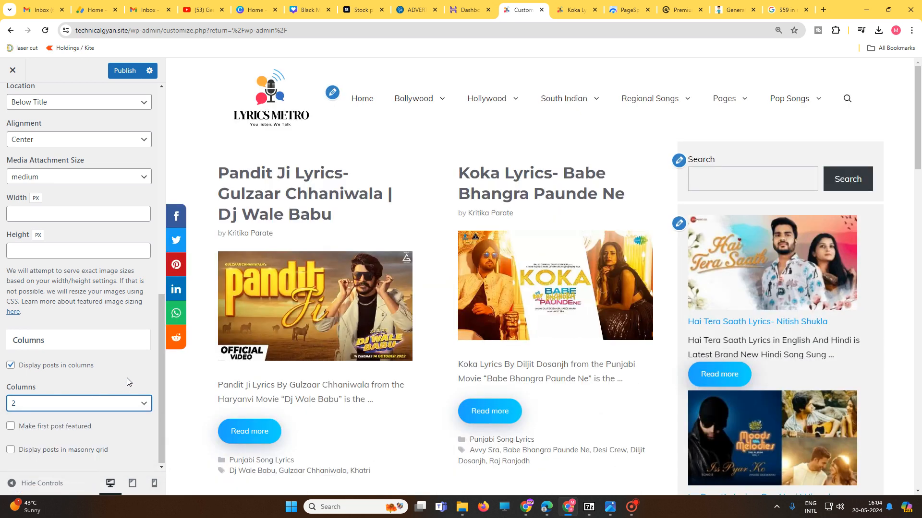
Step: Try making the first post featured, check the post grid in the preview, and disable the option again
left_click(48, 429)
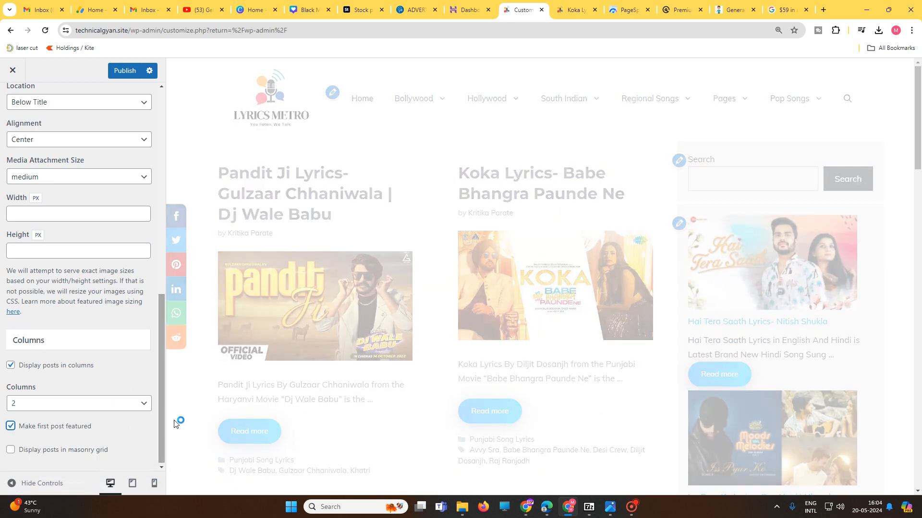
scroll(516, 203, "down", 3)
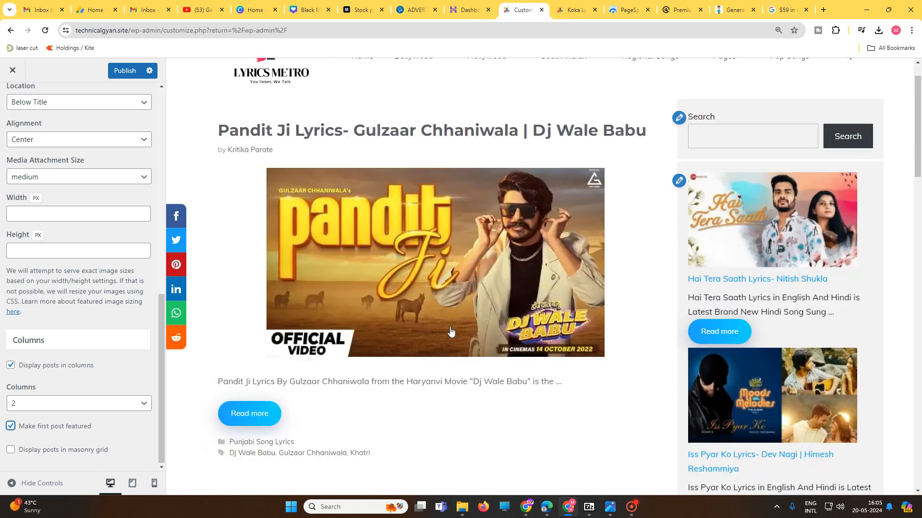
scroll(532, 295, "down", 15)
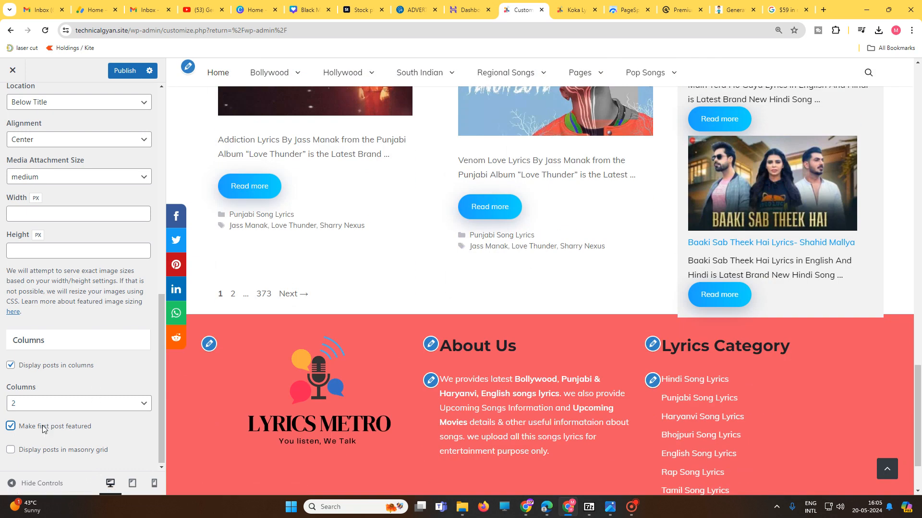
left_click(44, 428)
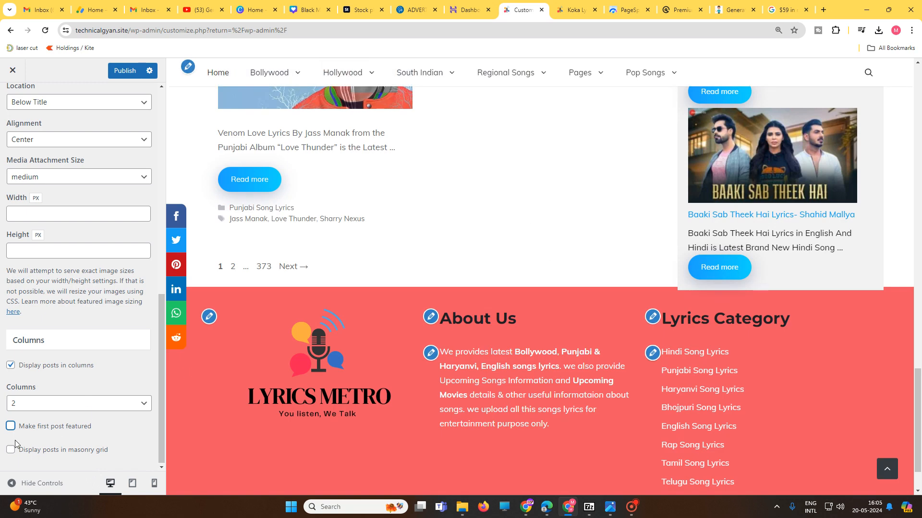
Step: Display the blog posts in a masonry grid, check the grid in the preview, and publish the change
left_click(11, 450)
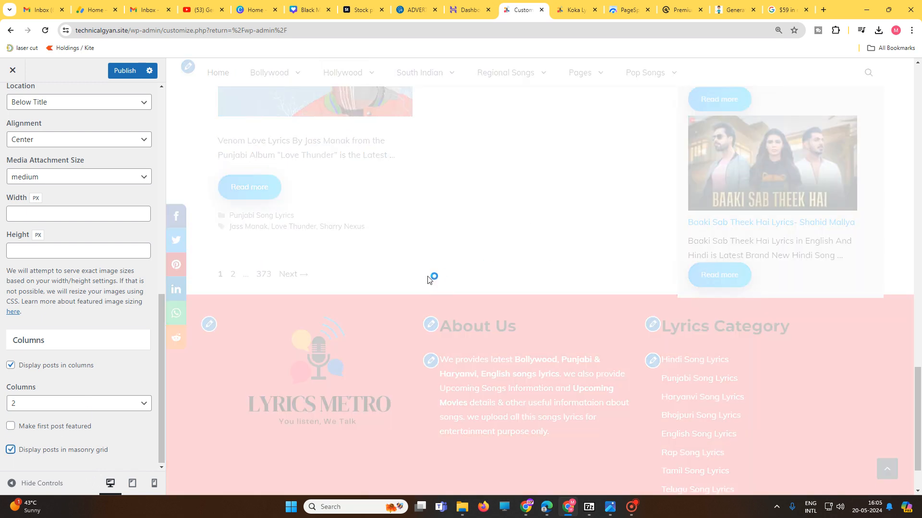
scroll(419, 241, "up", 15)
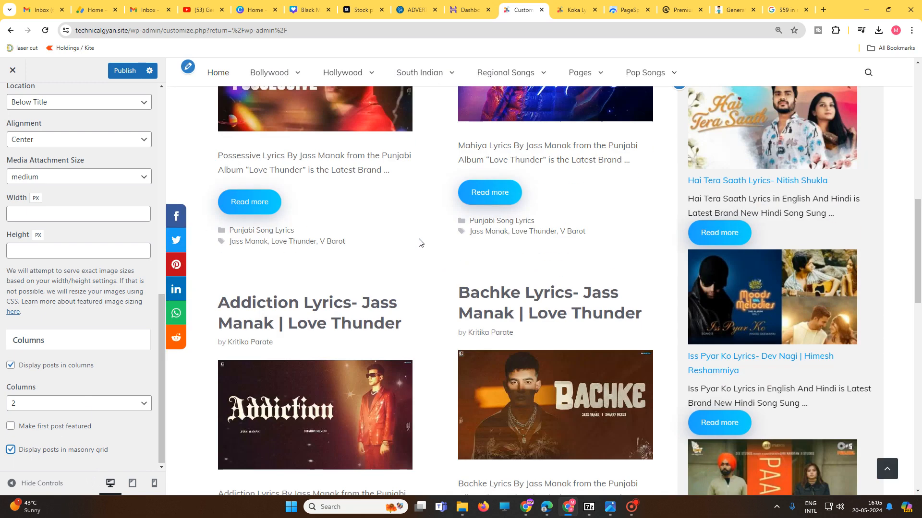
scroll(419, 241, "down", 3)
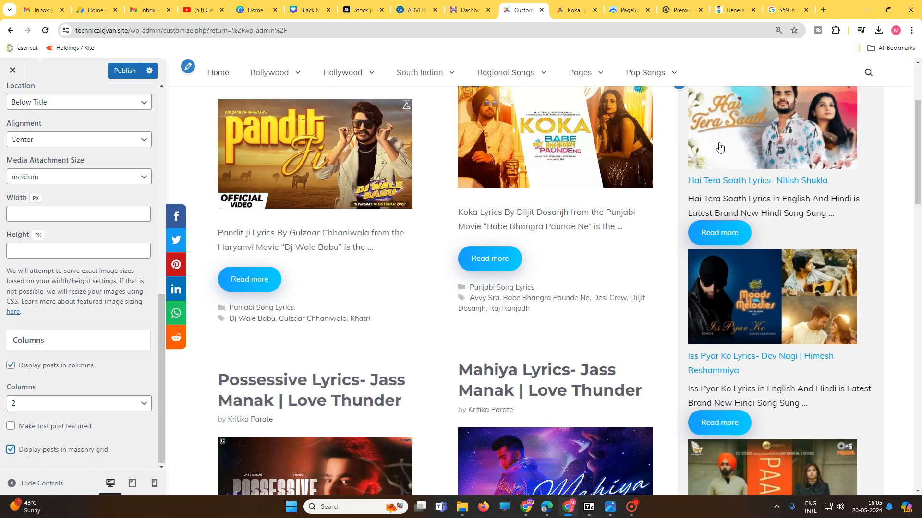
scroll(595, 292, "down", 5)
scroll(573, 322, "down", 19)
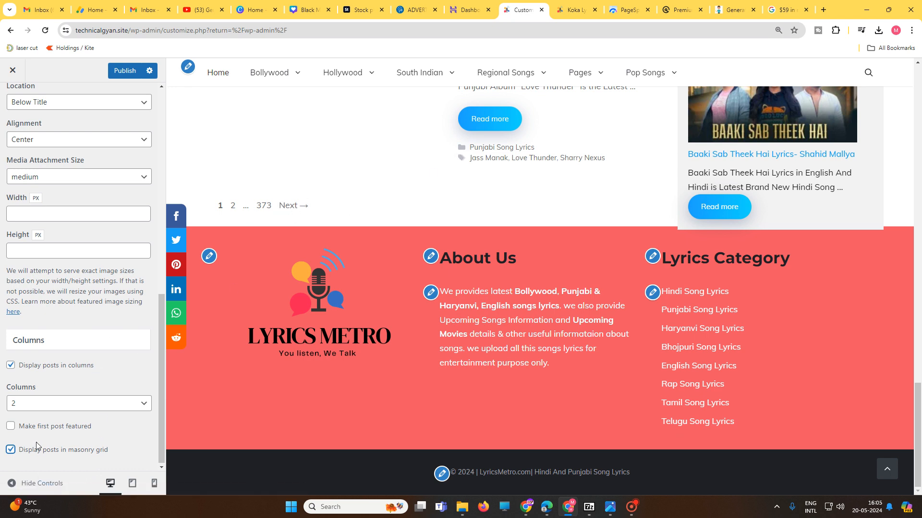
scroll(150, 331, "up", 4)
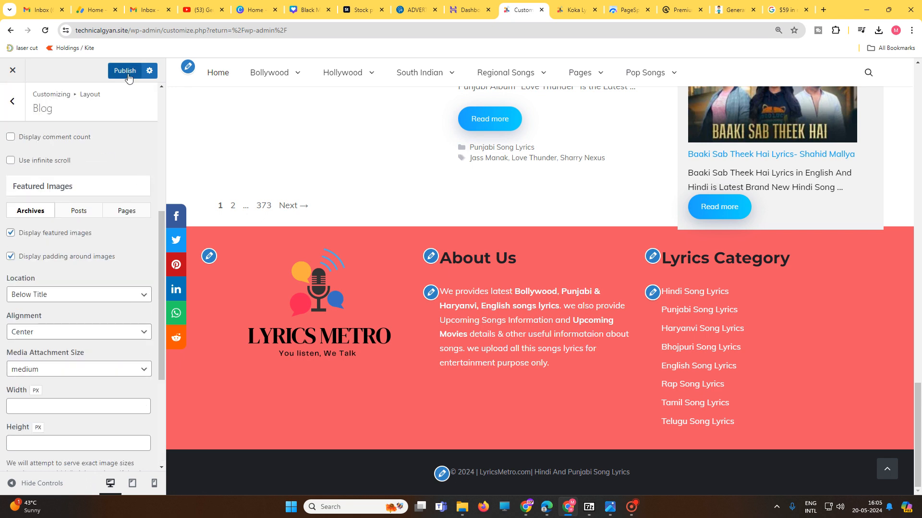
Step: Open the Footer layout settings and examine the available footer widget counts
left_click(12, 100)
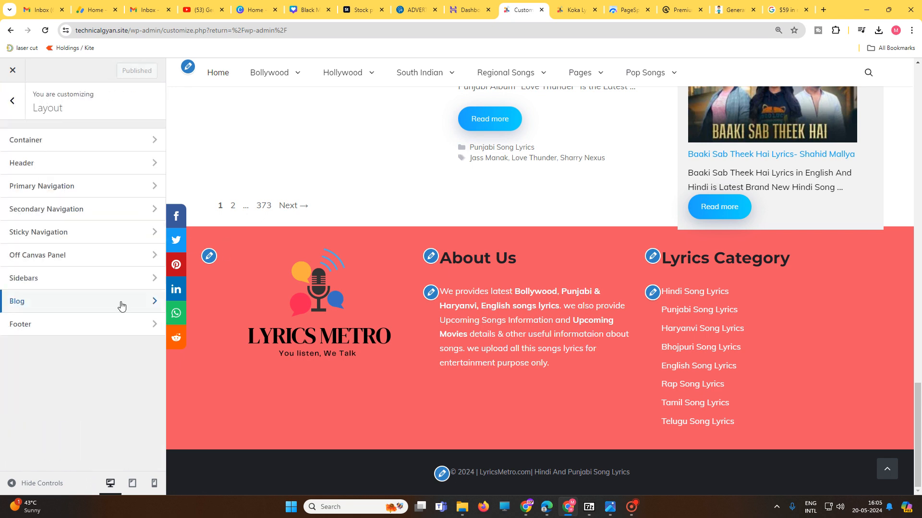
left_click(48, 334)
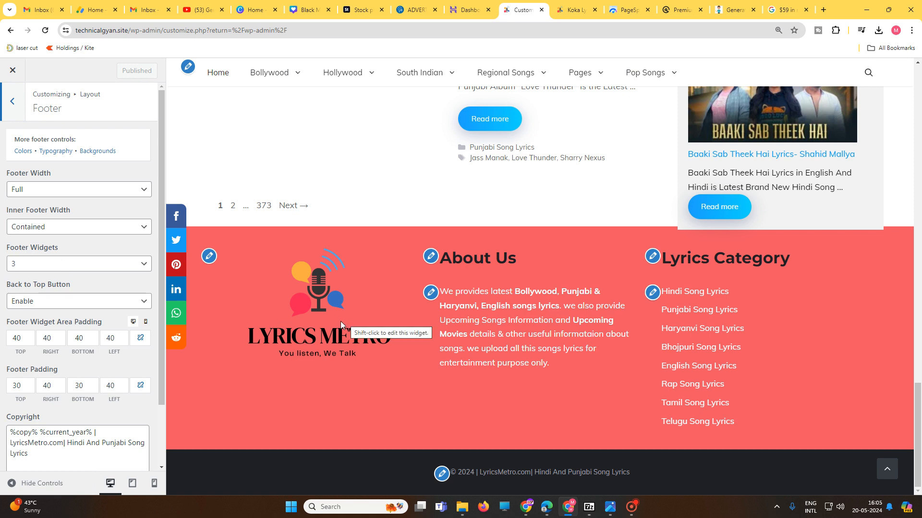
left_click(31, 275)
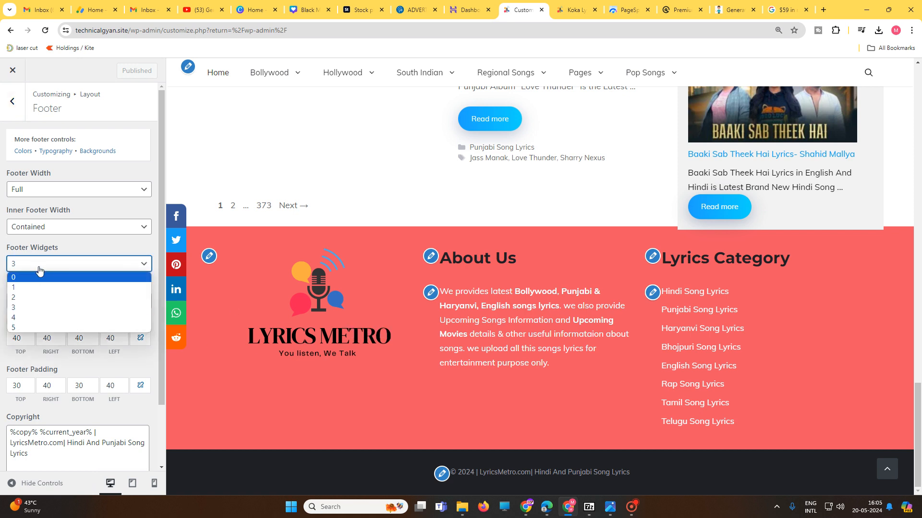
left_click(38, 269)
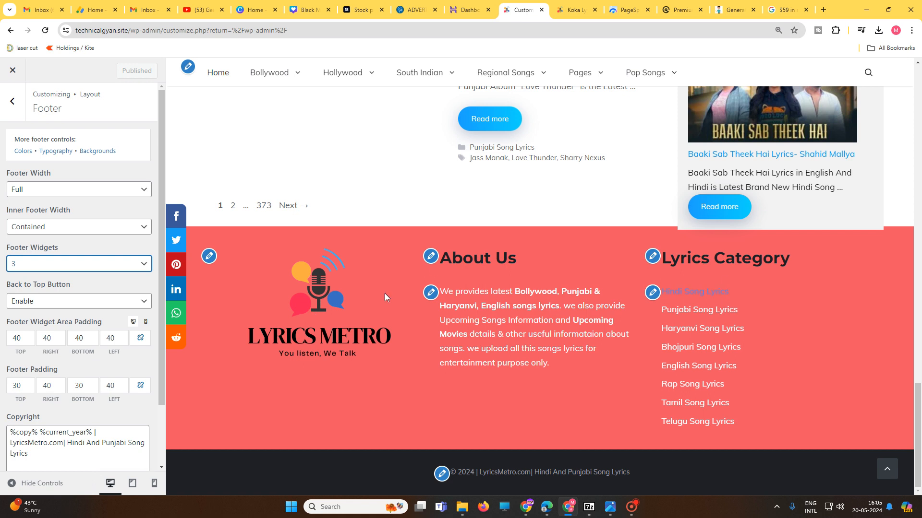
Step: Try 4 footer widgets in the footer layout and switch back to 3
left_click(49, 264)
left_click(40, 318)
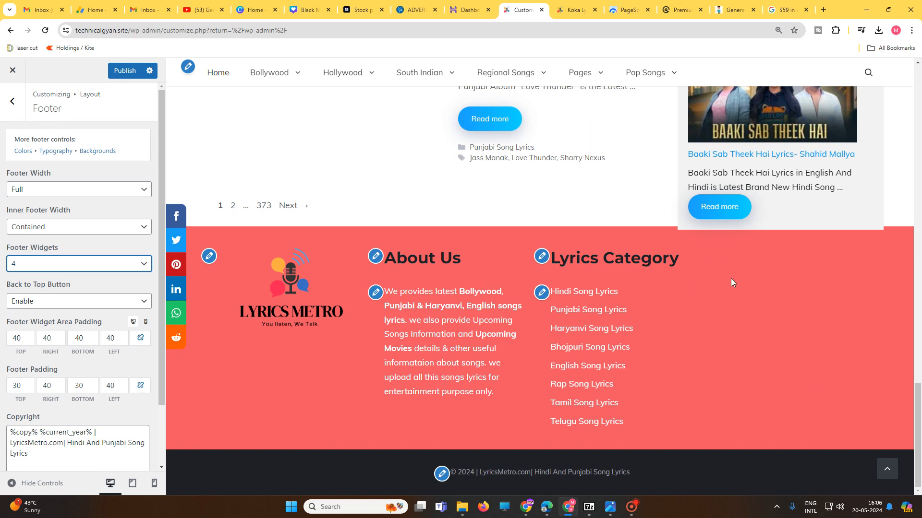
left_click(47, 263)
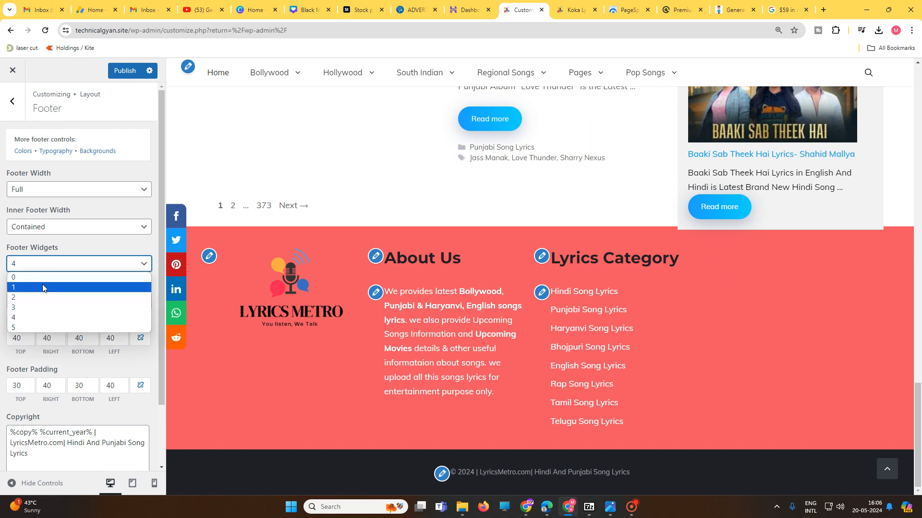
left_click(106, 307)
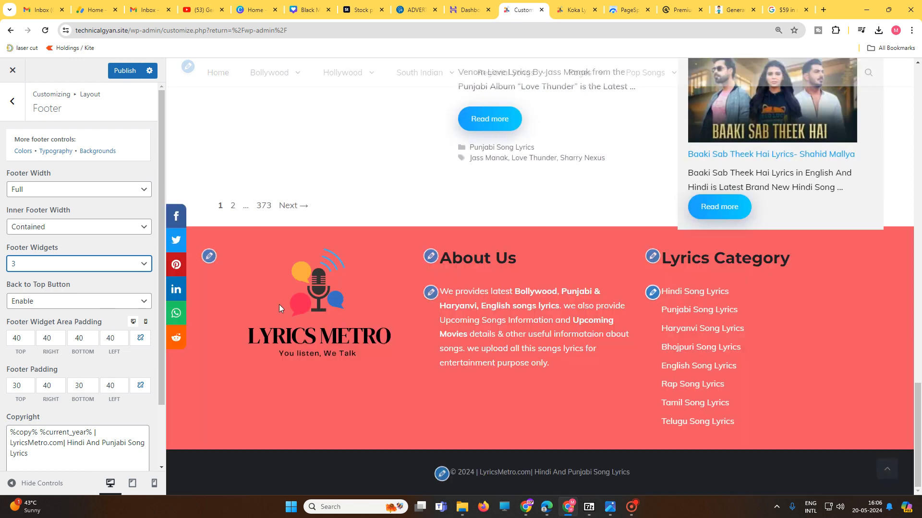
Step: Compare the placeholders and site name in the footer's Copyright text with the copyright line in the preview
scroll(117, 383, "down", 1)
scroll(116, 383, "down", 1)
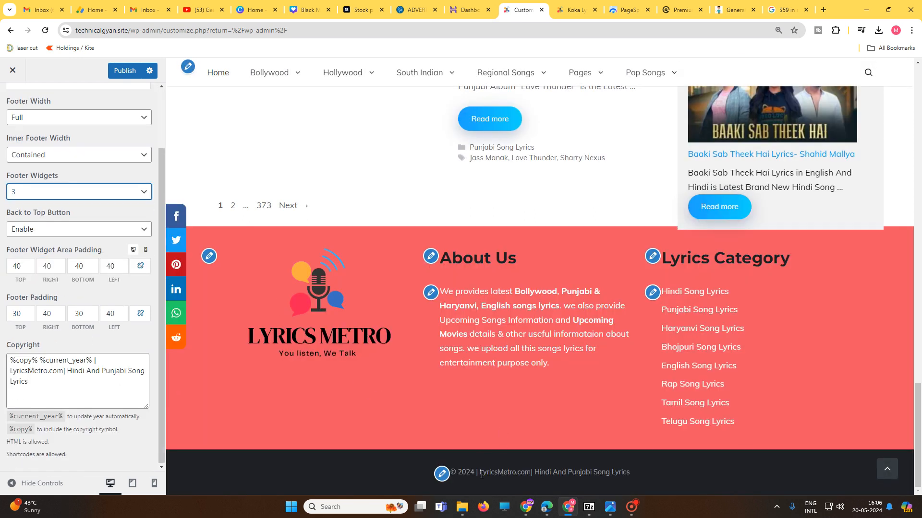
left_click_drag(457, 472, 632, 479)
left_click(38, 371)
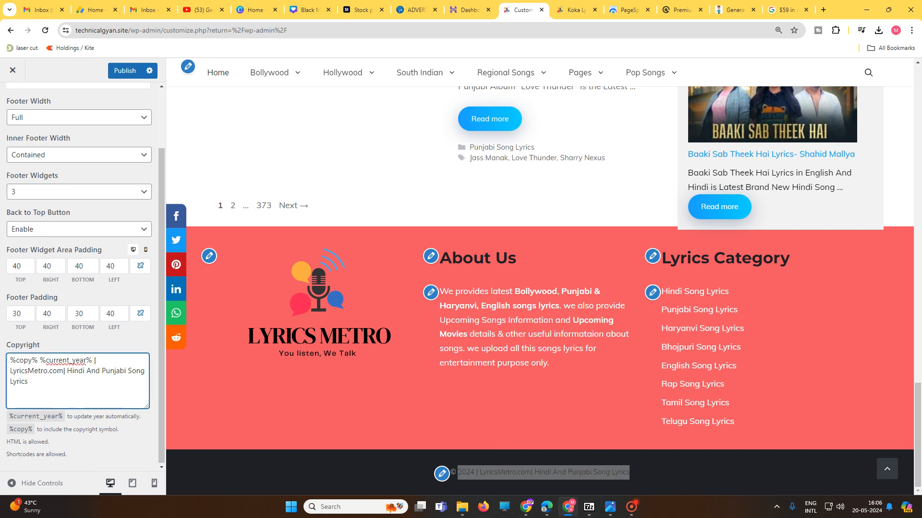
left_click_drag(10, 360, 40, 361)
left_click(16, 360)
double_click(451, 472)
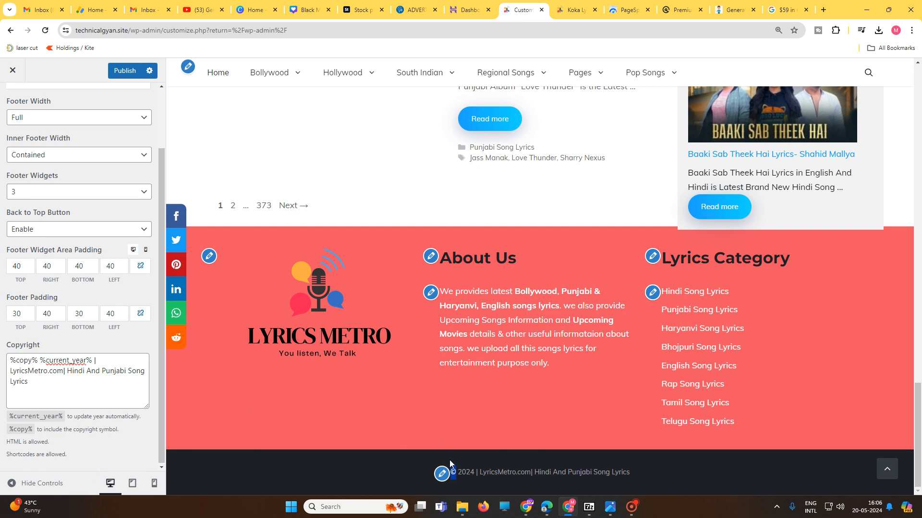
left_click_drag(459, 472, 477, 472)
left_click_drag(48, 371, 27, 371)
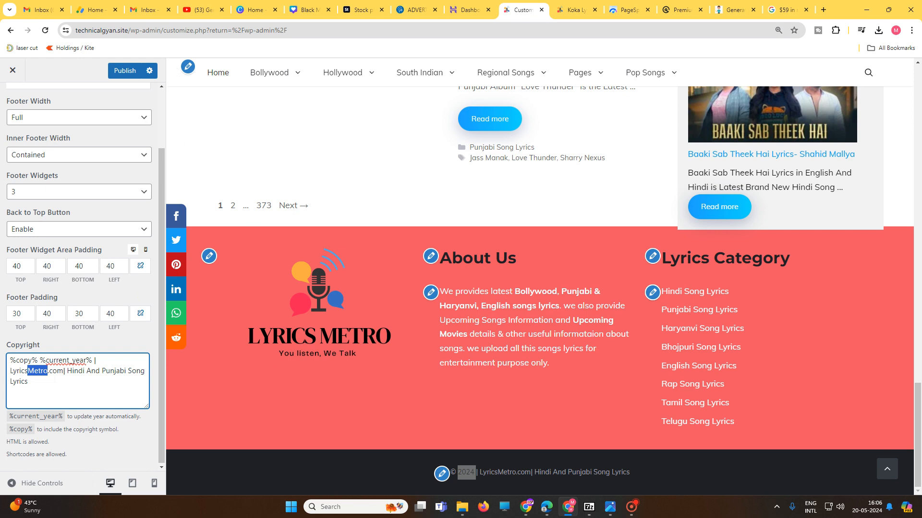
left_click_drag(64, 371, 13, 371)
scroll(545, 240, "up", 4)
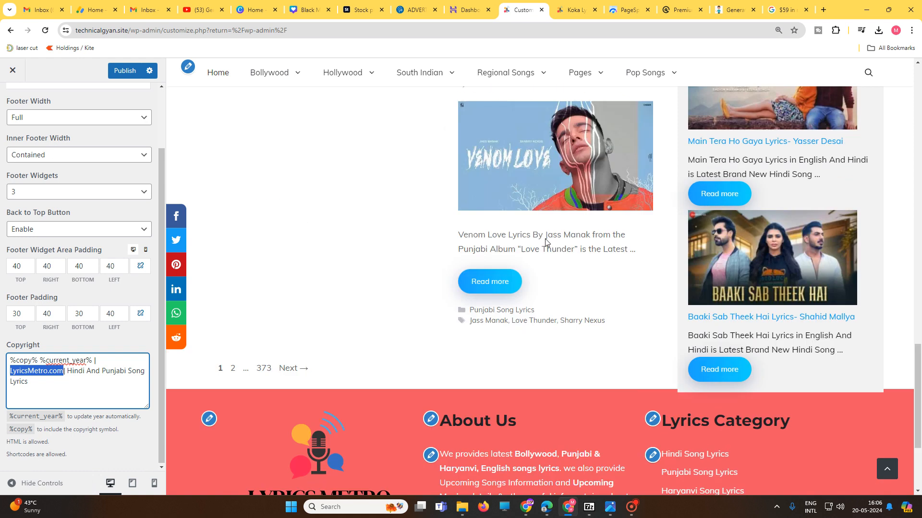
scroll(634, 349, "down", 4)
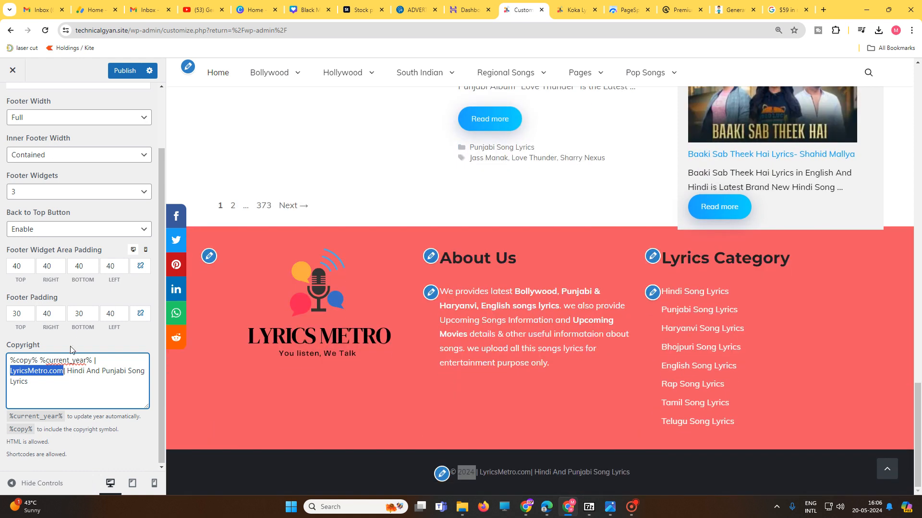
scroll(71, 349, "up", 2)
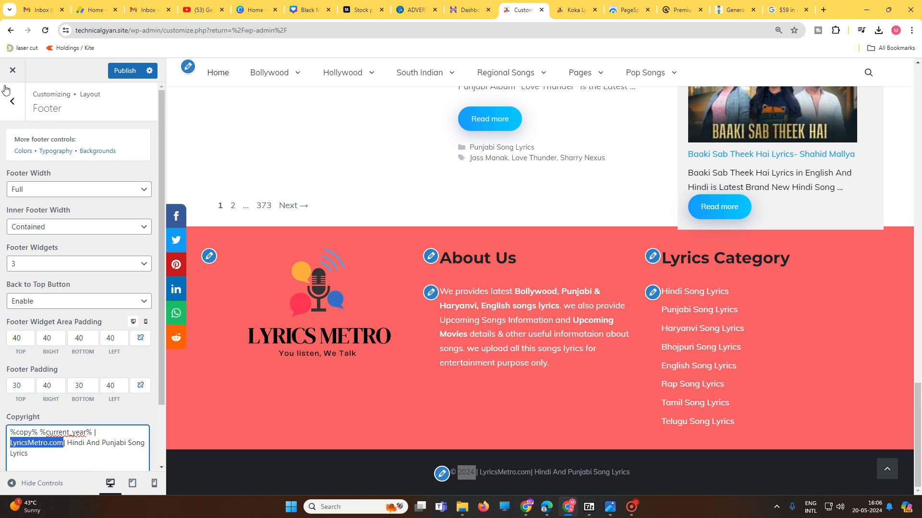
Step: Open the Footer Widget 1 area in the Widgets settings and dismiss the block widgets introduction
left_click(12, 101)
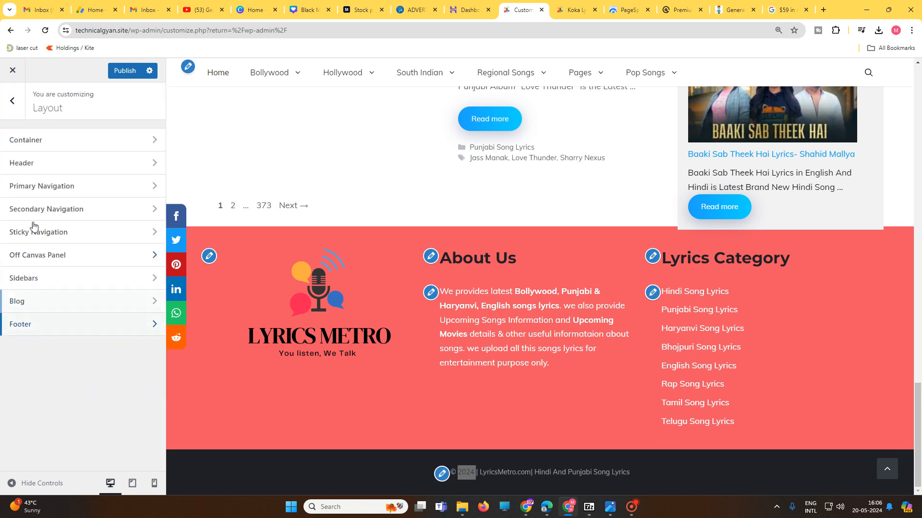
left_click(12, 100)
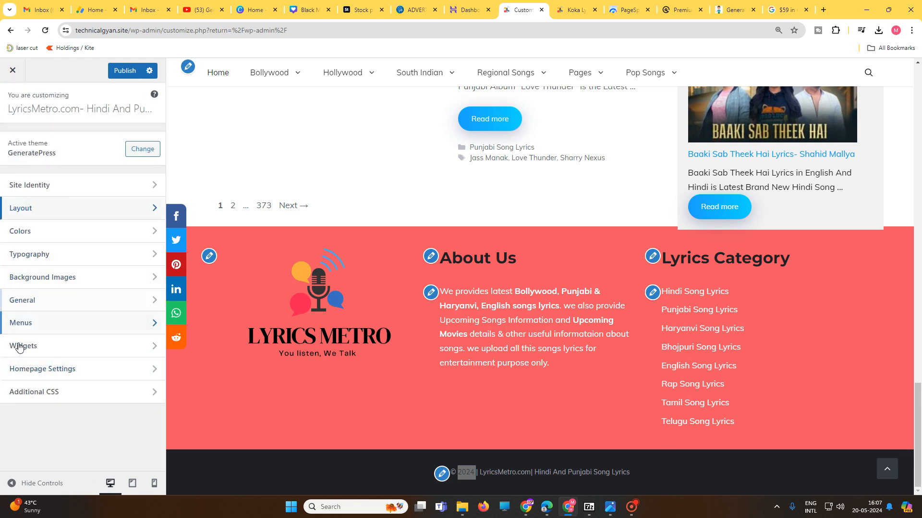
left_click(52, 352)
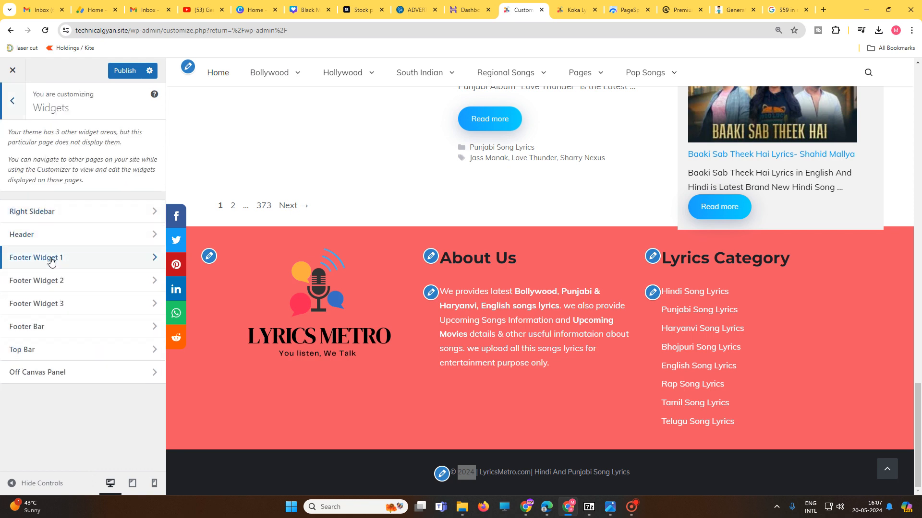
left_click(72, 258)
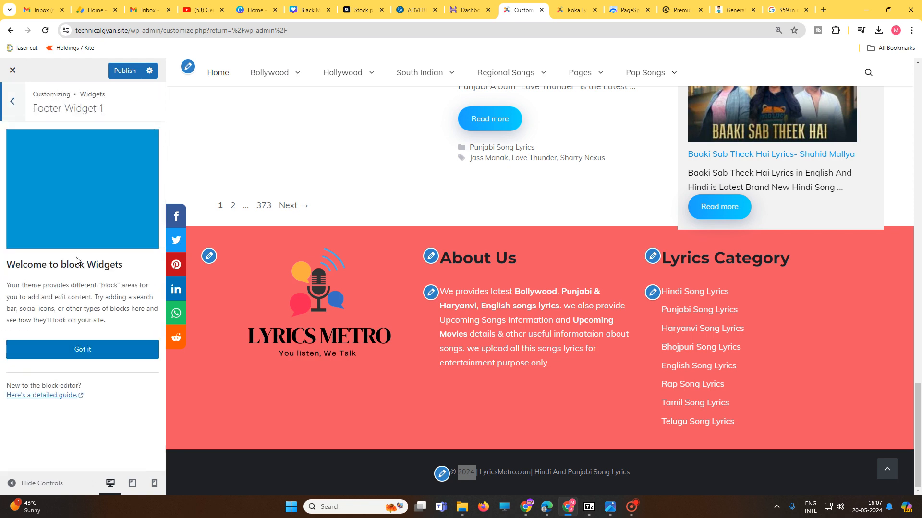
left_click(94, 349)
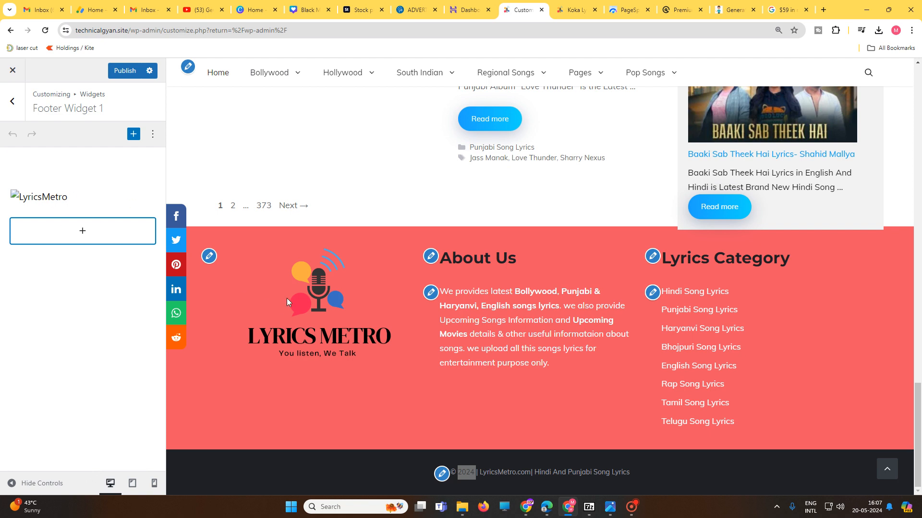
Step: In Footer Widget 2, start a link on the word Bollywood in the About Us text and enter Bollywood as its search text
left_click(12, 101)
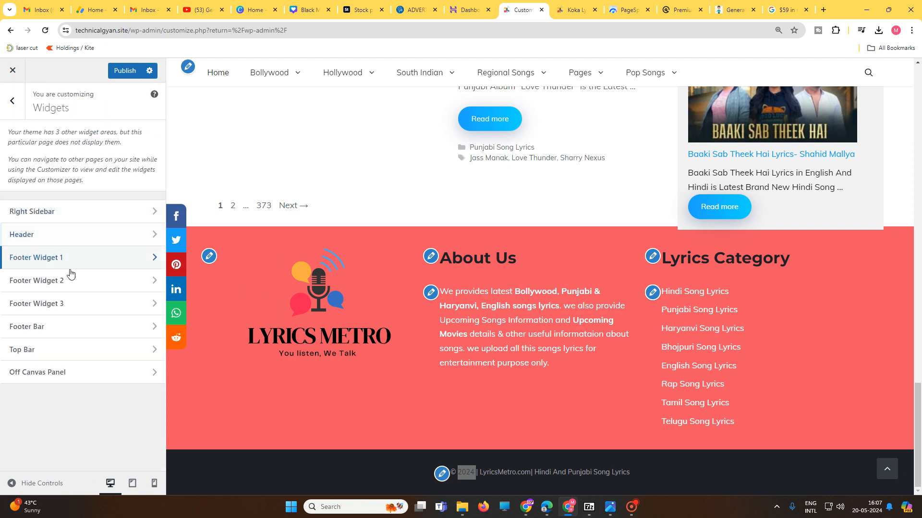
left_click(73, 285)
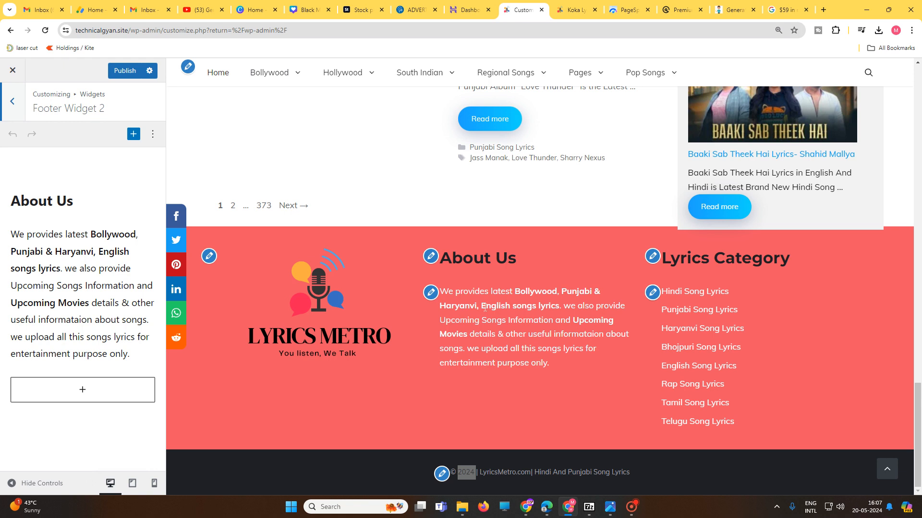
left_click(11, 238)
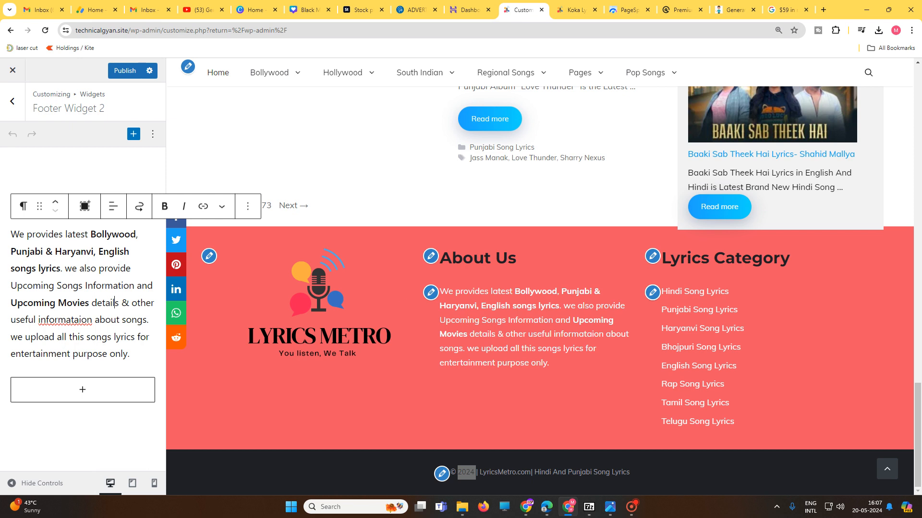
left_click_drag(91, 234, 136, 235)
key("ctrl+c")
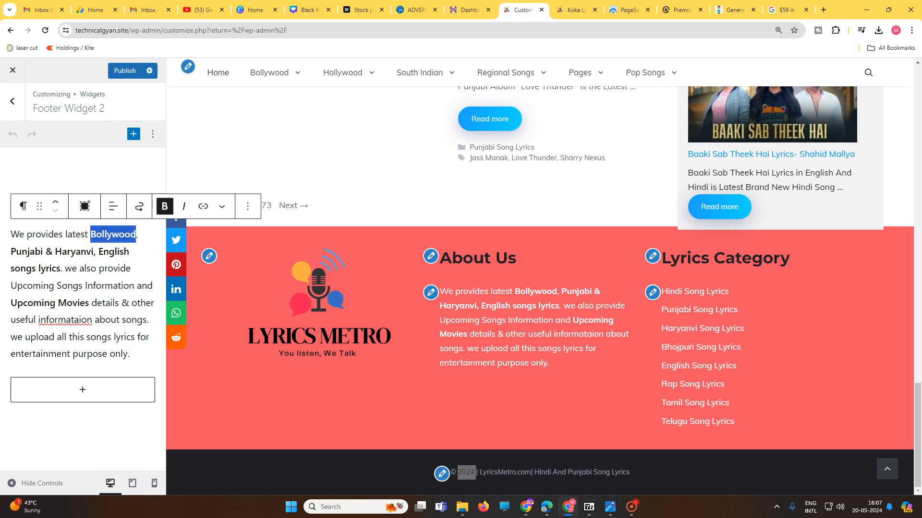
left_click(203, 206)
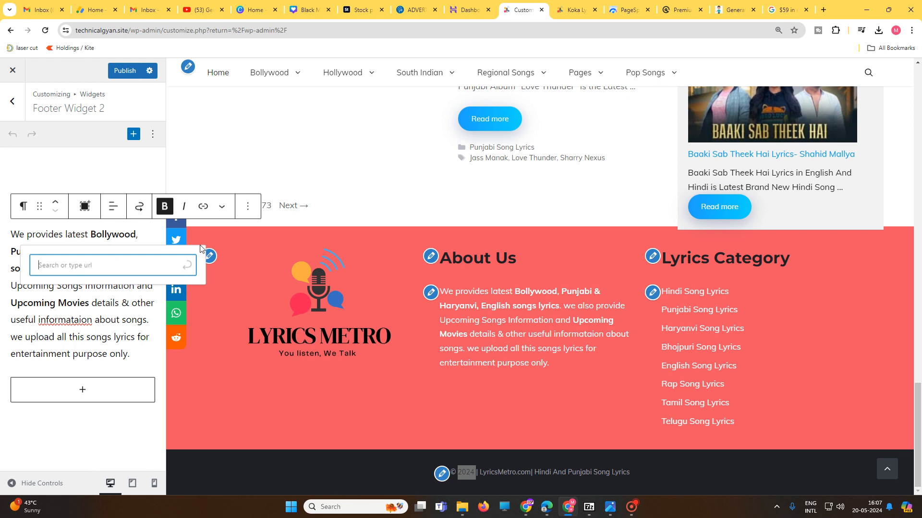
key("ctrl+v")
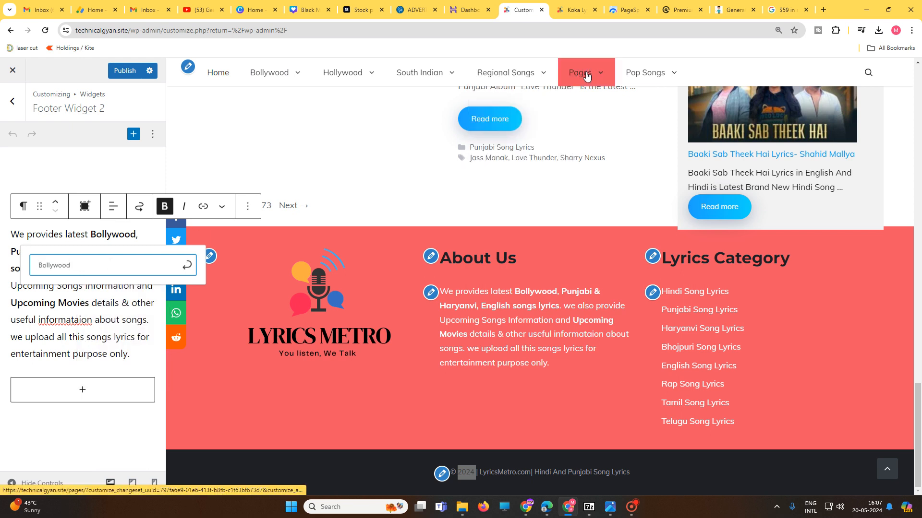
Step: On the live lyrics site, open the Hindi Song Lyrics category under Bollywood and copy its web address
left_click(583, 8)
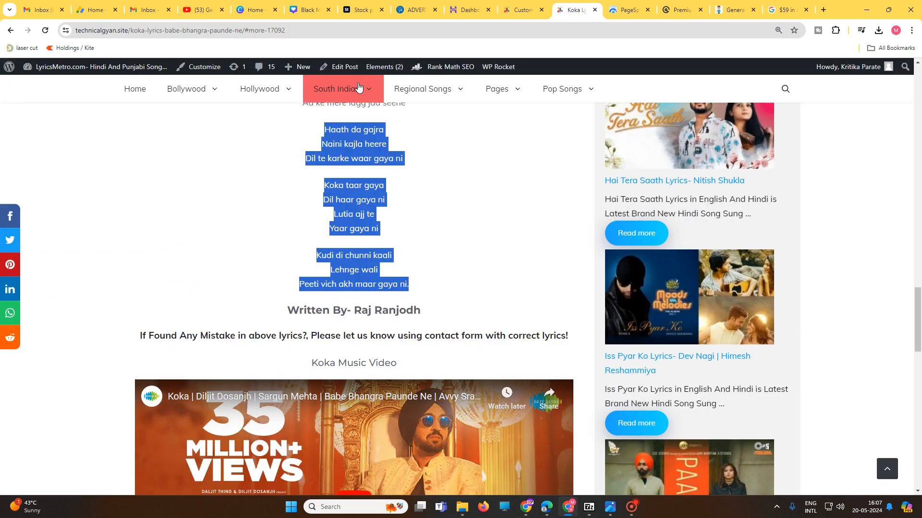
mouse_move(202, 92)
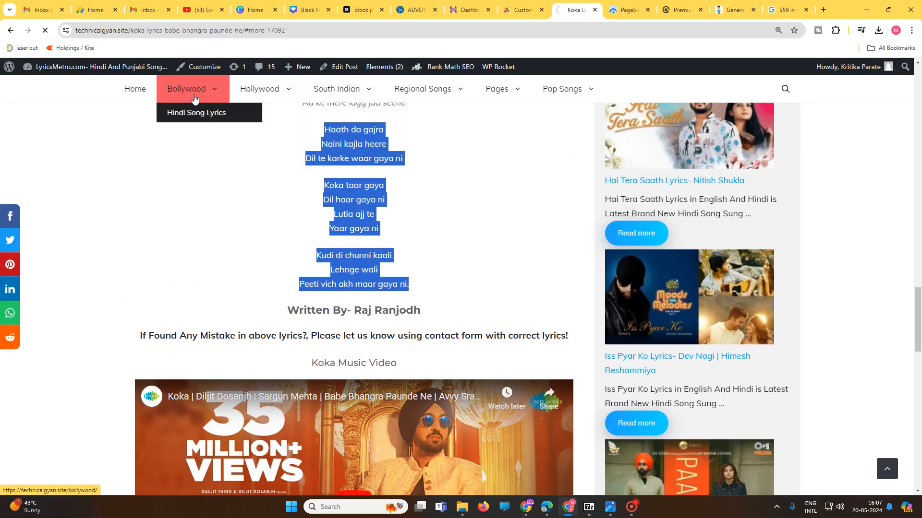
left_click(193, 92)
left_click(119, 31)
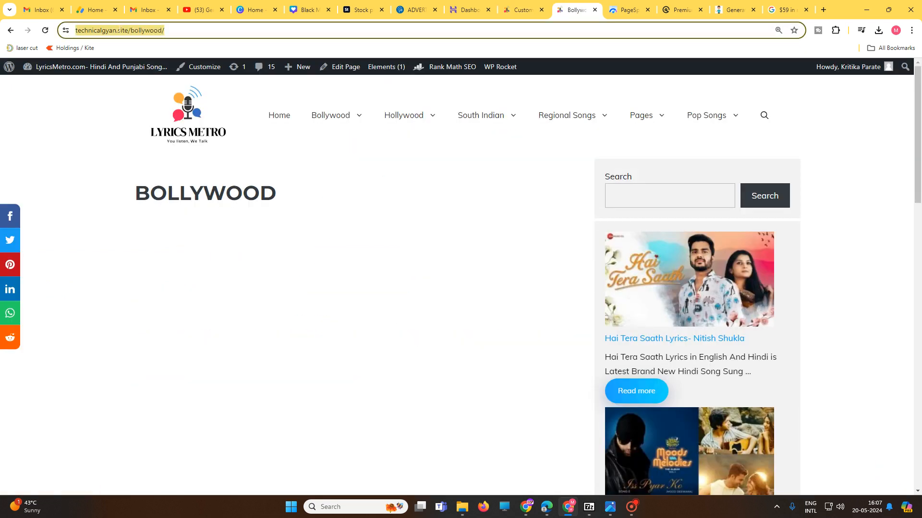
mouse_move(365, 114)
left_click(350, 143)
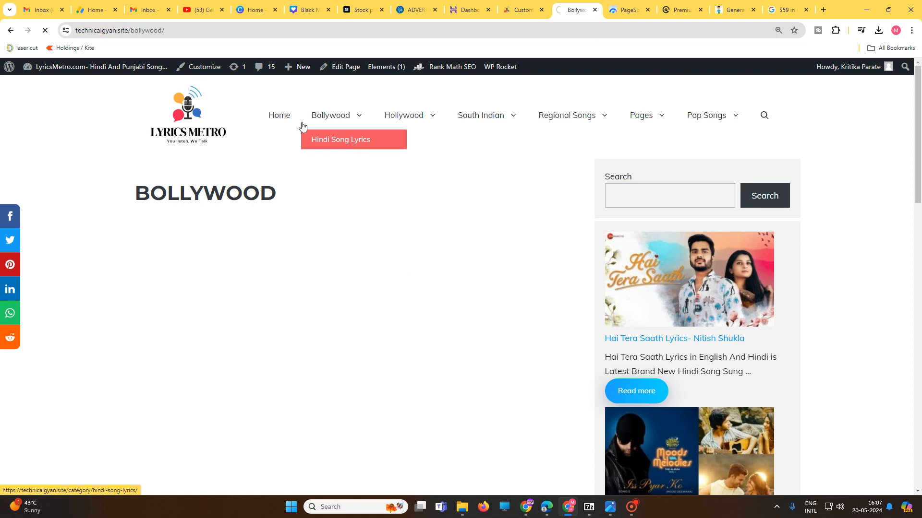
left_click(169, 30)
key("ctrl+c")
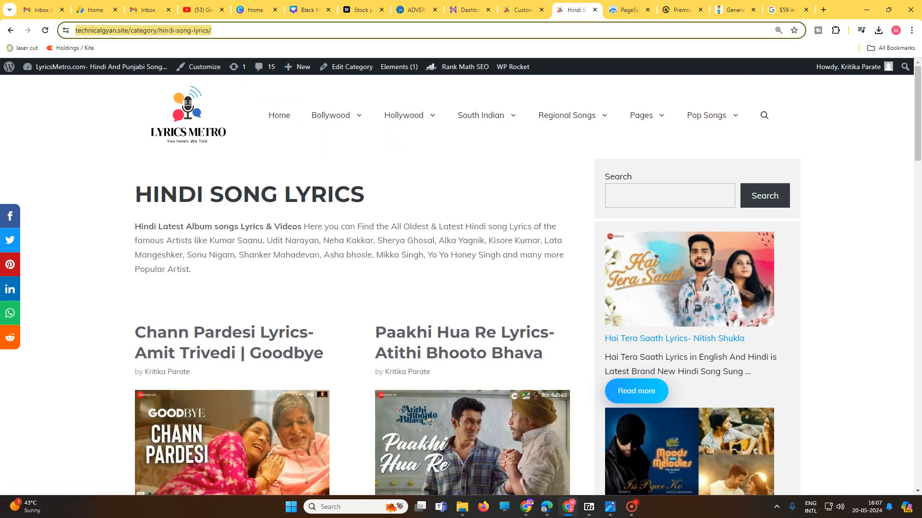
Step: Link the word Bollywood in Footer Widget 2 to the copied hindi-song-lyrics category address and publish the change
left_click(523, 10)
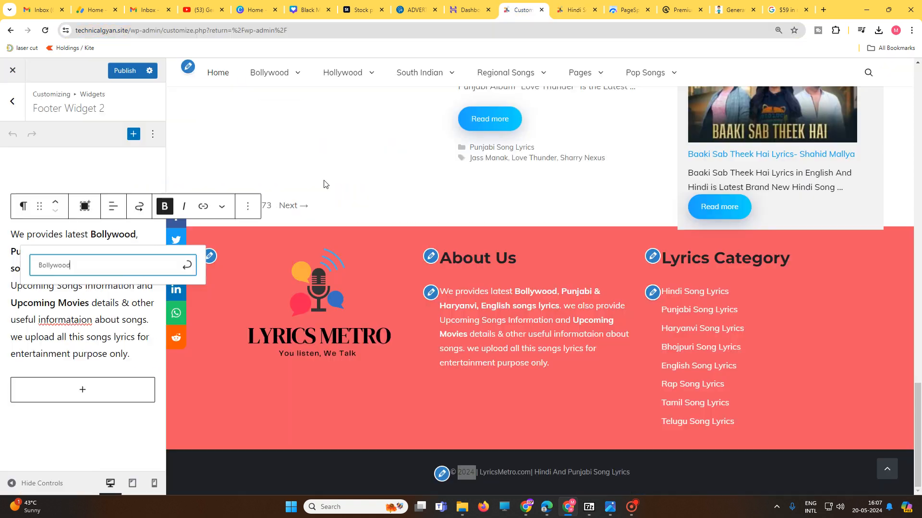
key("ctrl+a")
key("ctrl+v")
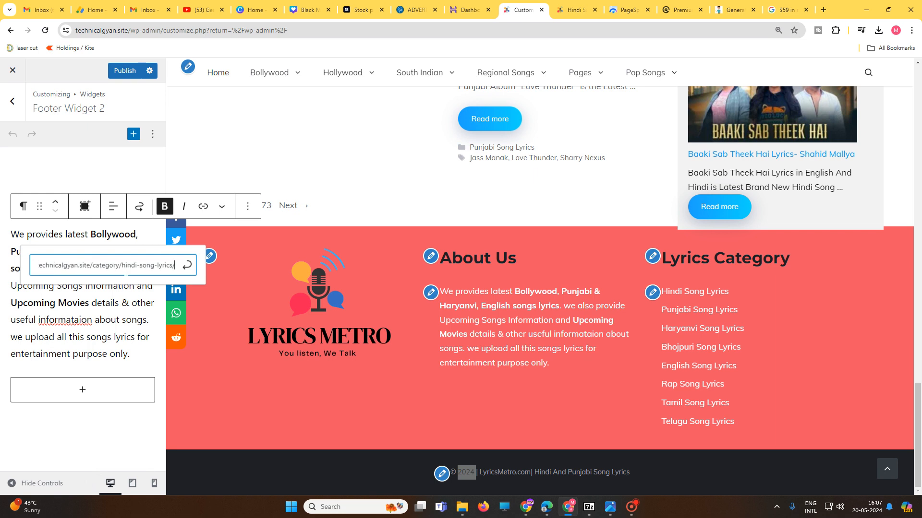
left_click(187, 265)
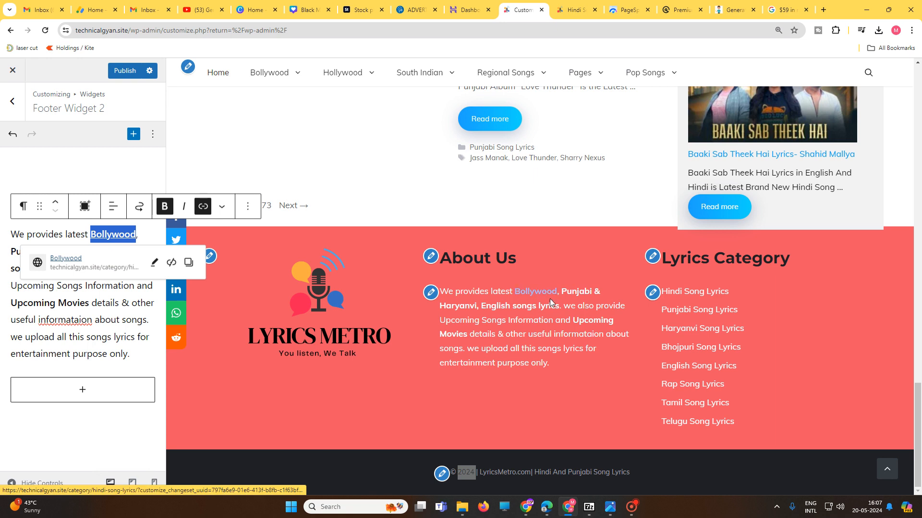
left_click(126, 71)
Step: Open Footer Widget 3 and compare its Lyrics Category links with the footer in the site preview
left_click(12, 103)
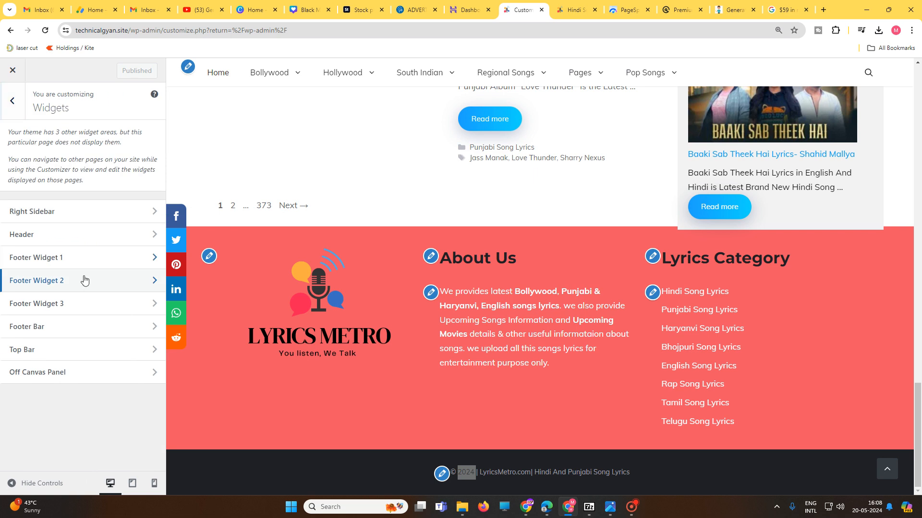
left_click(82, 304)
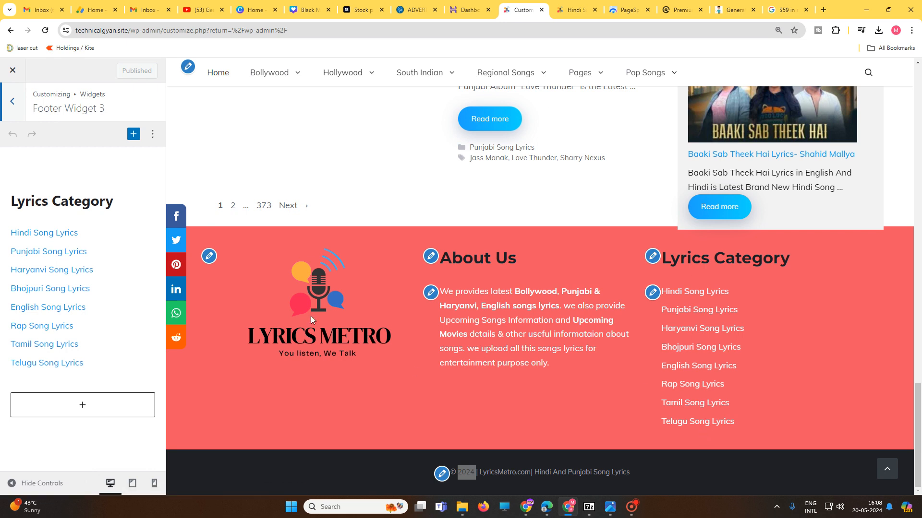
scroll(630, 403, "up", 15)
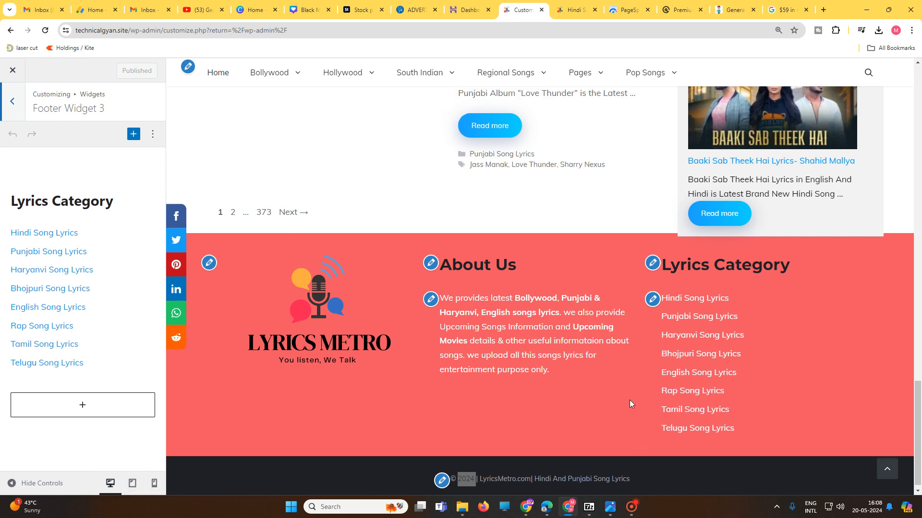
scroll(629, 403, "up", 7)
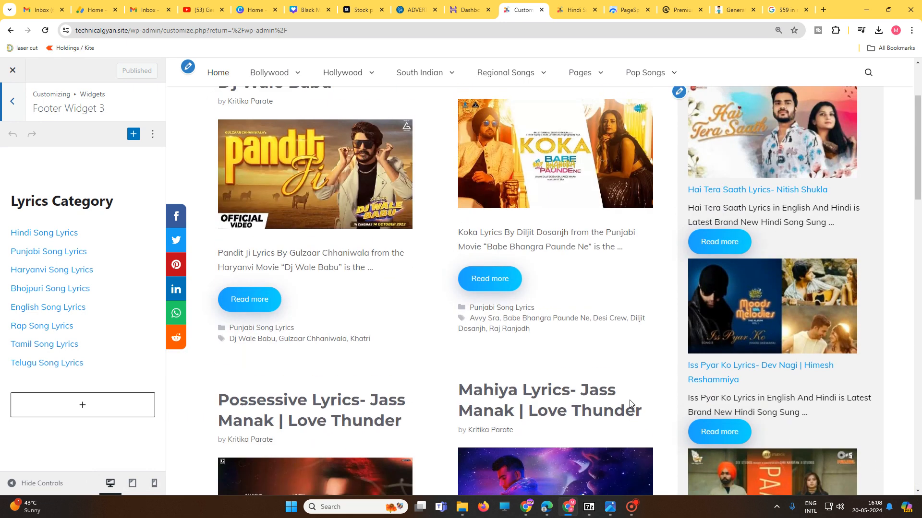
scroll(536, 347, "down", 3)
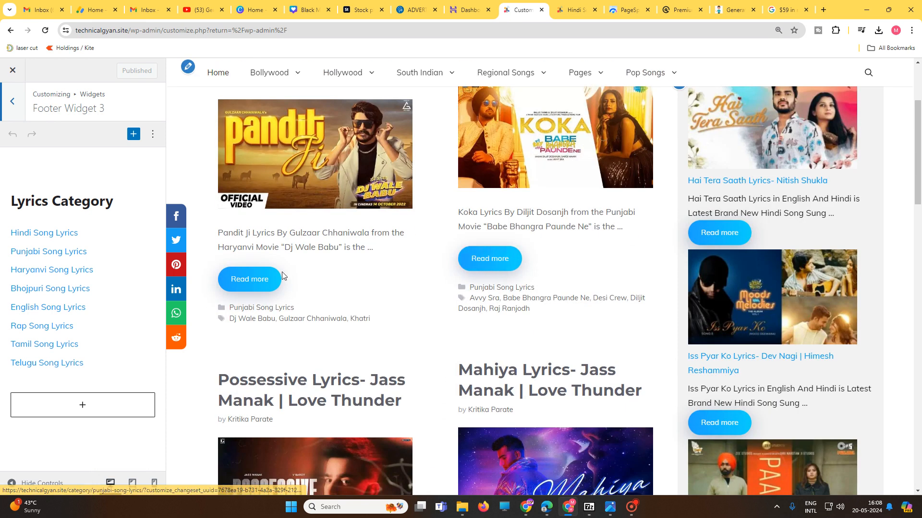
Step: Leave the Widgets settings and look through the social sharing rules in the site's Additional CSS
left_click(9, 100)
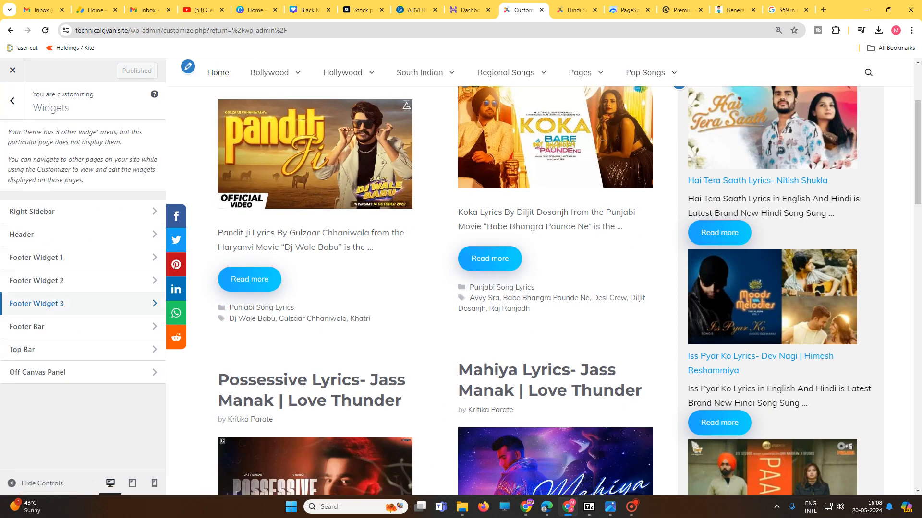
left_click(13, 101)
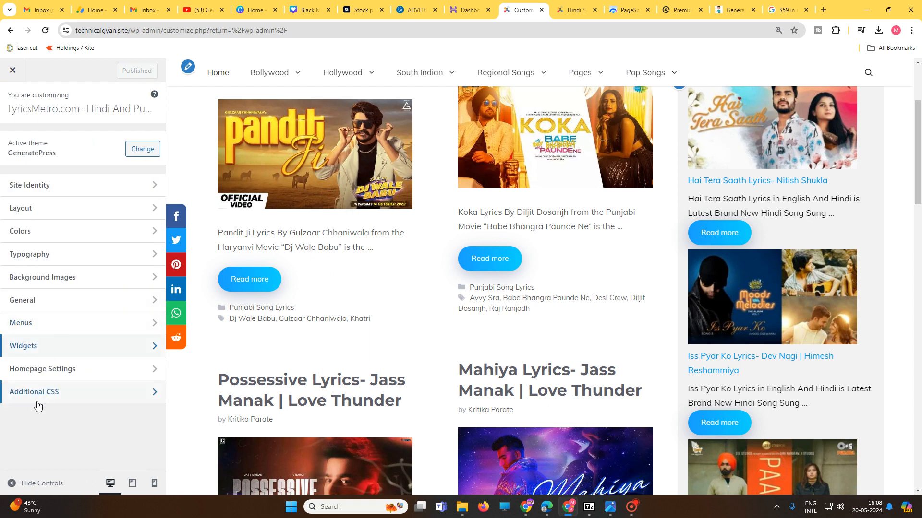
left_click(53, 398)
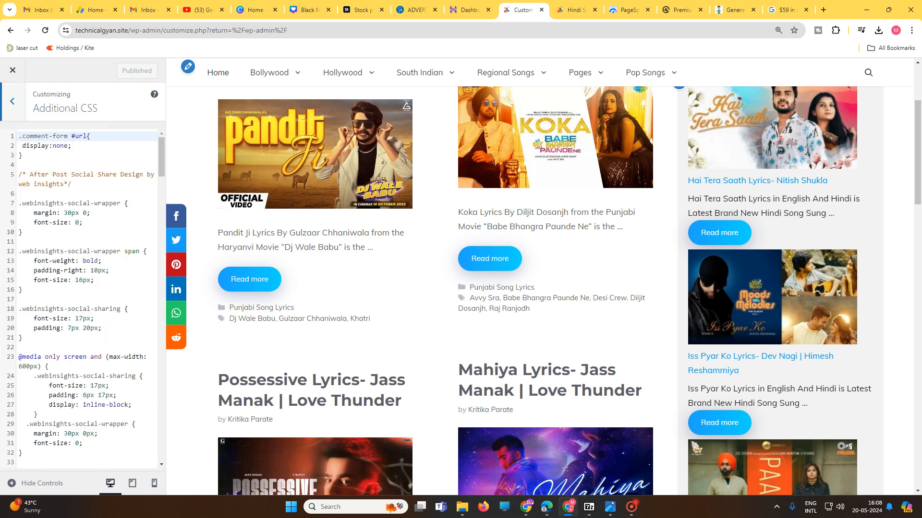
left_click(84, 319)
scroll(87, 298, "down", 8)
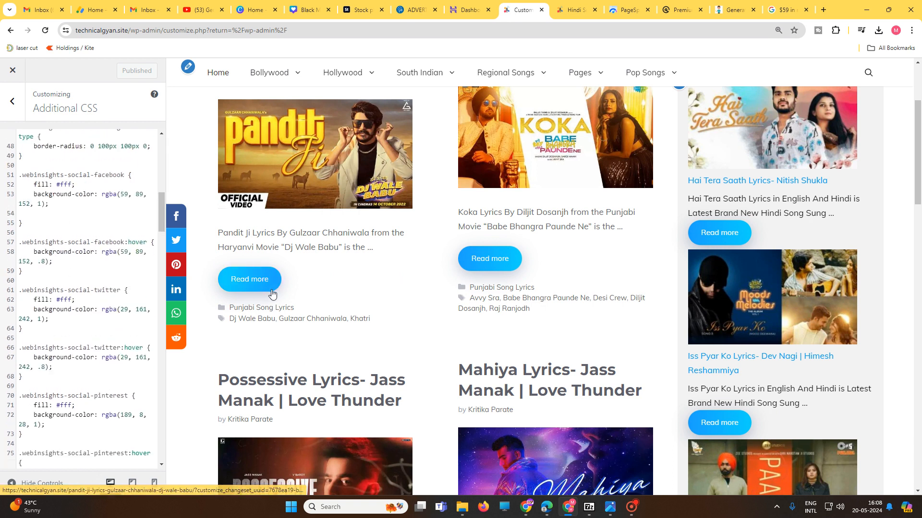
Step: Remove all the Additional CSS, check the unstyled Read more buttons in the preview, and paste the code back
left_click_drag(32, 463, 19, 136)
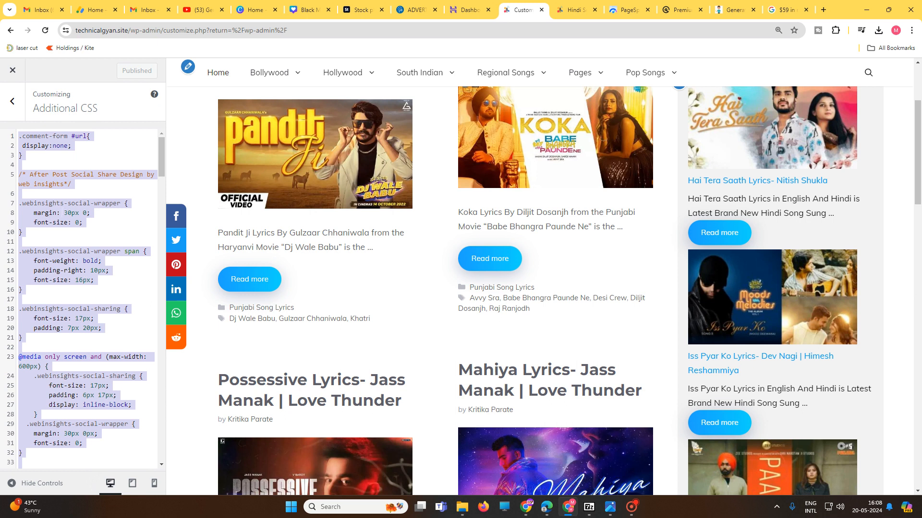
key("Delete")
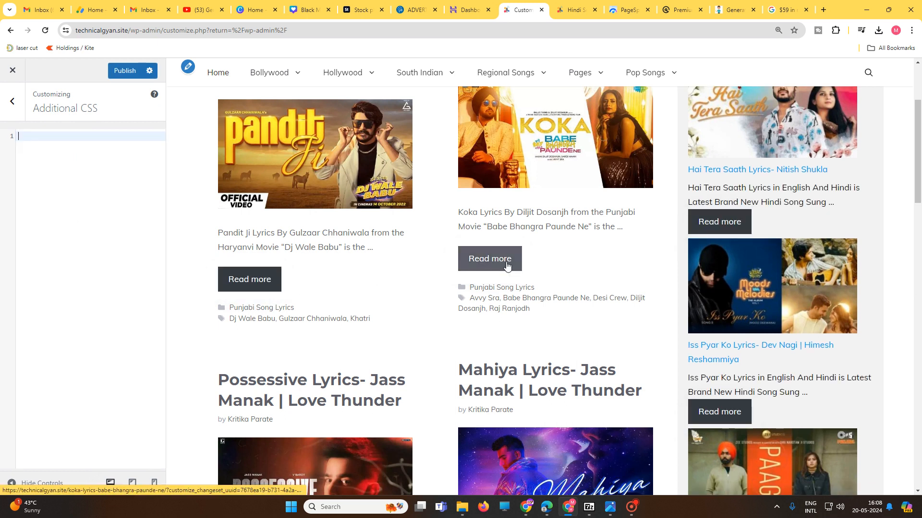
scroll(488, 306, "down", 11)
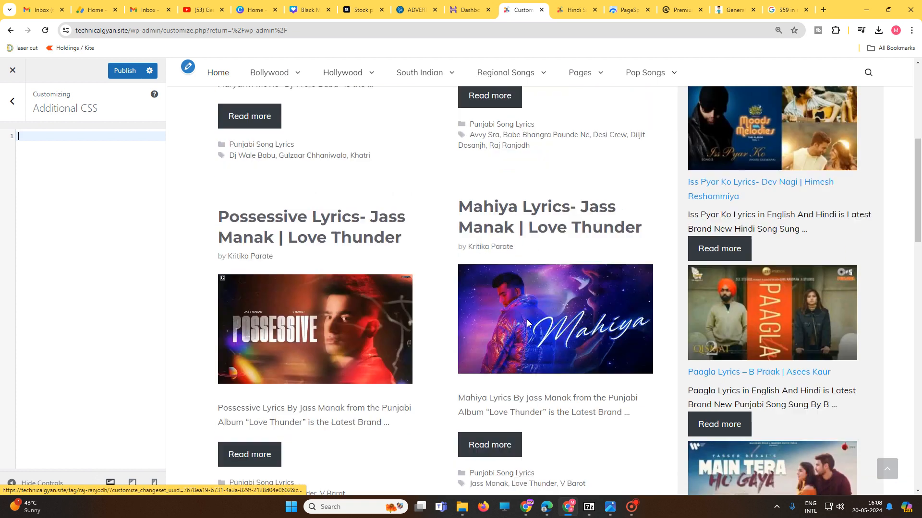
scroll(536, 327, "down", 4)
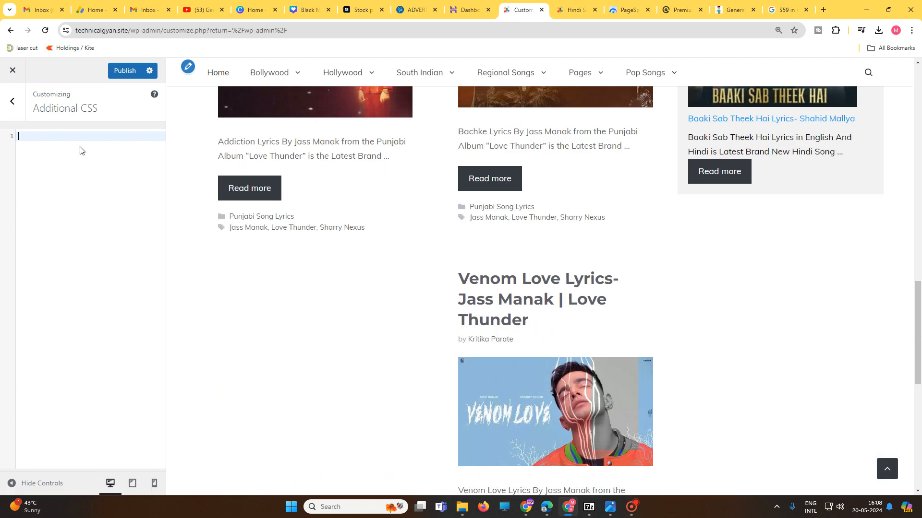
key("ctrl+v")
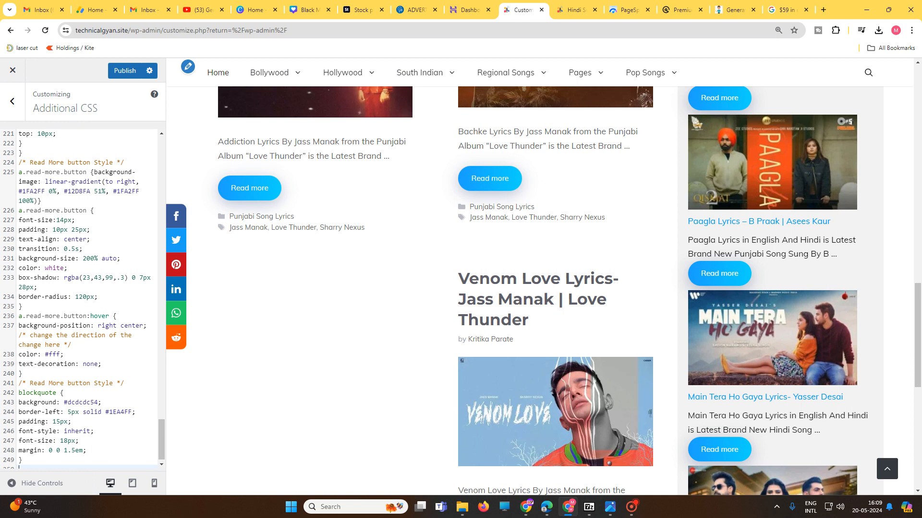
Step: In the Additional CSS, change the blockquote background value to #dfdsdfds and publish it
left_click(106, 347)
left_click_drag(47, 355, 51, 354)
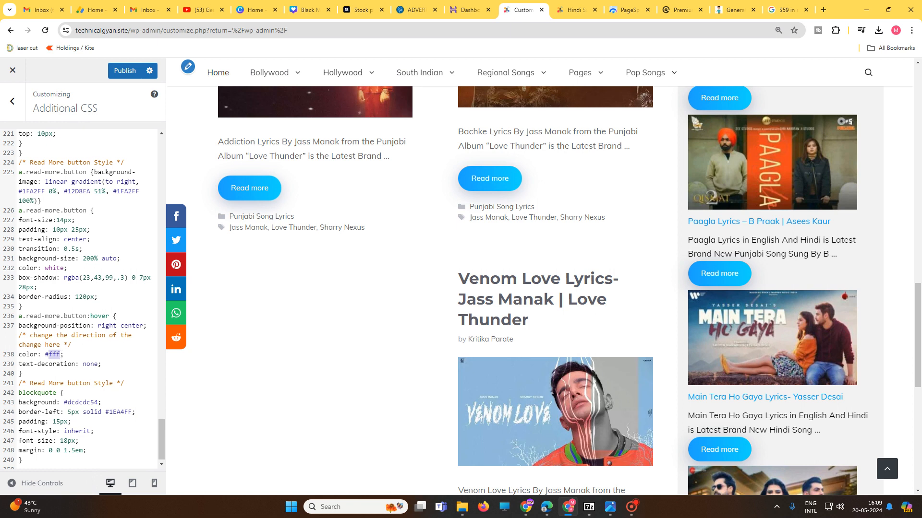
left_click_drag(67, 403, 79, 403)
type("dfds")
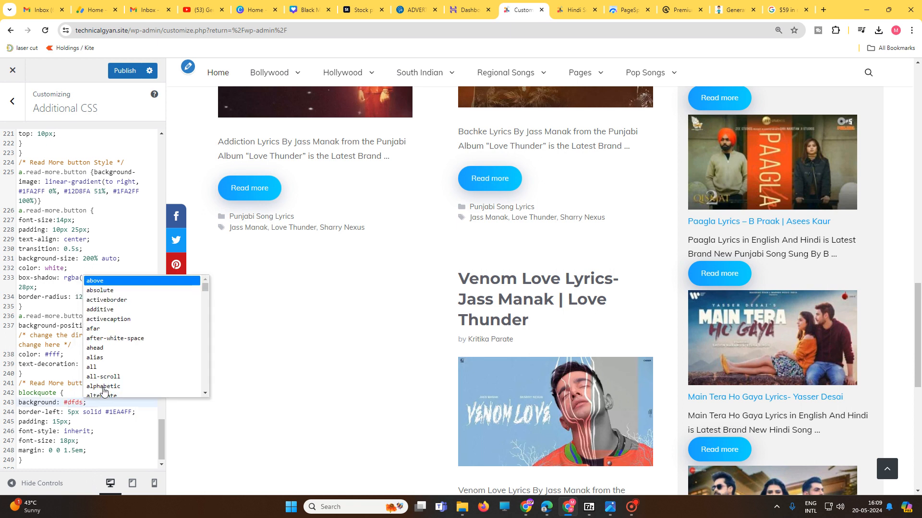
left_click_drag(75, 403, 78, 403)
left_click(83, 403)
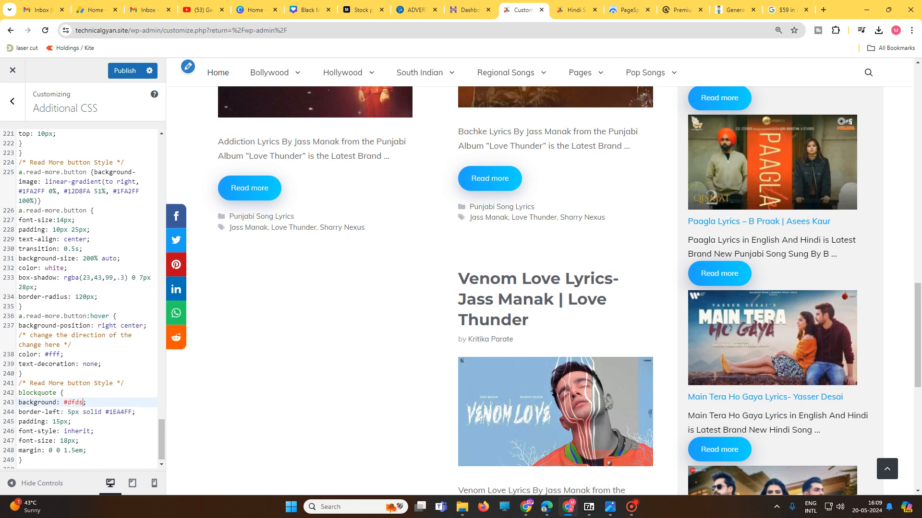
type("dfds")
left_click(141, 400)
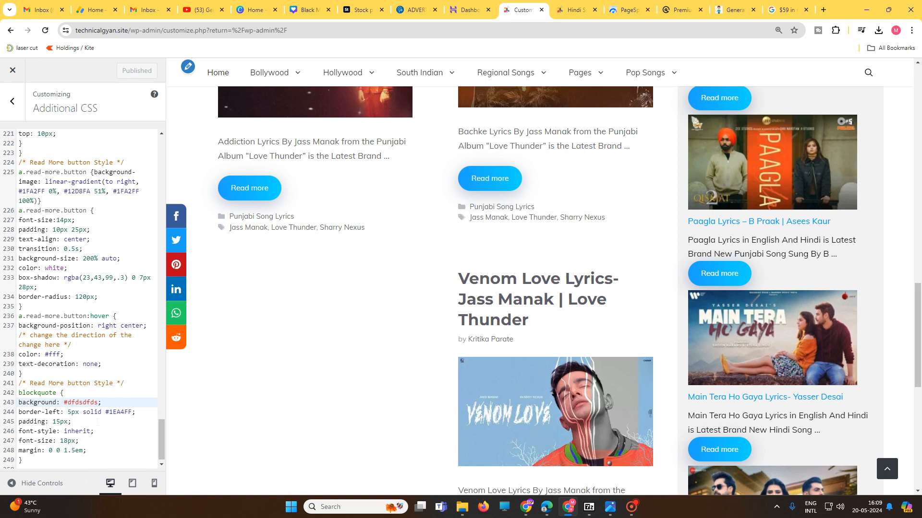
Step: Change the color value of the blockquote's border-left rule to #dwedF and publish the CSS
double_click(119, 412)
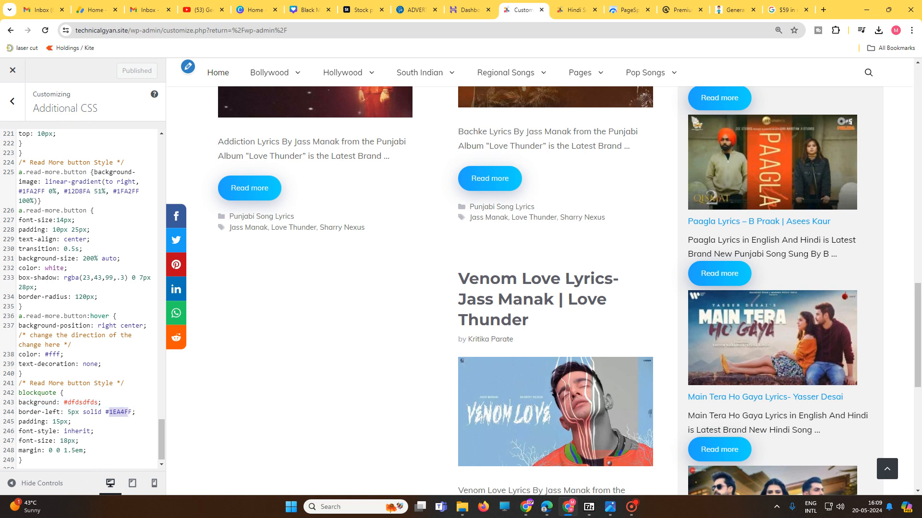
type("dwed")
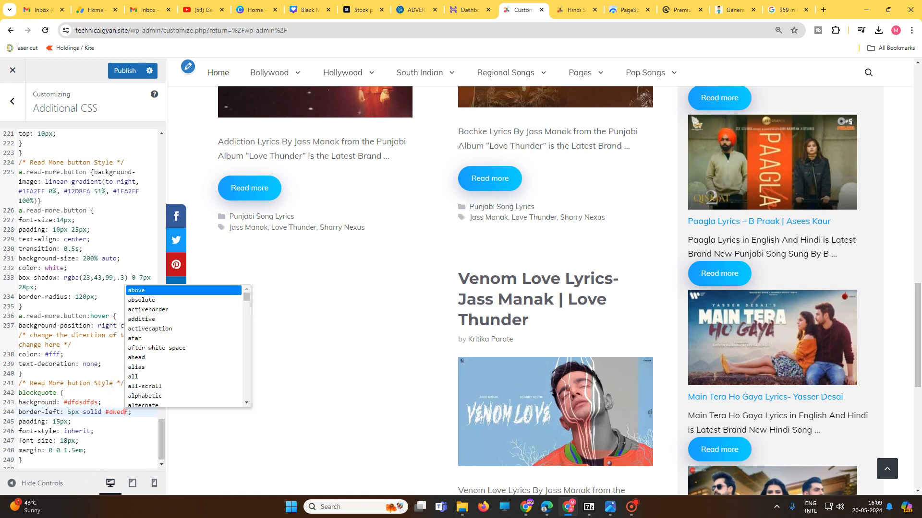
left_click(98, 432)
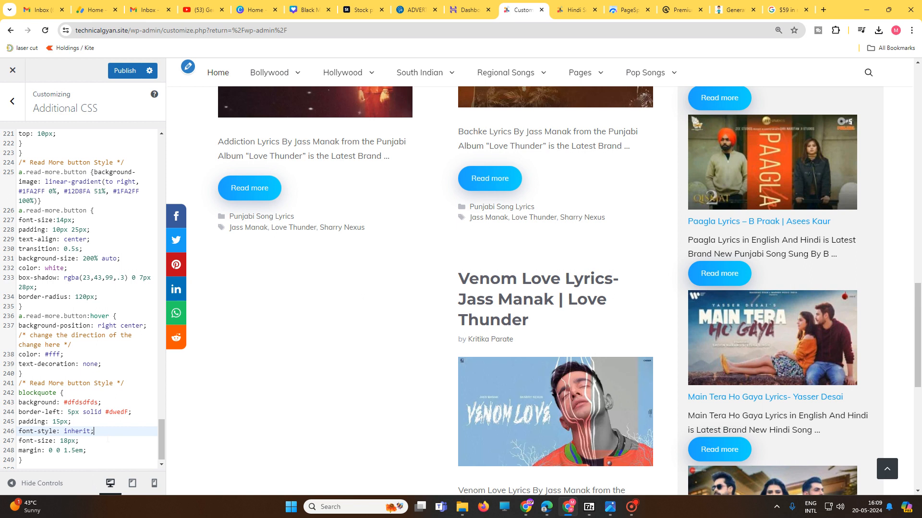
left_click(120, 73)
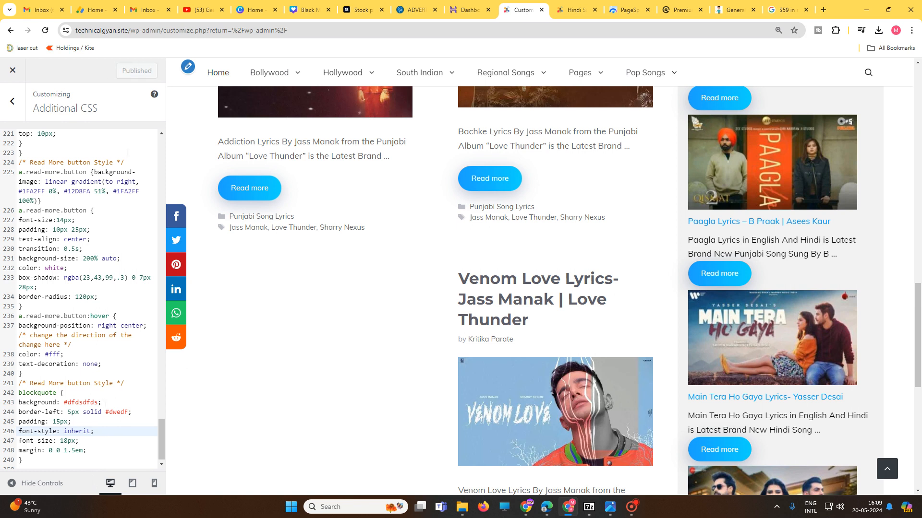
Step: Leave the Customizer for the WordPress dashboard and open the theme's Elements list
left_click(12, 102)
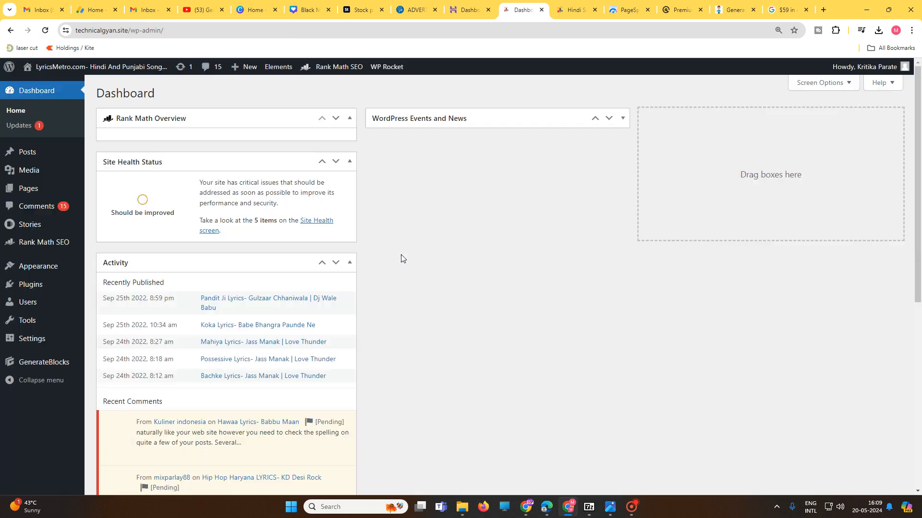
mouse_move(48, 266)
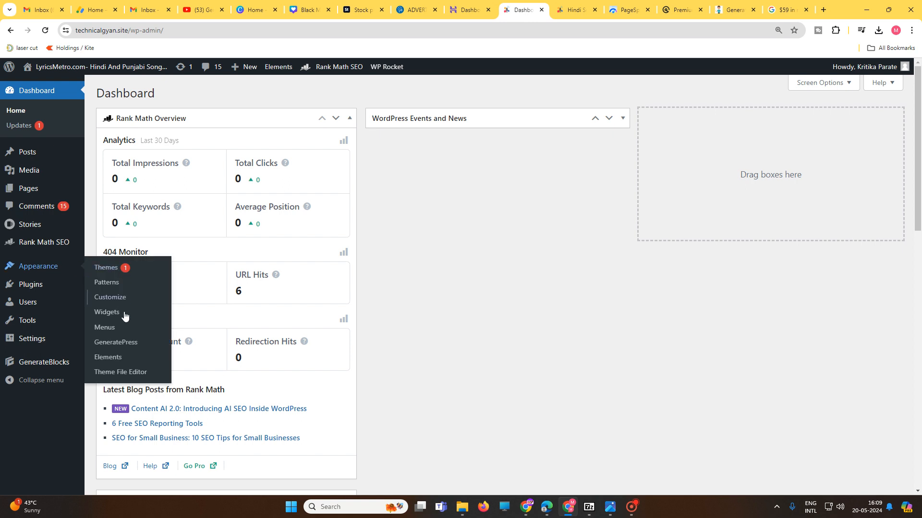
left_click(120, 358)
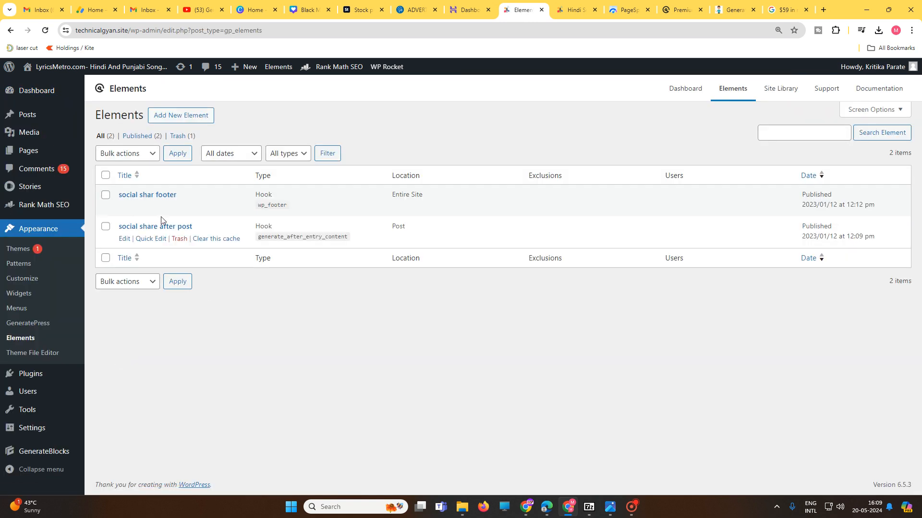
Step: Open the live site in an incognito window and examine the Pandit Ji Lyrics post down to its share buttons and footer
mouse_move(141, 69)
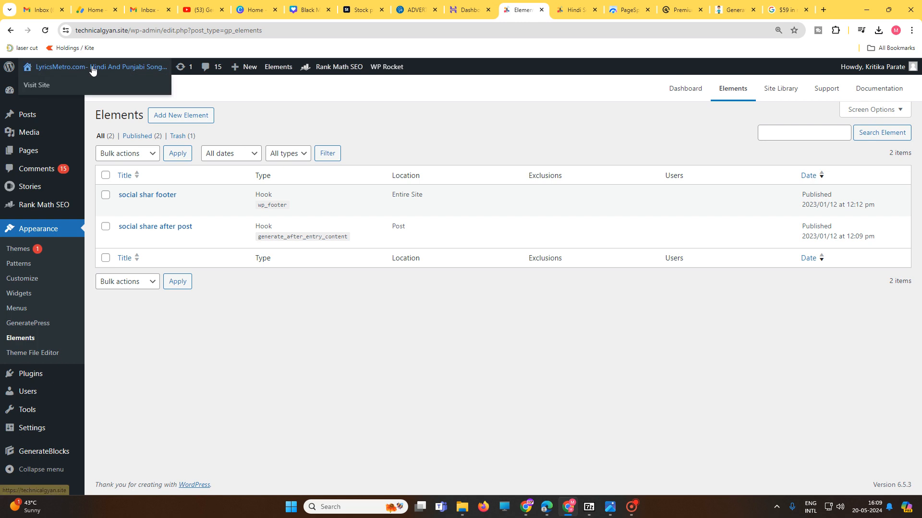
right_click(44, 86)
left_click(93, 123)
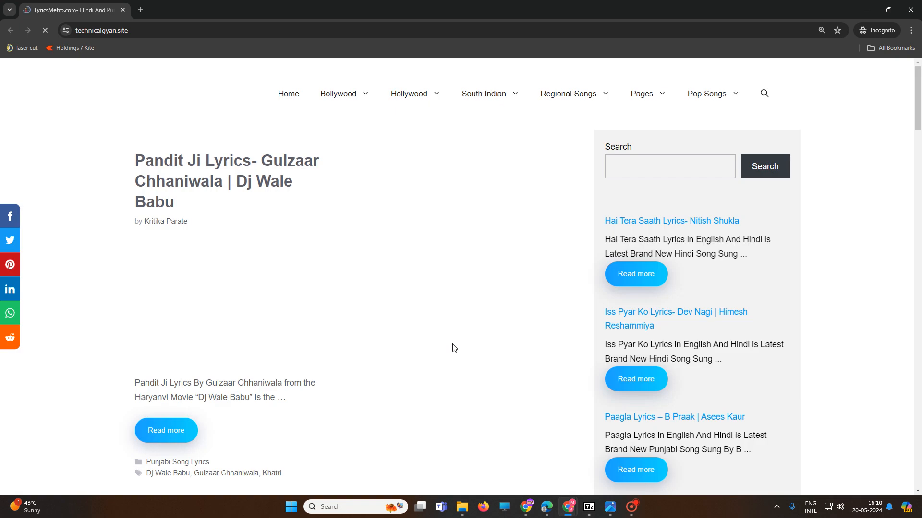
scroll(260, 365, "down", 1)
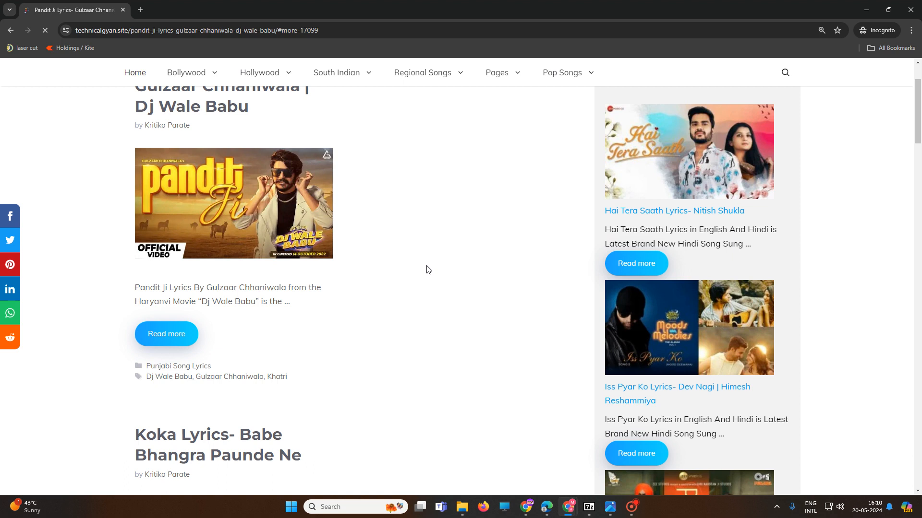
scroll(461, 332, "down", 15)
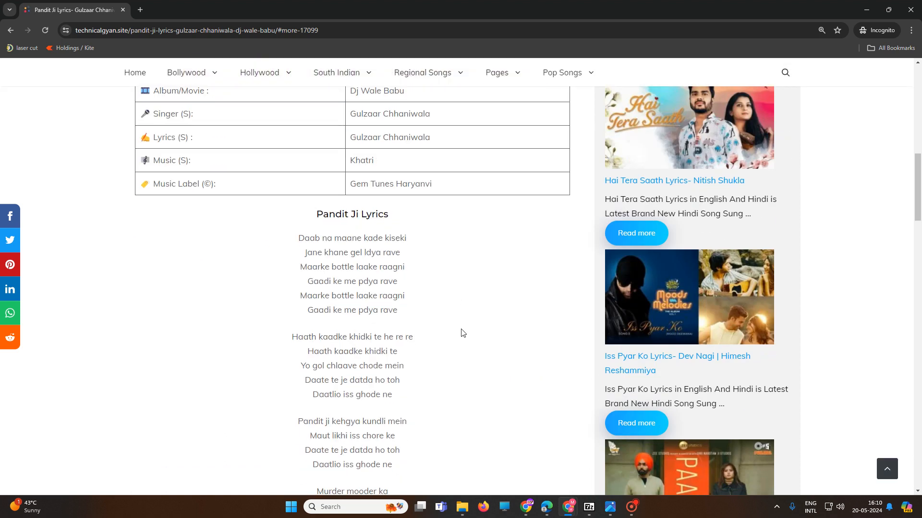
scroll(462, 331, "down", 18)
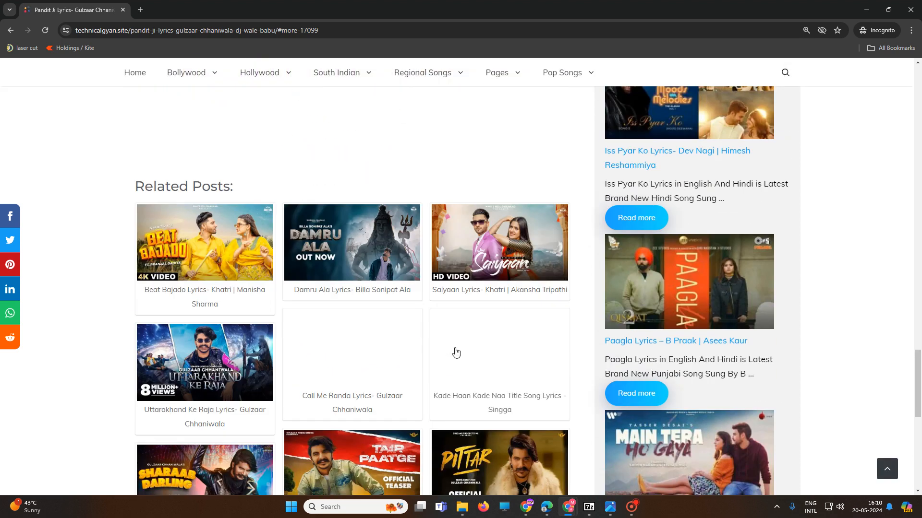
scroll(456, 353, "down", 3)
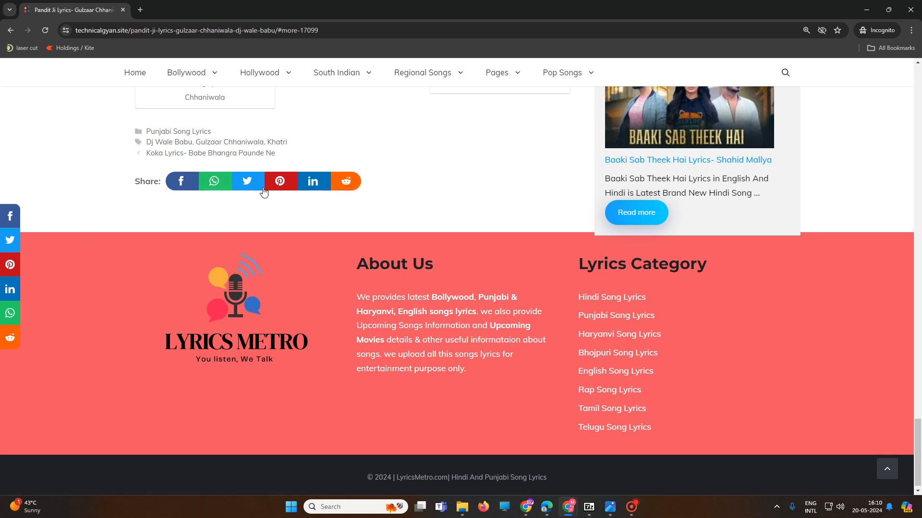
Step: Review the Pandit Ji Lyrics post's music video, related posts and share buttons, and close the incognito window
scroll(275, 266, "up", 10)
scroll(309, 323, "up", 10)
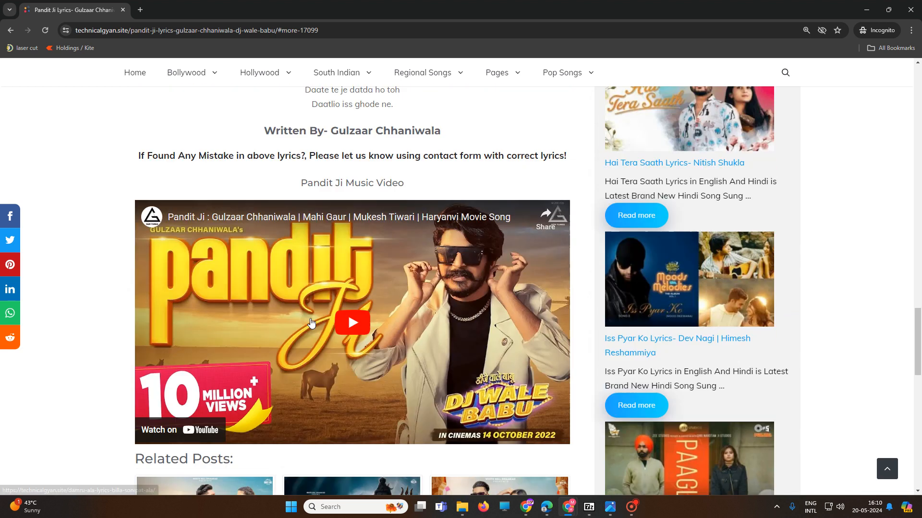
scroll(310, 323, "down", 7)
scroll(311, 322, "down", 8)
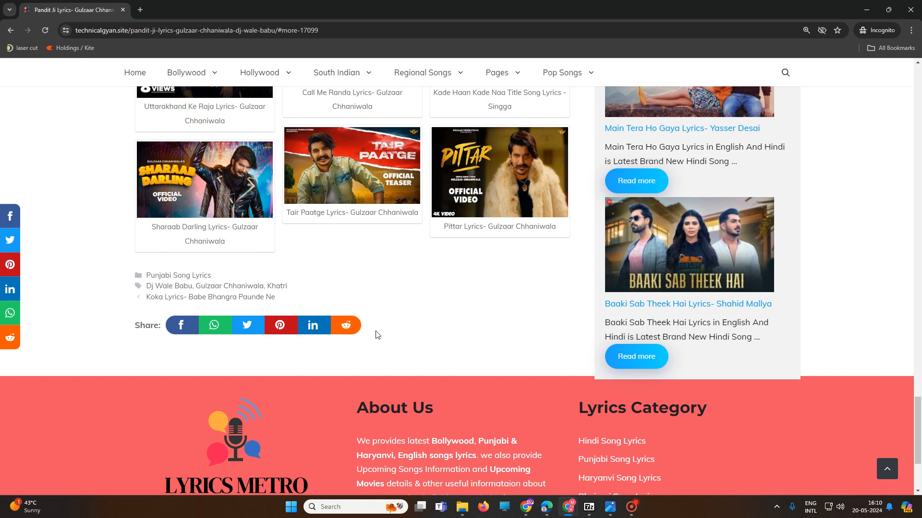
scroll(288, 253, "up", 9)
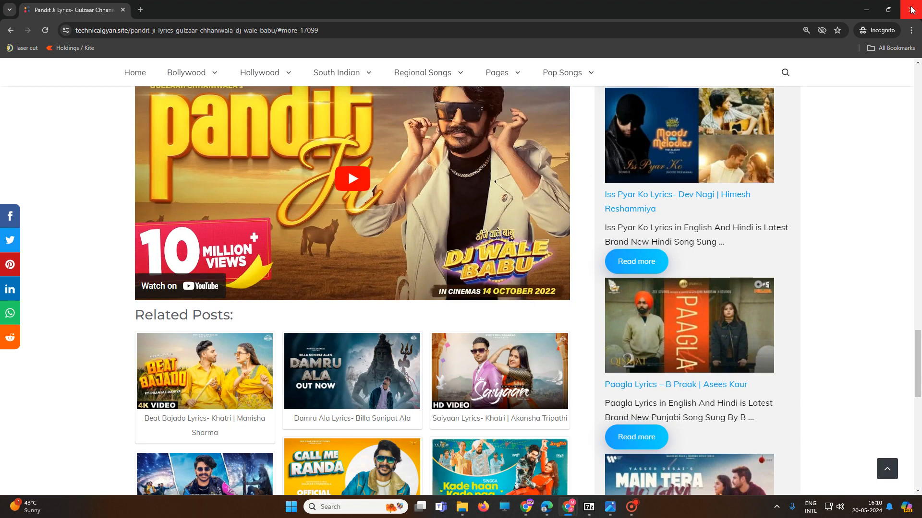
left_click(910, 10)
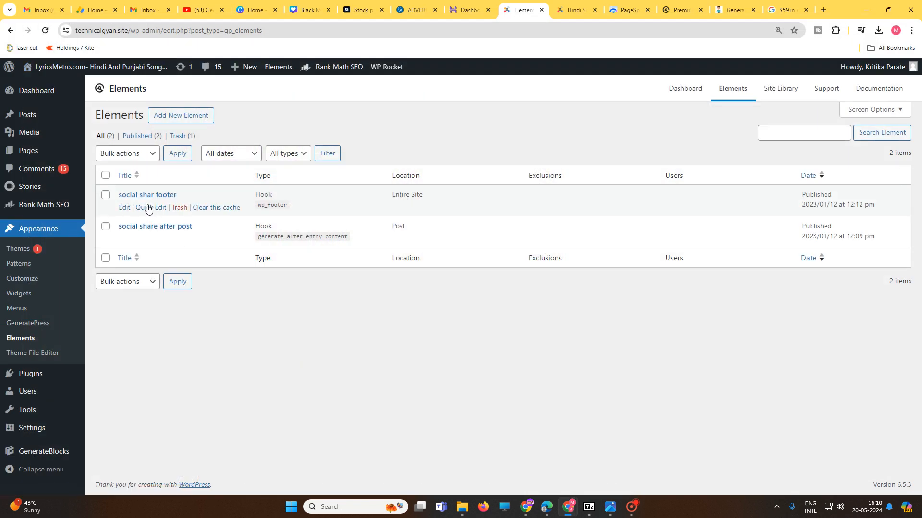
Step: Open the social shar footer hook for editing and examine its PHP code and hook settings
left_click(124, 208)
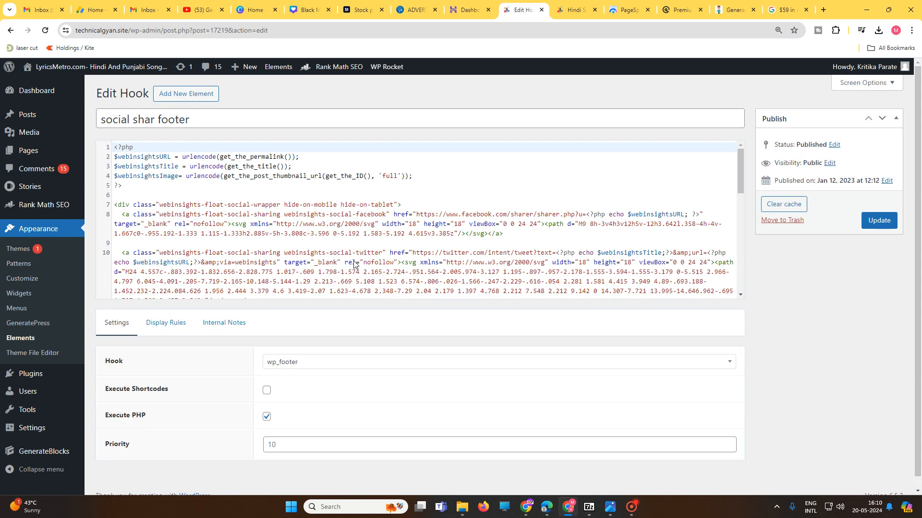
scroll(420, 219, "down", 10)
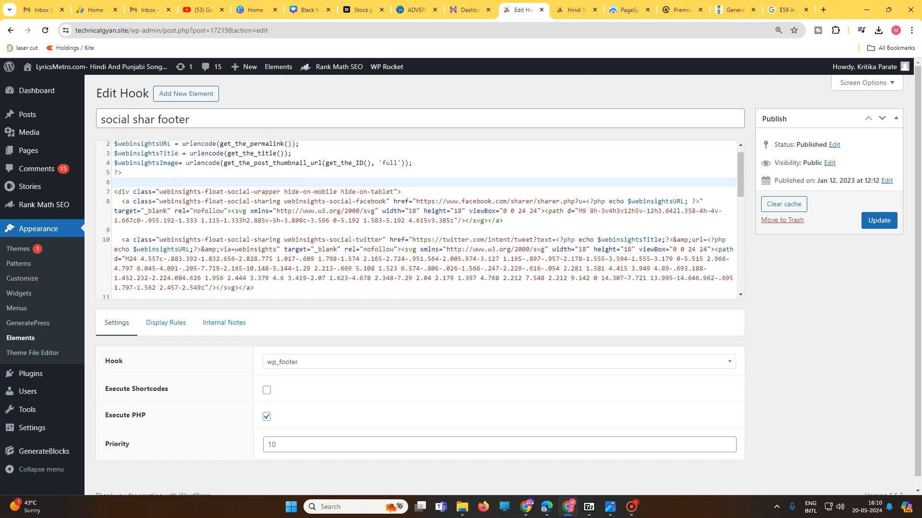
scroll(420, 219, "up", 10)
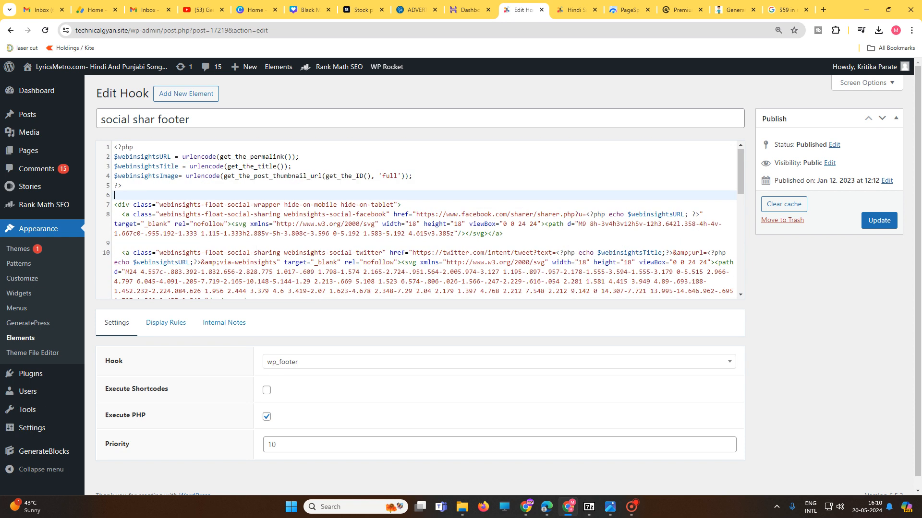
left_click_drag(114, 147, 552, 283)
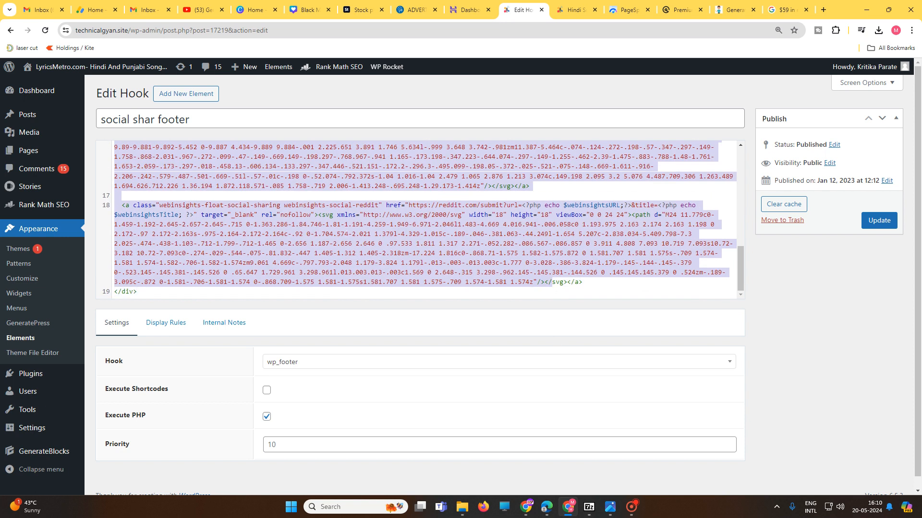
left_click(292, 225)
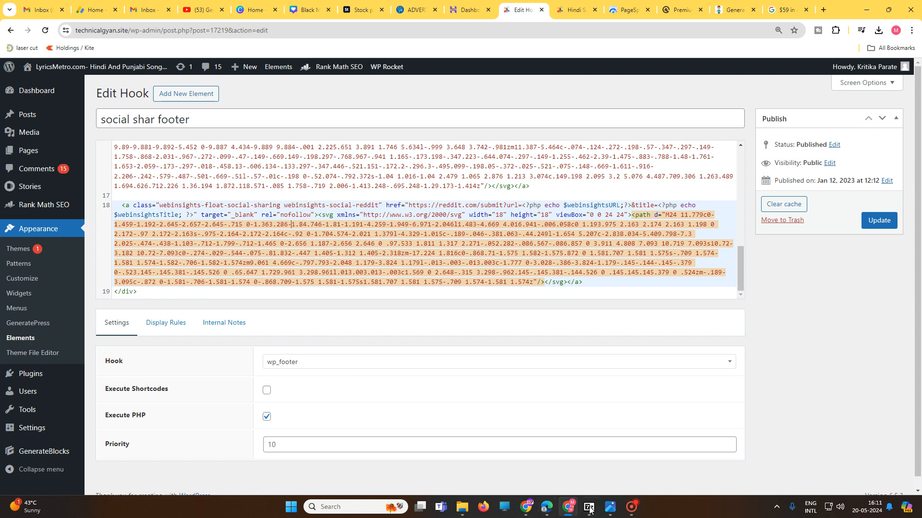
left_click(632, 507)
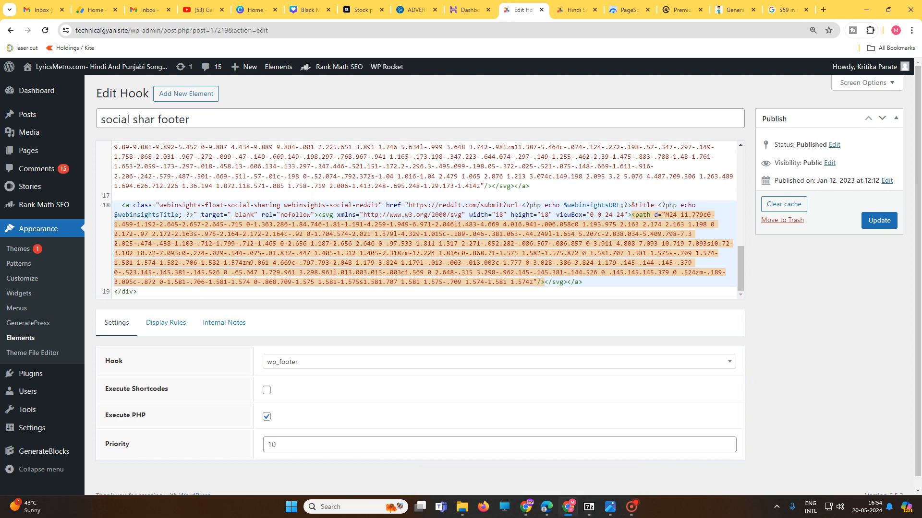
scroll(417, 214, "down", 2)
scroll(417, 214, "up", 8)
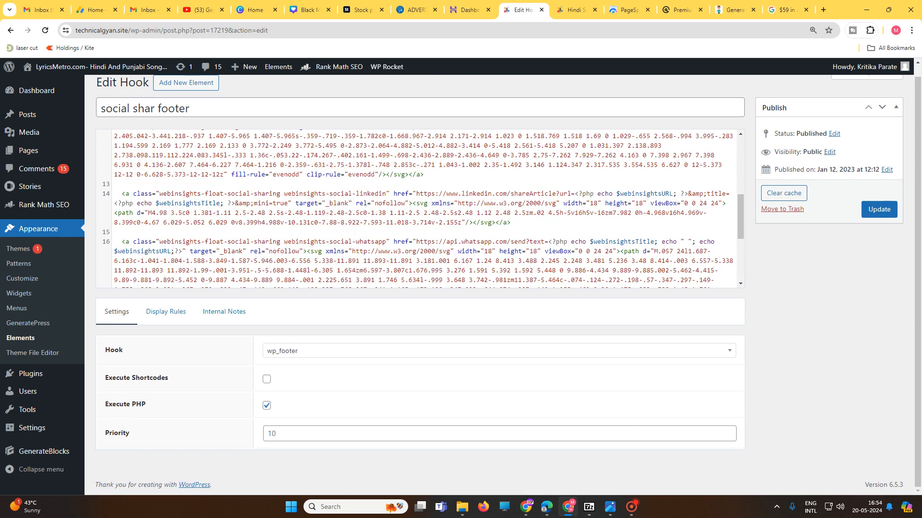
Step: From the Elements list, start a new Hook element titled rtthtr and open its choice of hook locations
left_click(29, 338)
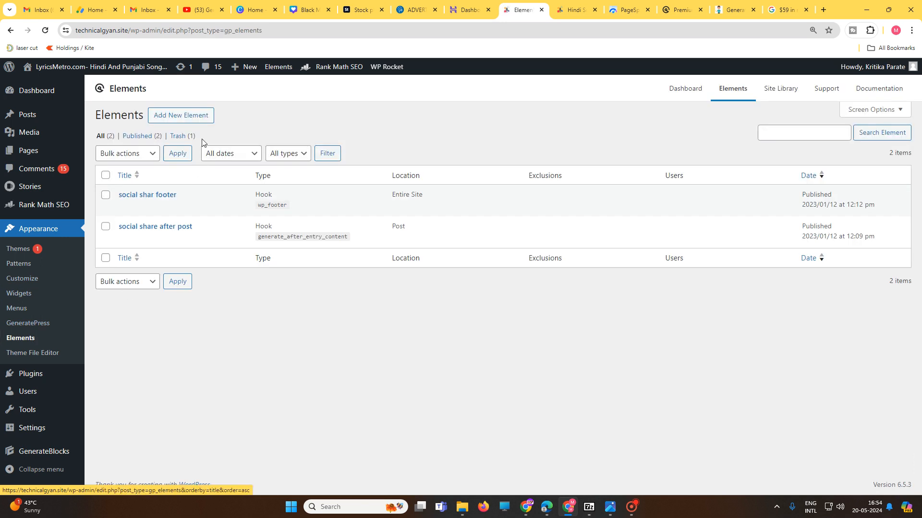
left_click(182, 116)
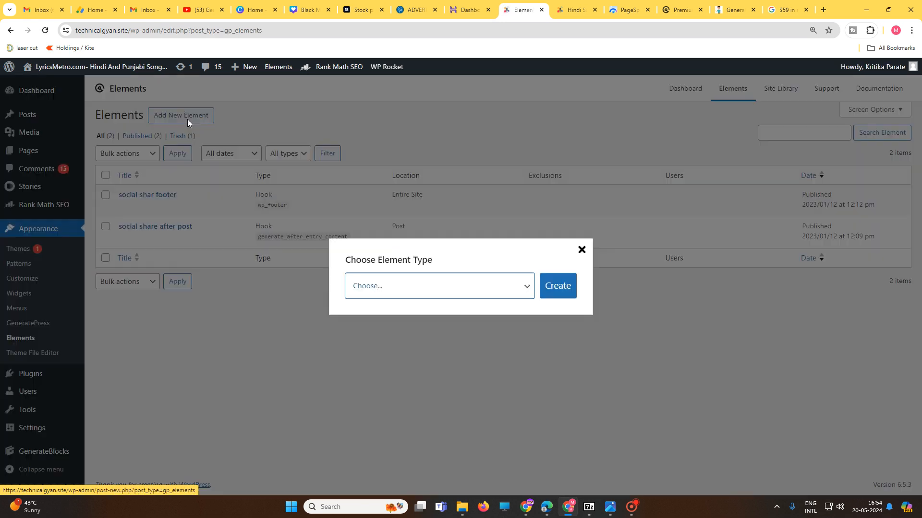
left_click(397, 290)
left_click(377, 325)
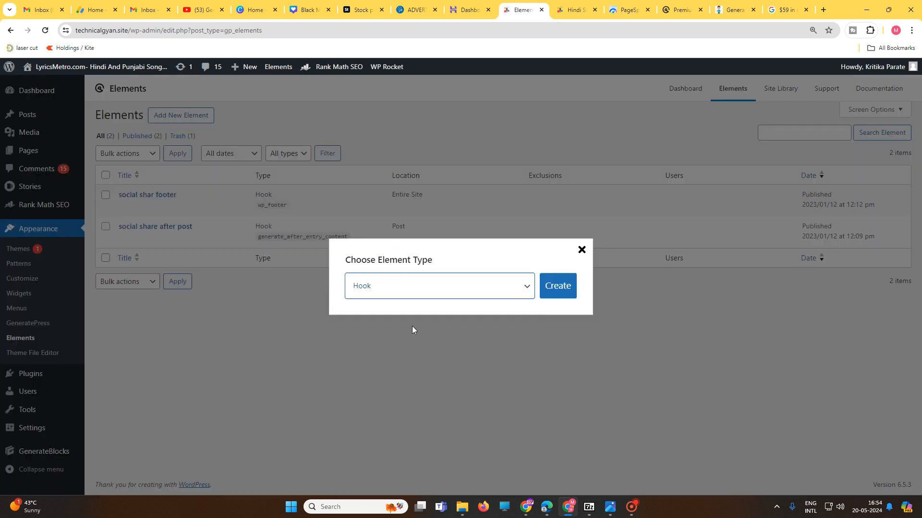
left_click(562, 289)
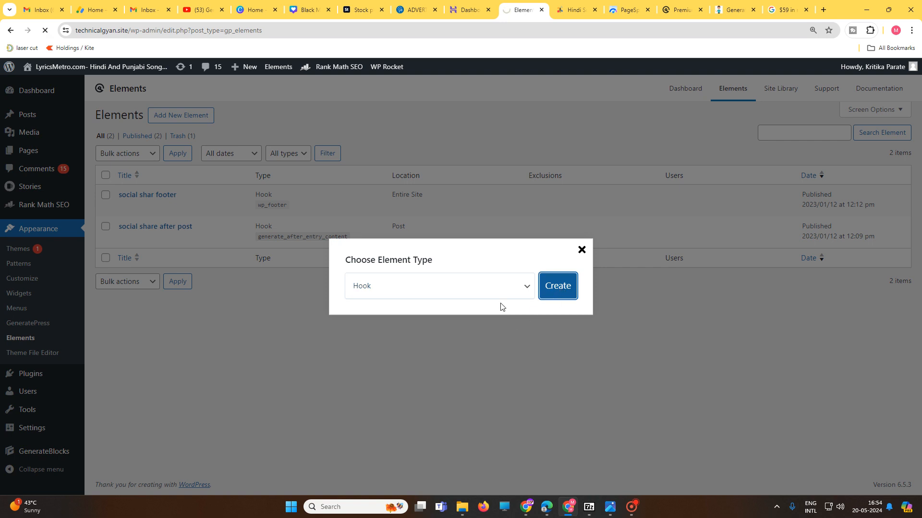
type("rtthtr")
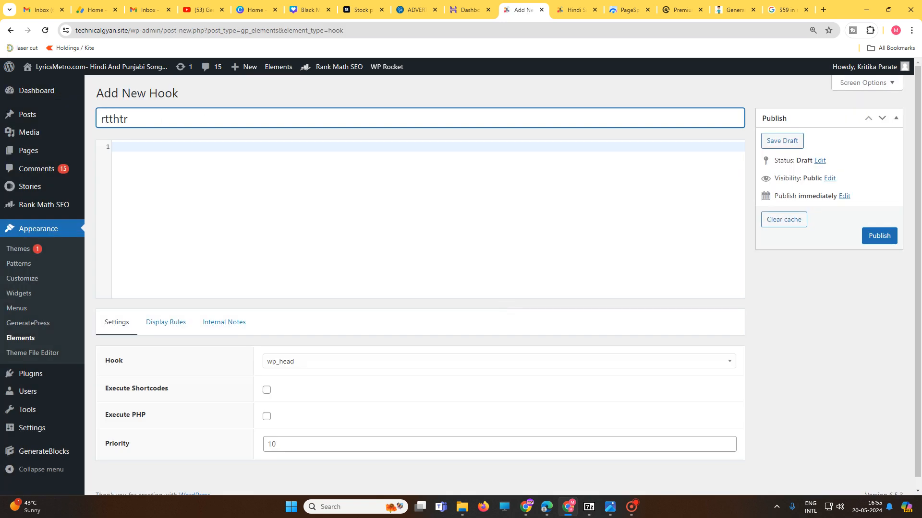
left_click(114, 146)
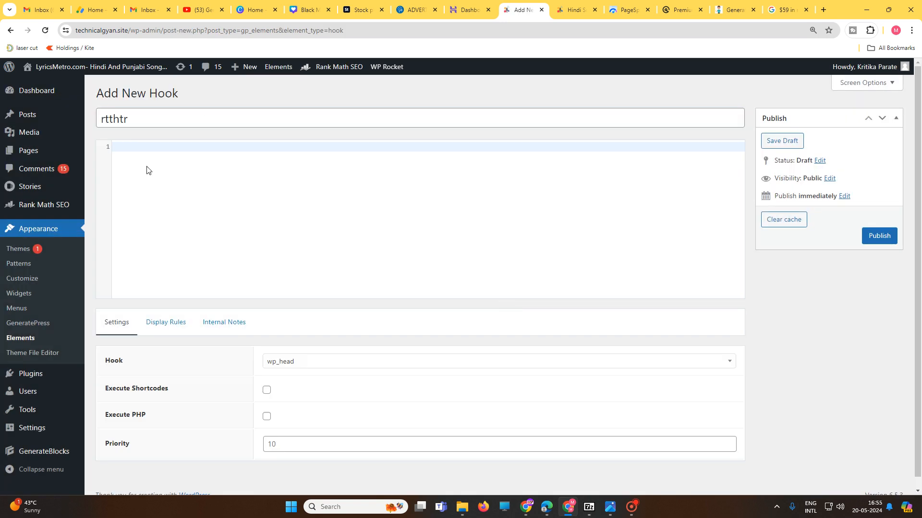
left_click(334, 363)
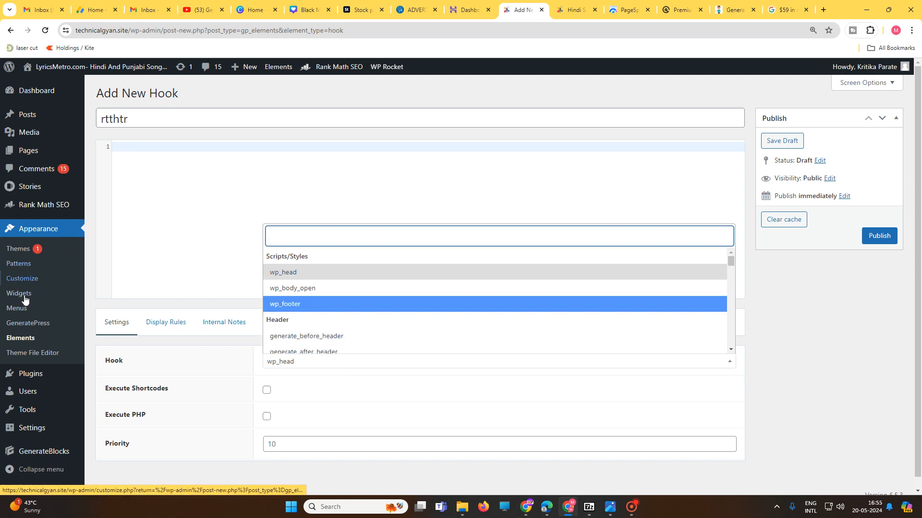
Step: Return to the Elements list and examine the hook locations of the two social share elements
left_click(22, 338)
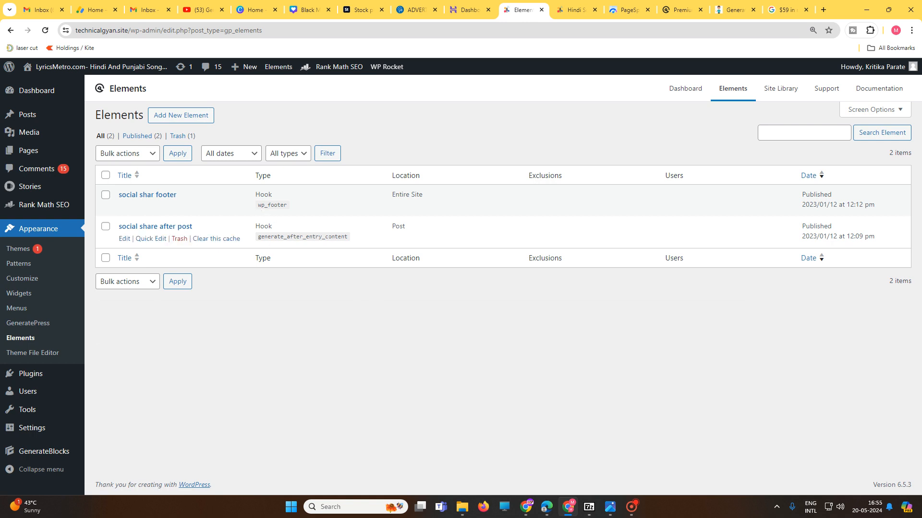
left_click_drag(350, 238, 258, 240)
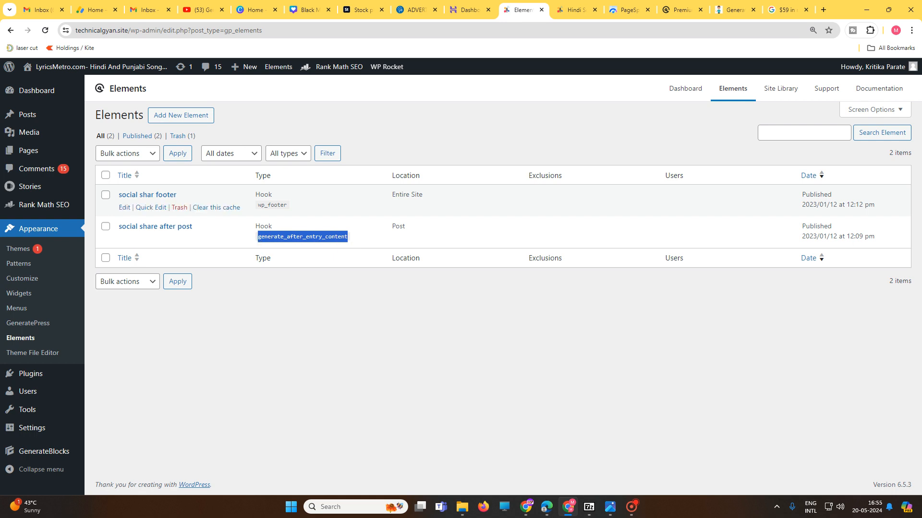
left_click_drag(258, 206, 296, 206)
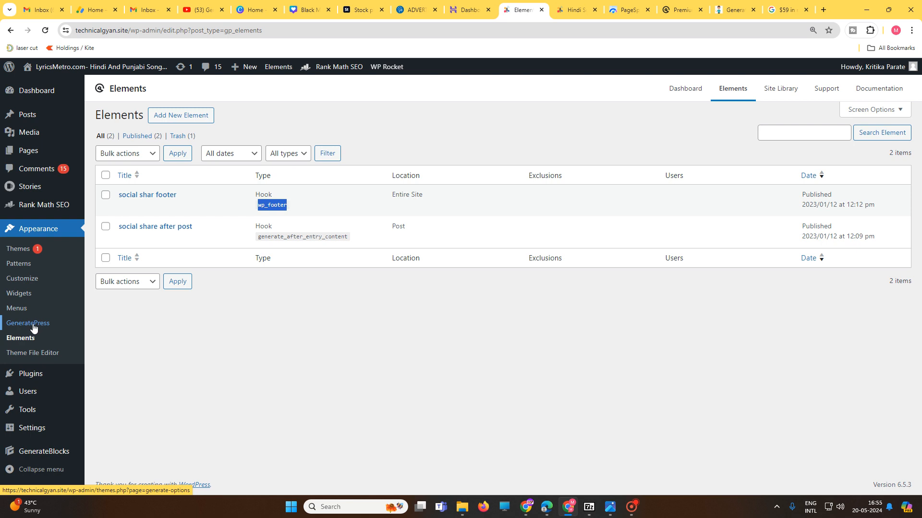
Step: Open the live site in an incognito window and examine the floating share bar on the home page and the English song lyrics category
mouse_move(79, 82)
right_click(47, 90)
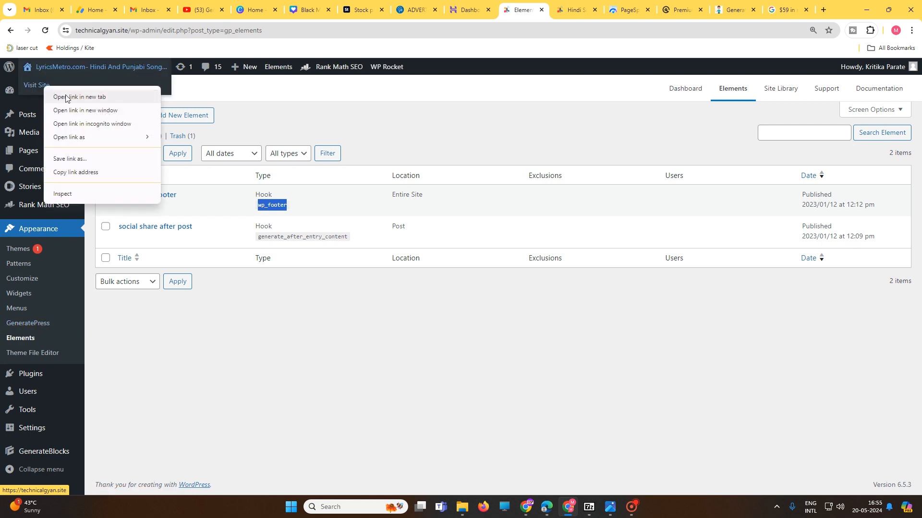
left_click(88, 122)
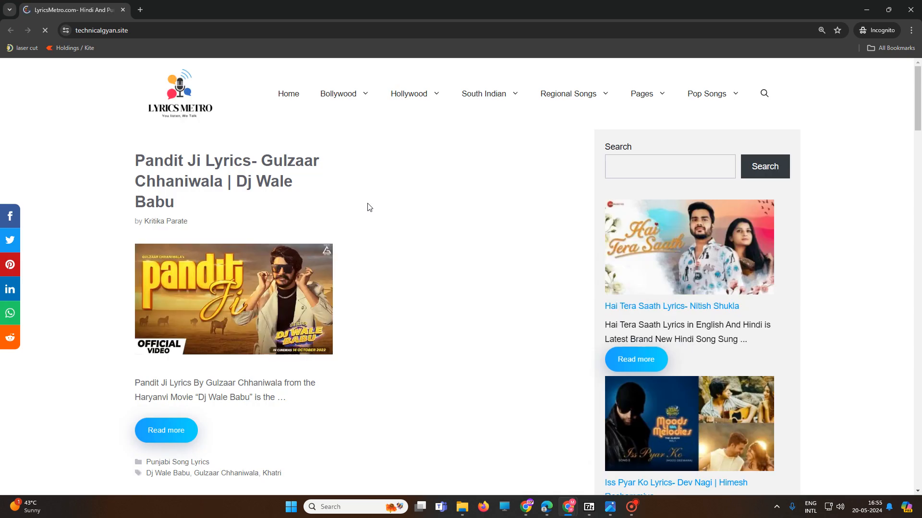
scroll(498, 261, "down", 10)
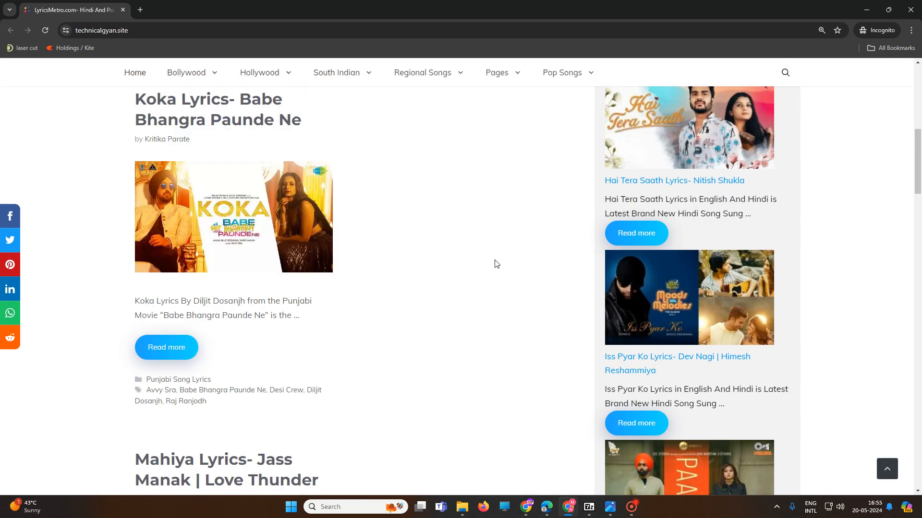
scroll(496, 263, "down", 4)
scroll(494, 264, "up", 14)
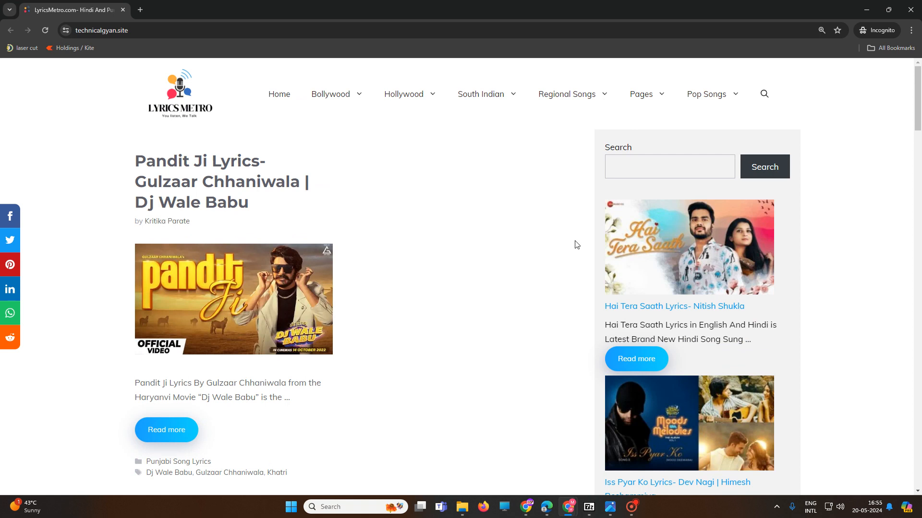
mouse_move(395, 102)
left_click(400, 120)
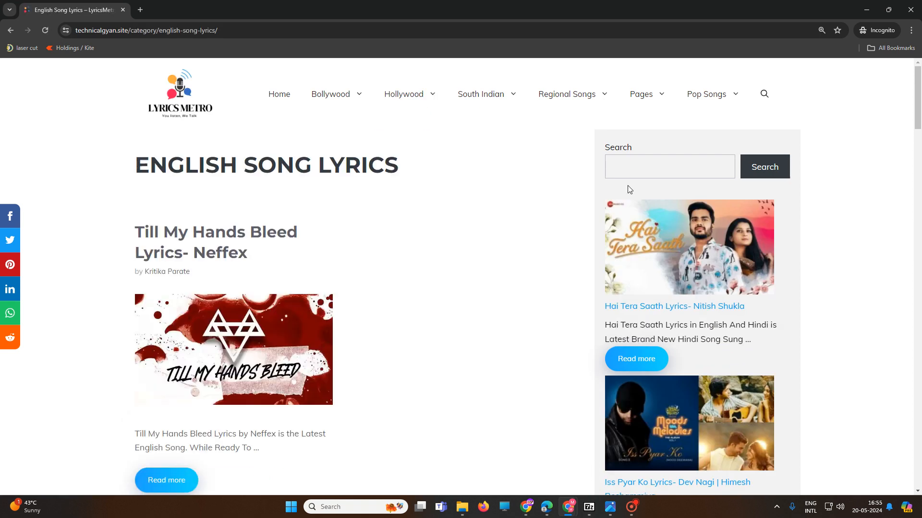
left_click(867, 9)
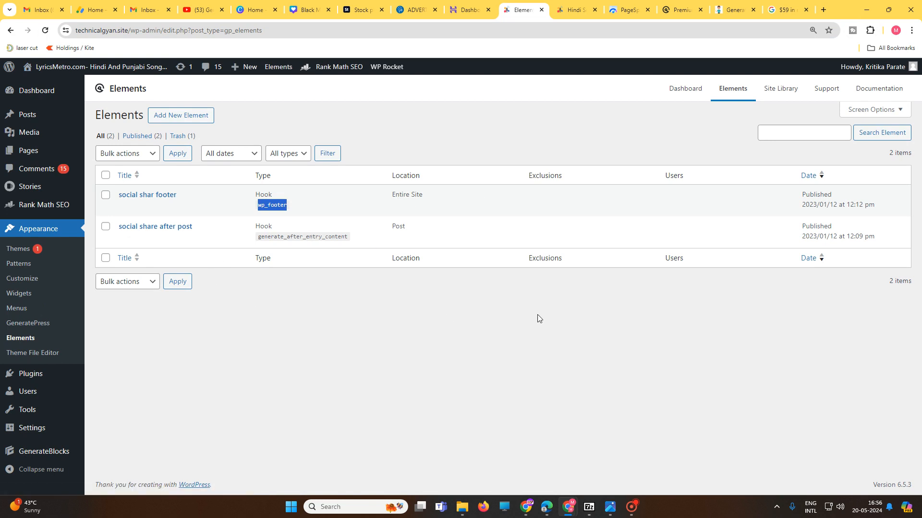
Step: Switch to the Instamojo product page for GeneratePress Premium Theme v3.4 and examine its title, description and contact details
left_click(734, 9)
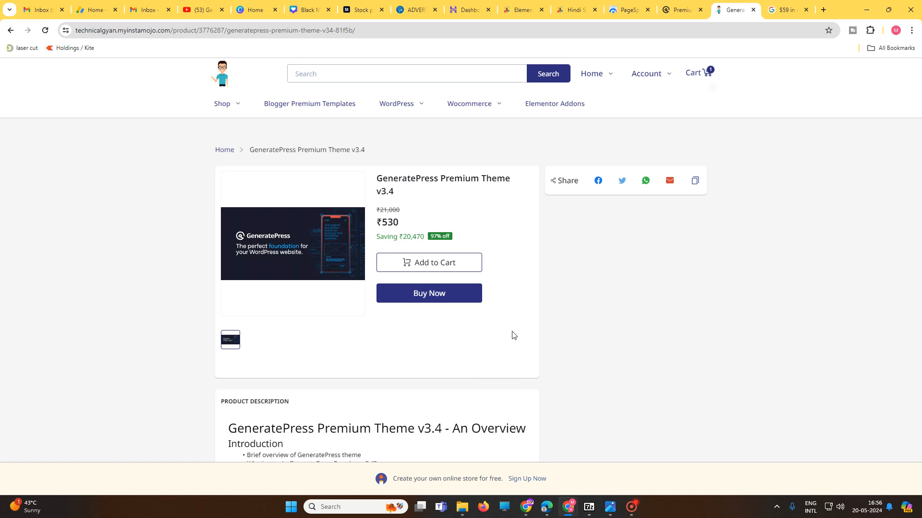
scroll(481, 360, "down", 10)
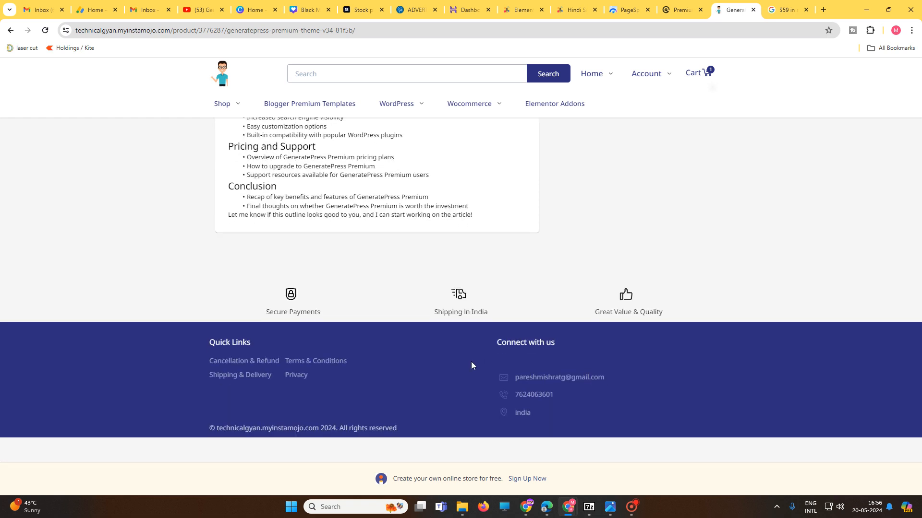
left_click_drag(559, 395, 521, 396)
left_click_drag(556, 396, 517, 397)
scroll(523, 398, "up", 10)
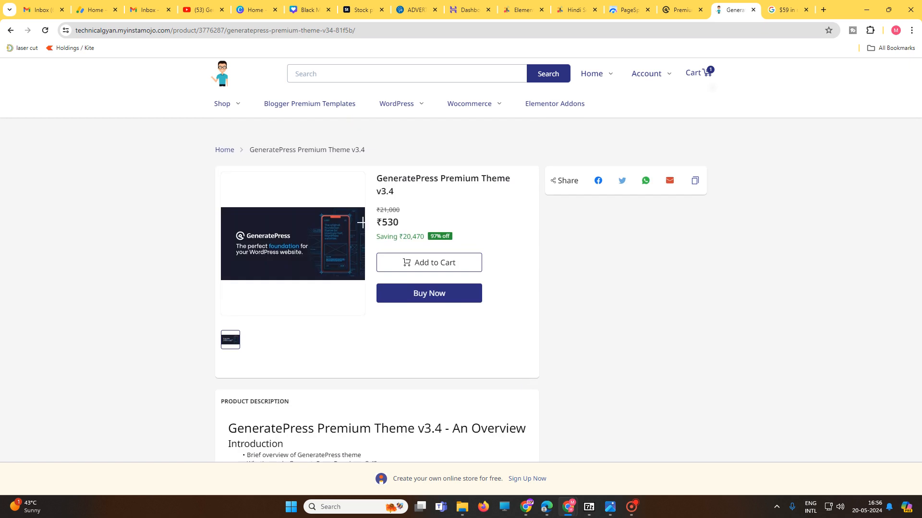
left_click_drag(394, 193, 653, 74)
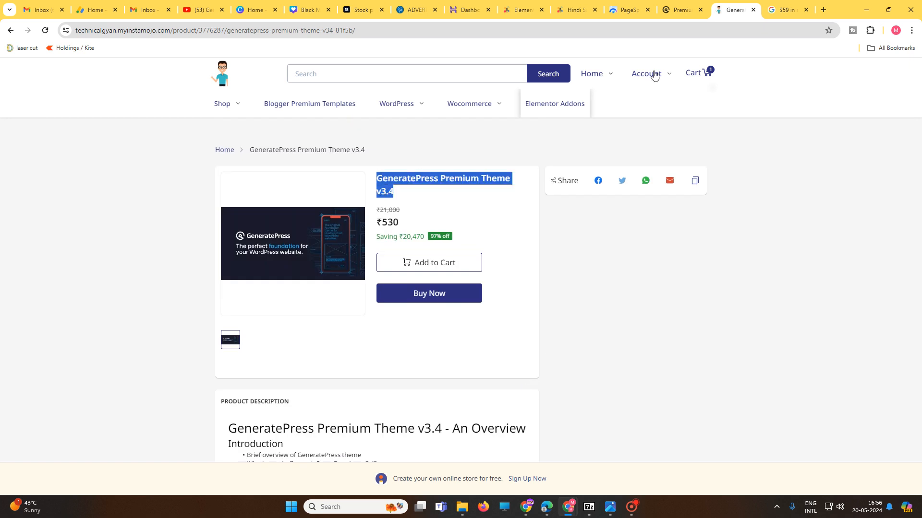
Step: Compare the official GeneratePress lifetime plan price with the Instamojo store's price for the theme
left_click(681, 9)
left_click(573, 211)
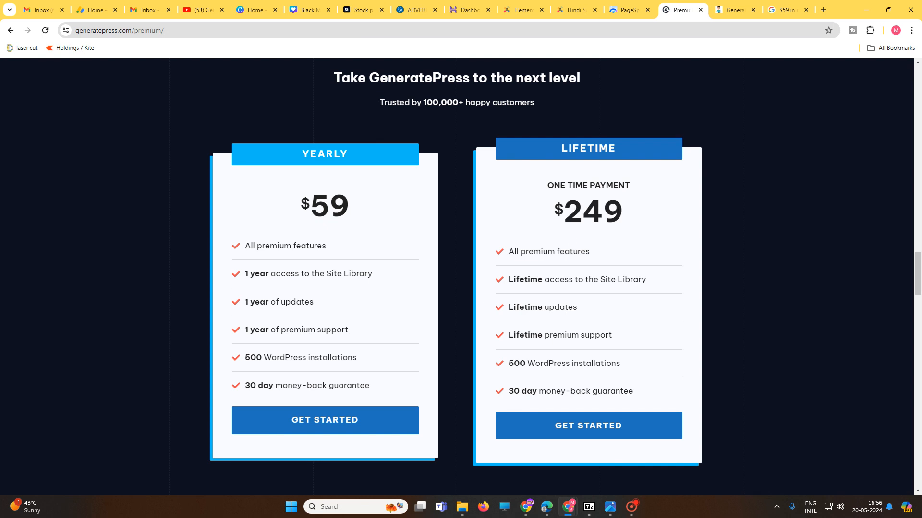
double_click(587, 210)
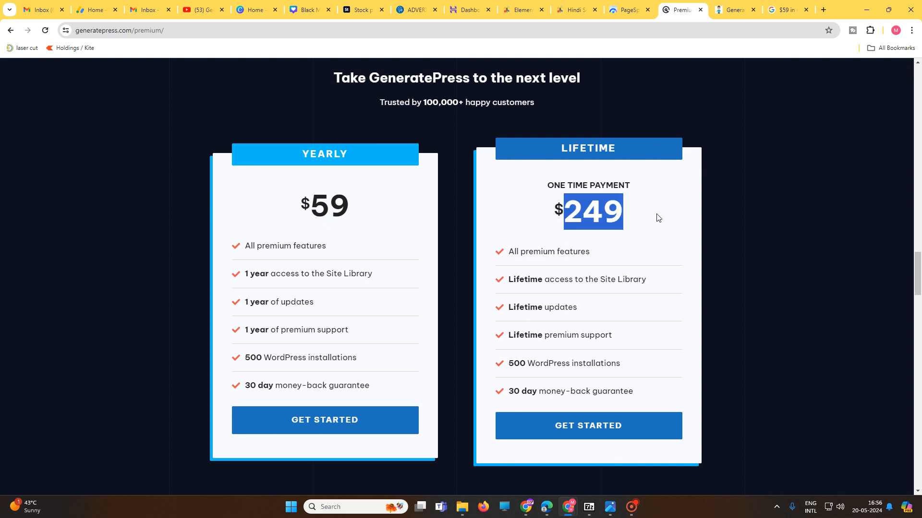
left_click(725, 5)
left_click_drag(407, 226, 374, 224)
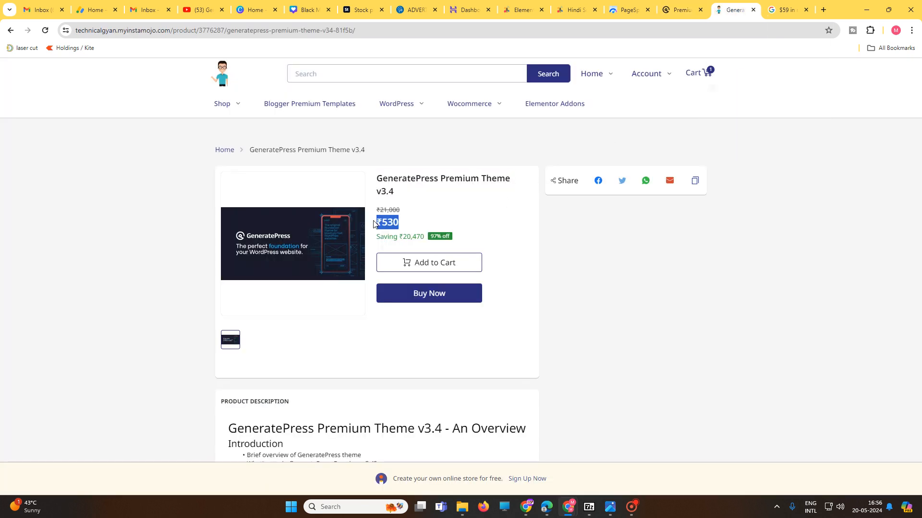
left_click(677, 5)
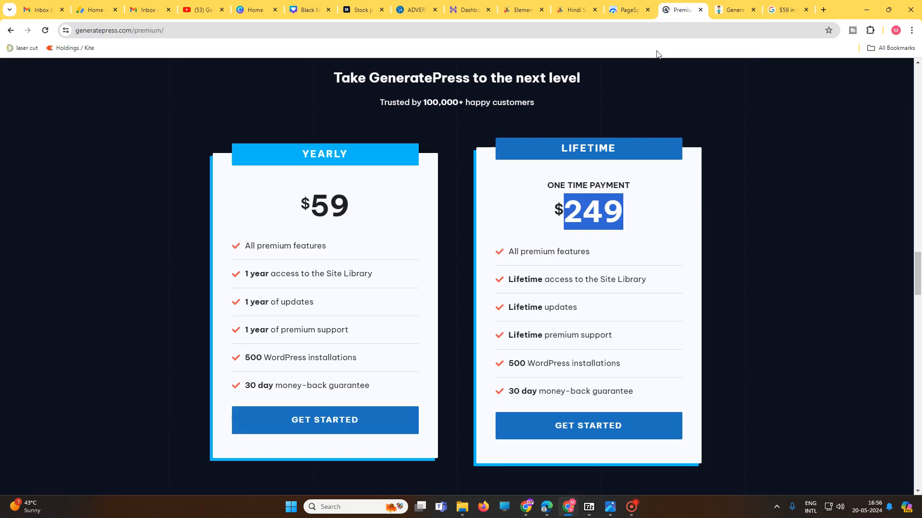
left_click(639, 228)
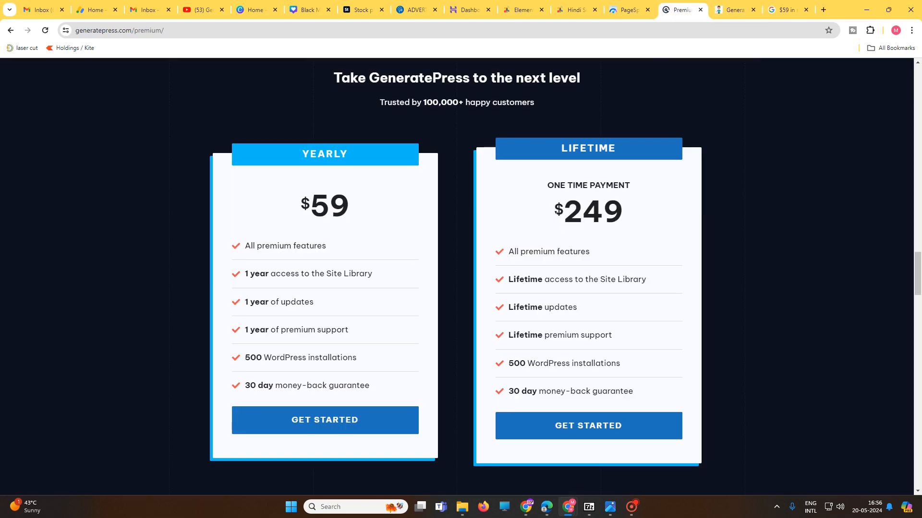
Step: Examine the official one-time lifetime price and its conversion from US dollars to Indian rupees
left_click_drag(553, 211, 631, 213)
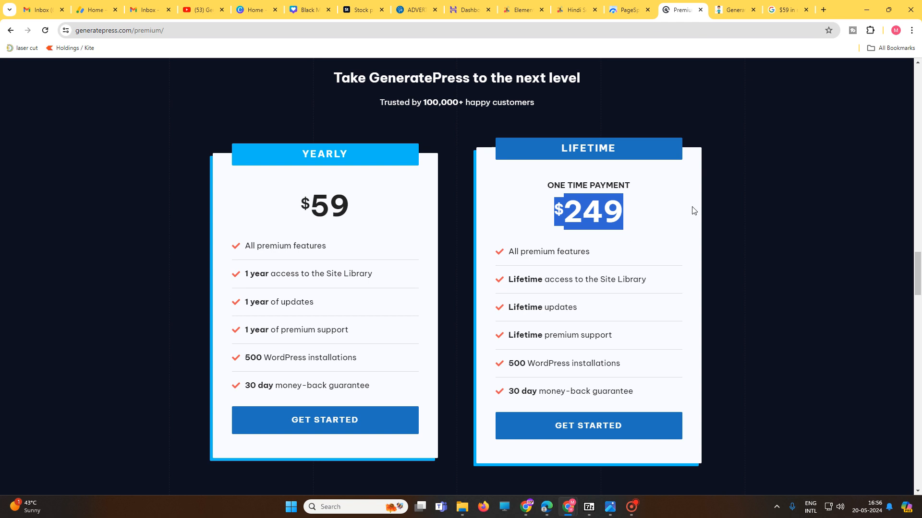
left_click(787, 10)
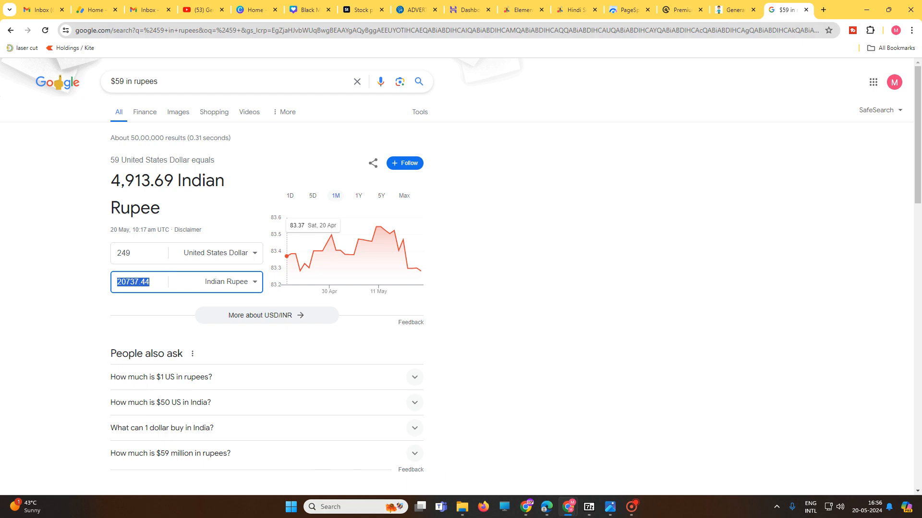
Step: Open the Windows Calculator, multiply 500 by 50 and highlight the result
left_click(353, 508)
type("cal")
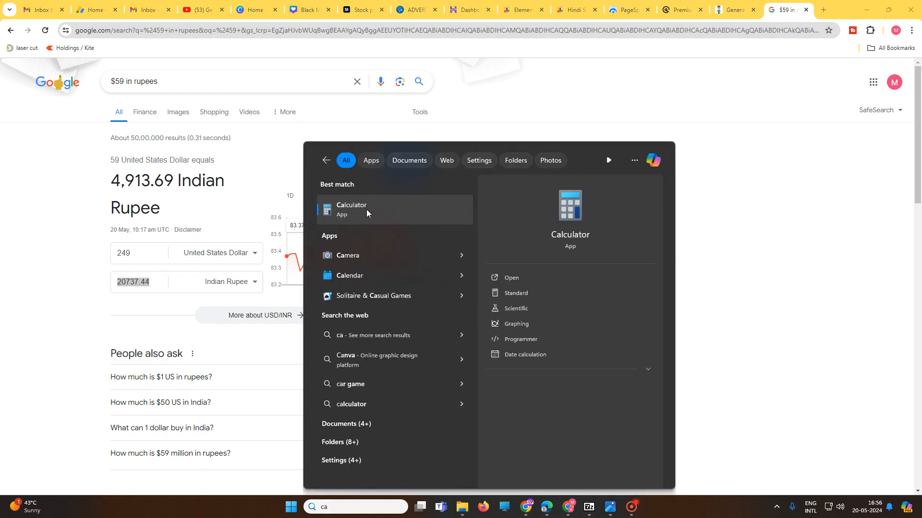
key("Return")
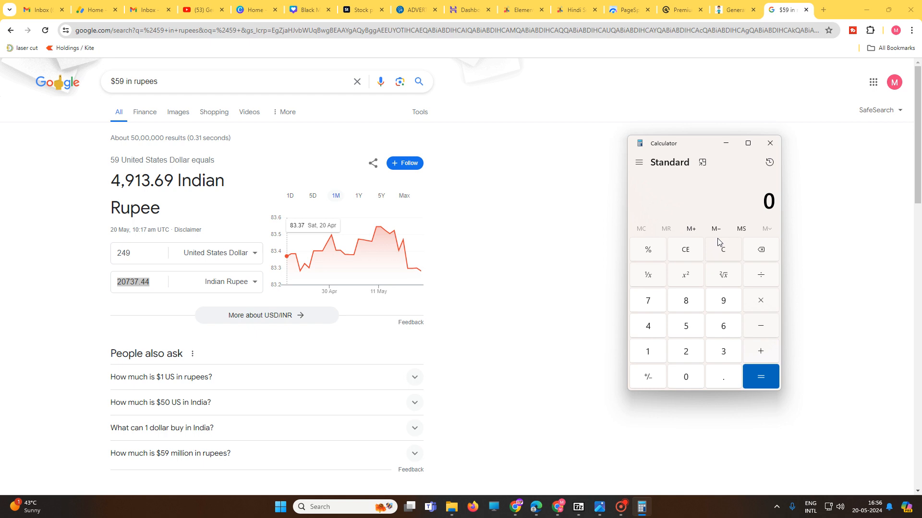
left_click(686, 331)
left_click(685, 377)
left_click(685, 376)
left_click(762, 304)
left_click(687, 328)
left_click(685, 377)
left_click(760, 376)
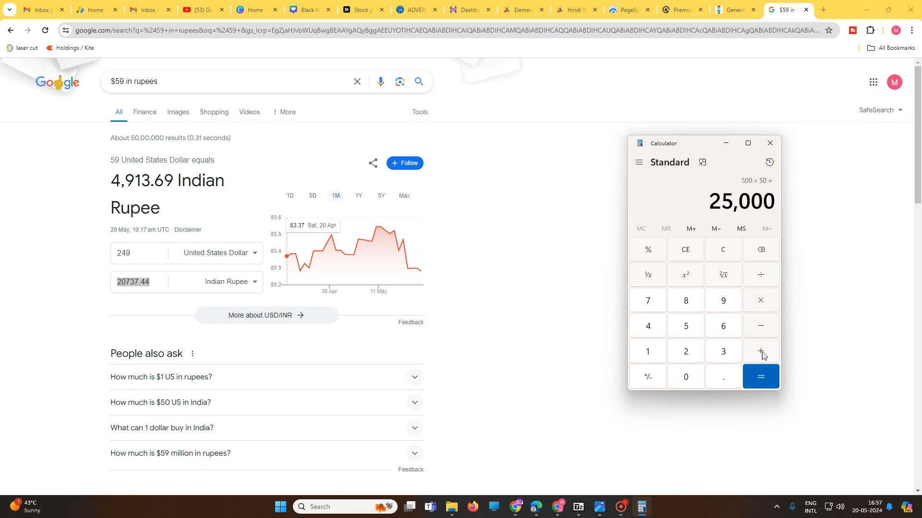
left_click_drag(710, 201, 775, 201)
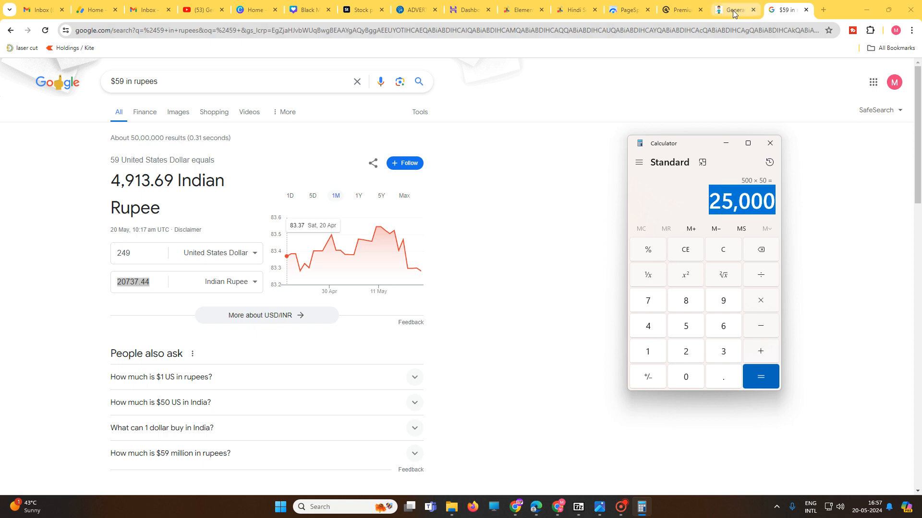
Step: Return to the GeneratePress Premium pricing page and examine the features included in the lifetime plan
left_click(685, 6)
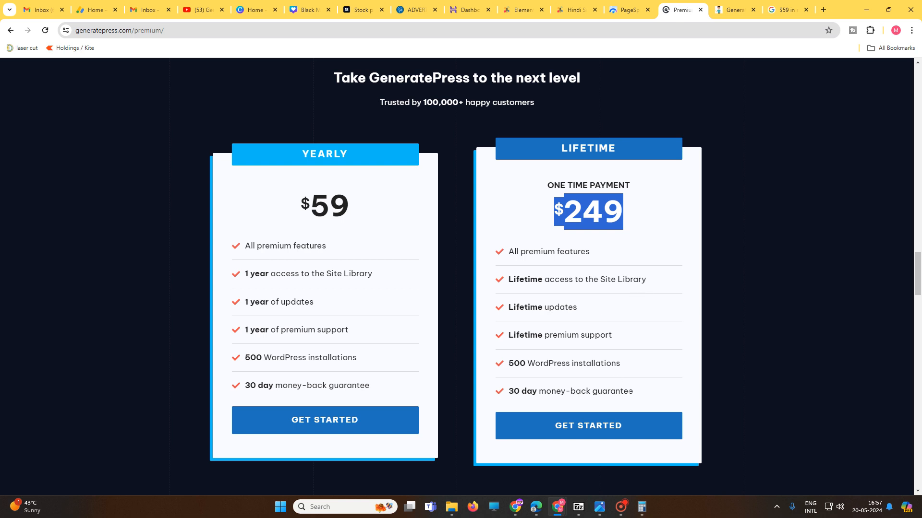
left_click_drag(633, 392, 504, 265)
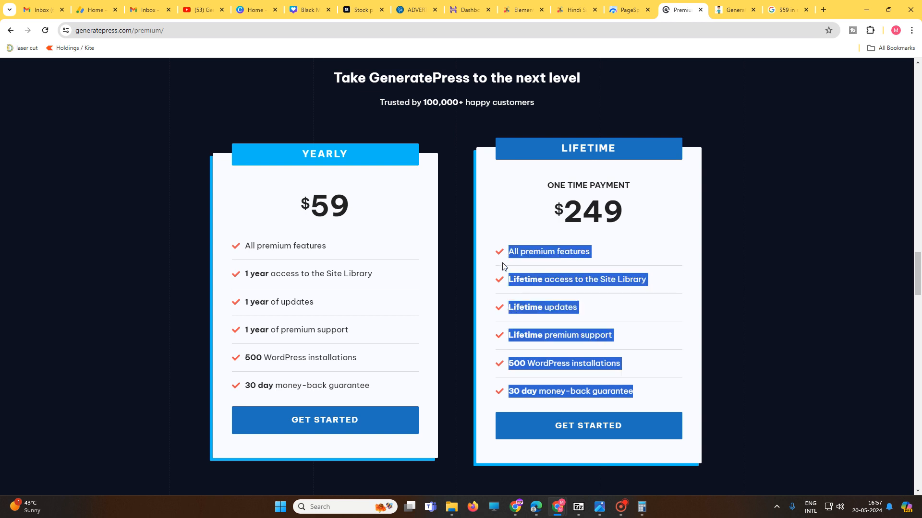
left_click(593, 307)
left_click_drag(507, 255, 663, 390)
Step: Switch back to Calculator and multiply 50 by 10
left_click(643, 513)
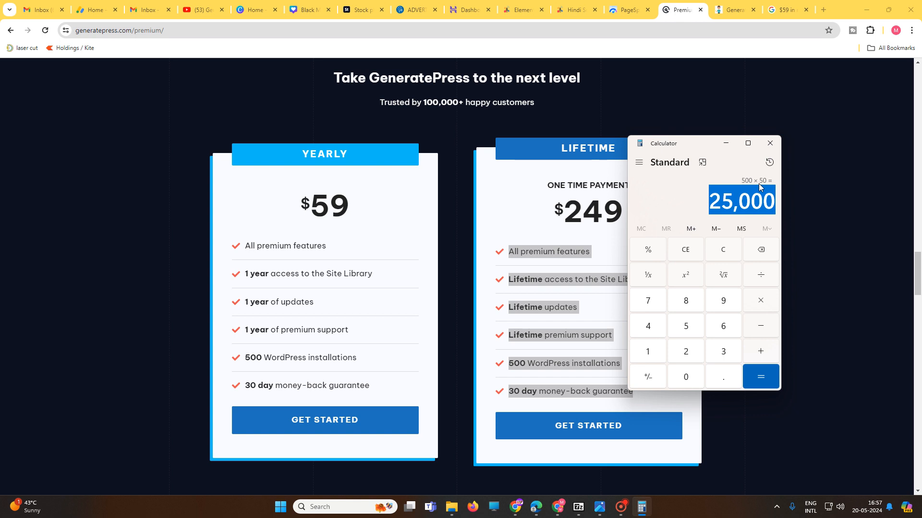
left_click(711, 204)
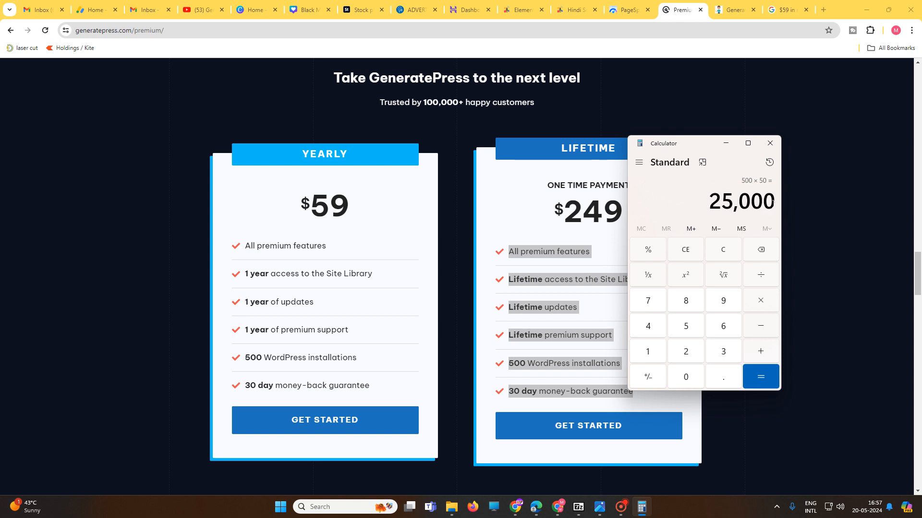
left_click_drag(772, 201, 706, 204)
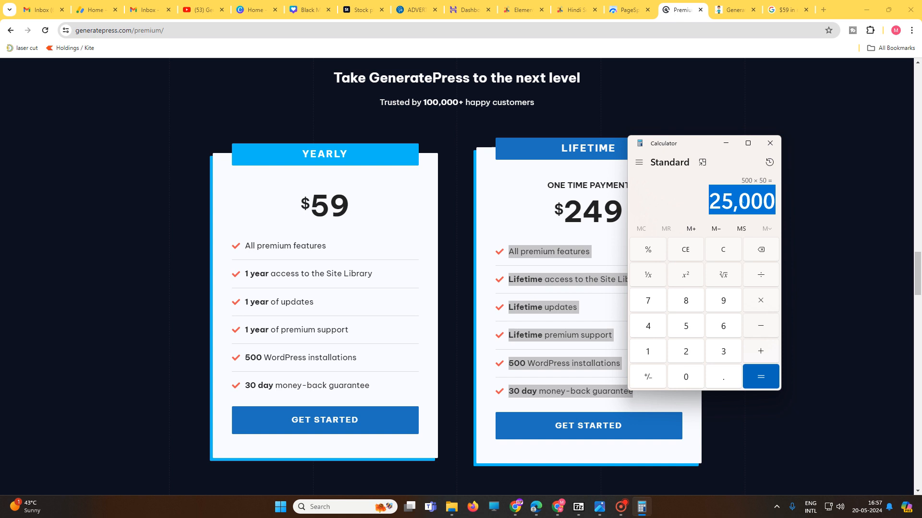
left_click(686, 335)
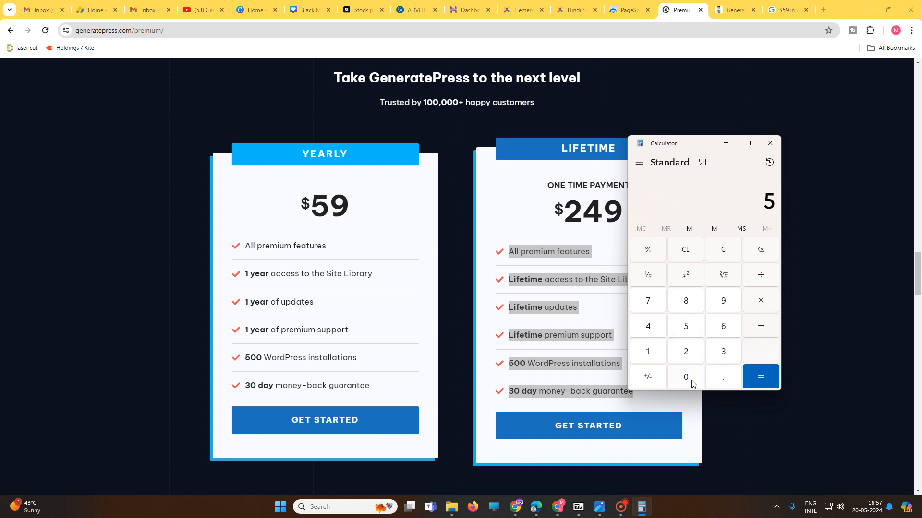
left_click(692, 384)
left_click(758, 310)
left_click(651, 353)
left_click(696, 378)
left_click(762, 384)
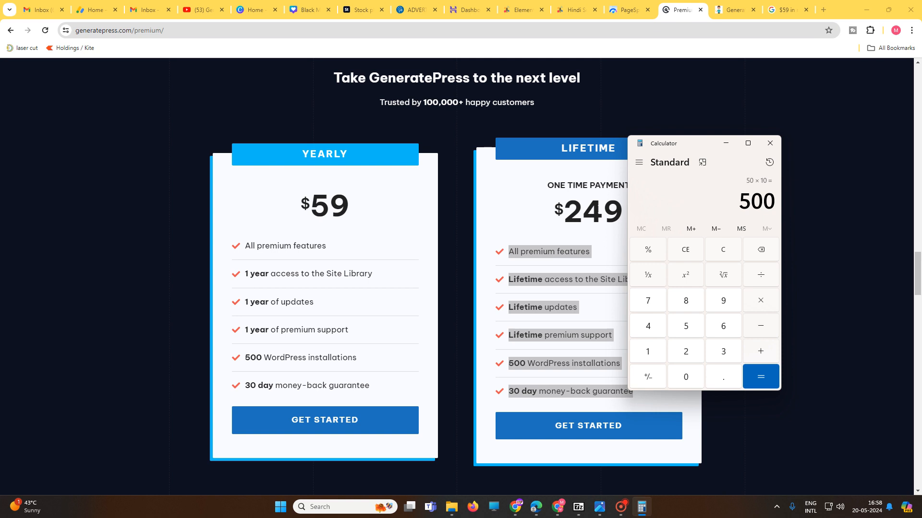
Step: Return to the GeneratePress pricing page and examine the lifetime plan's one-time payment label and price
left_click(551, 197)
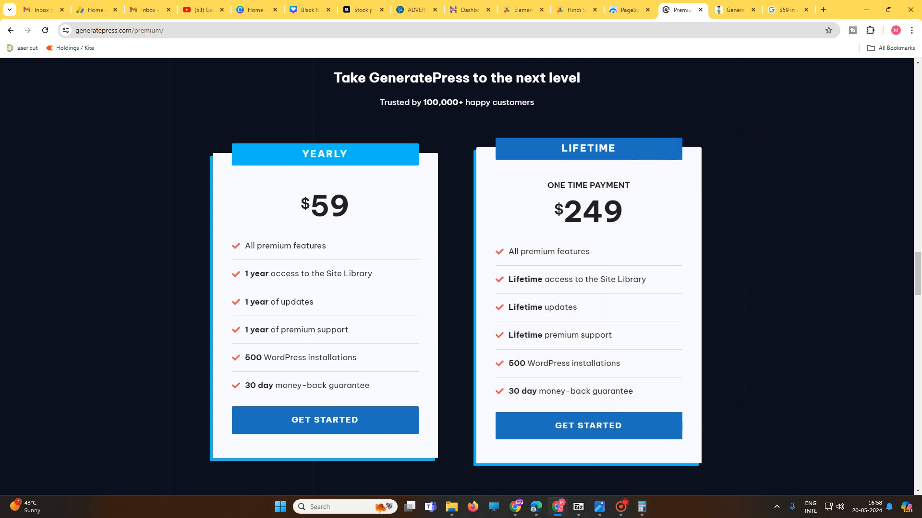
mouse_move(547, 185)
left_mouse_down()
mouse_move(631, 186)
mouse_move(541, 185)
left_mouse_up()
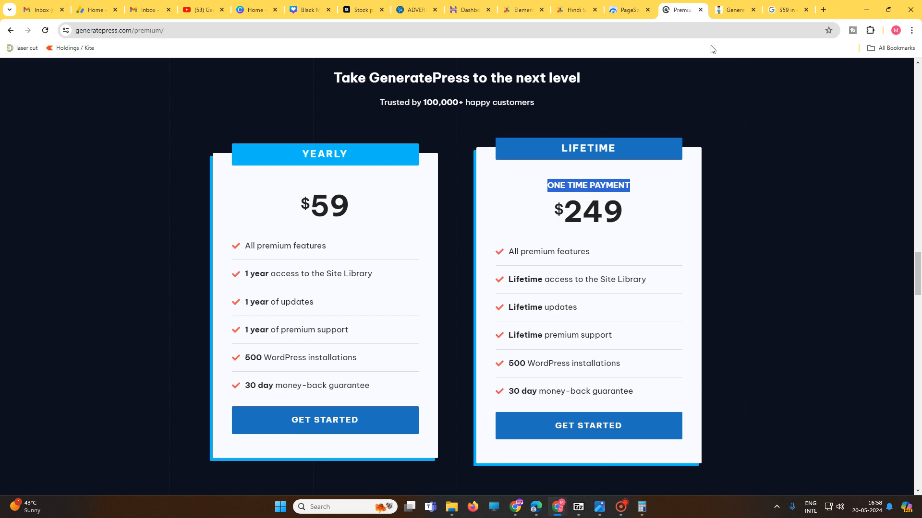
left_click_drag(553, 214, 630, 215)
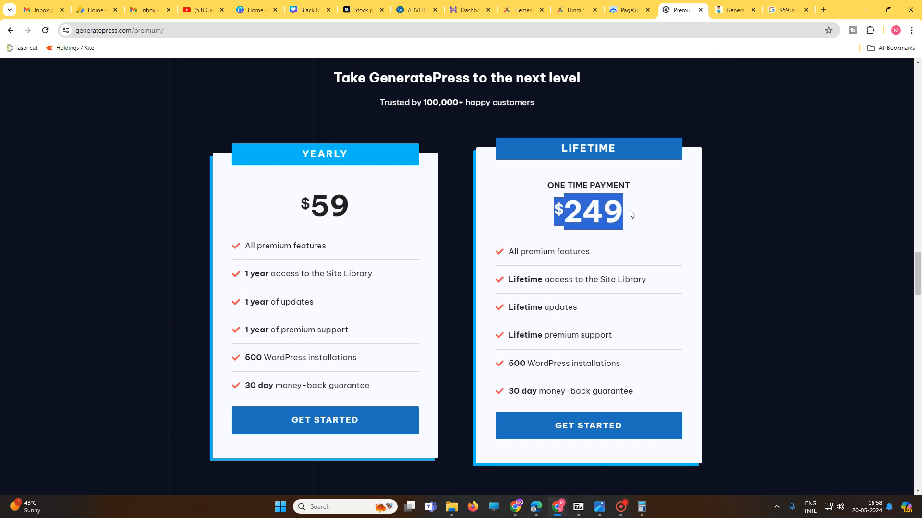
left_click_drag(550, 212, 653, 211)
Step: Examine the yearly plan's price, premium features, updates and support terms, and compare its price with the lifetime plan's
left_click_drag(360, 208, 282, 213)
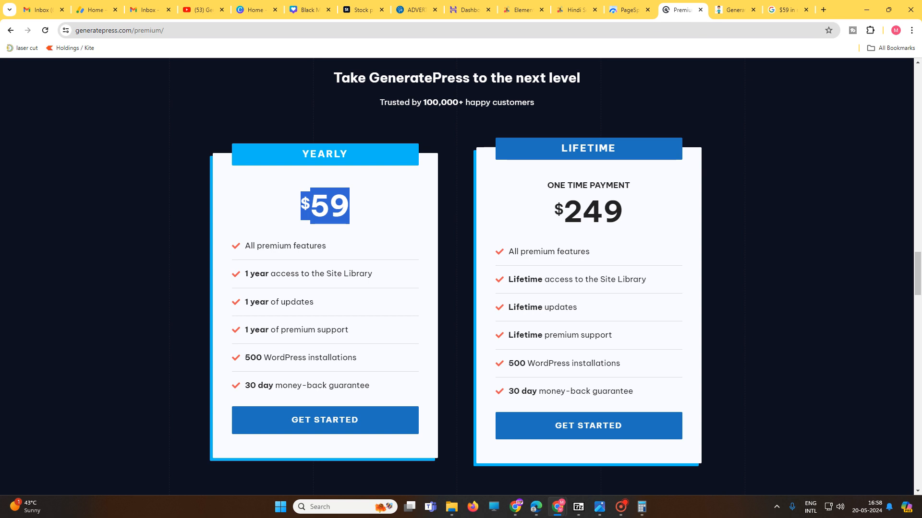
left_click_drag(326, 274, 378, 277)
left_click(378, 279)
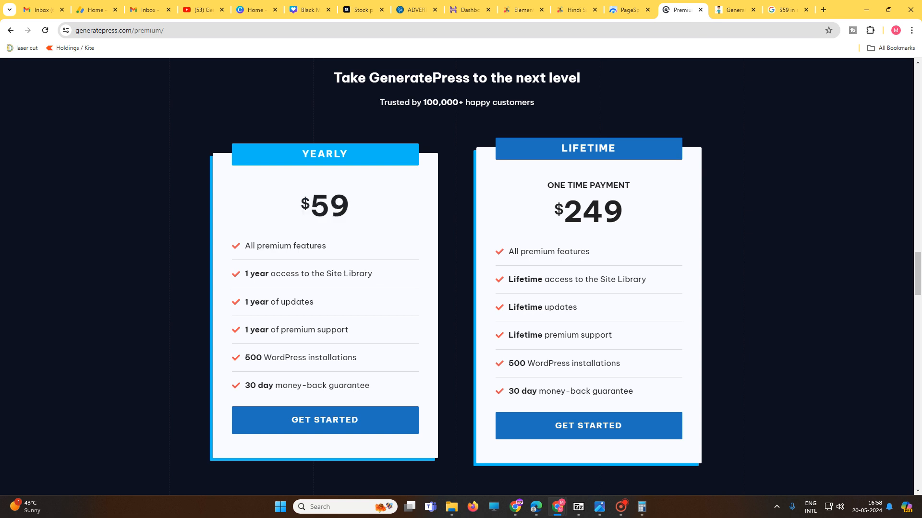
left_click_drag(253, 246, 338, 251)
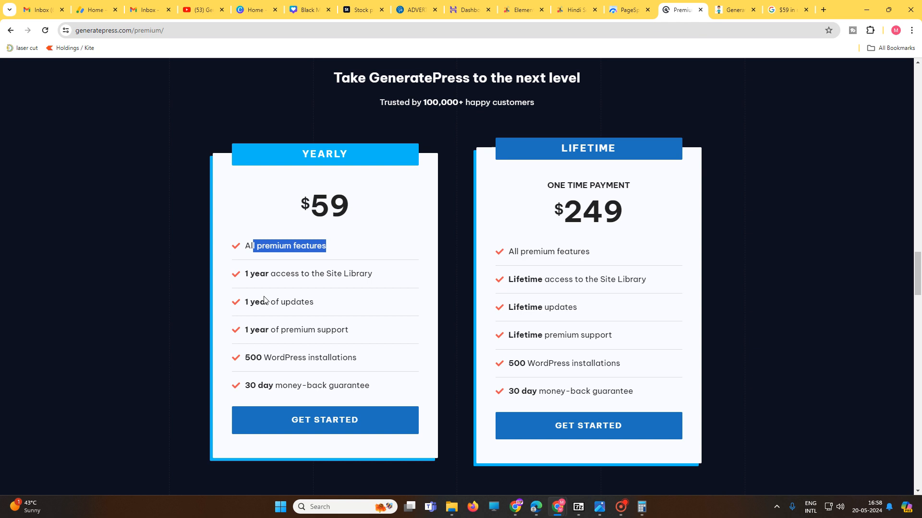
left_click_drag(260, 302, 328, 306)
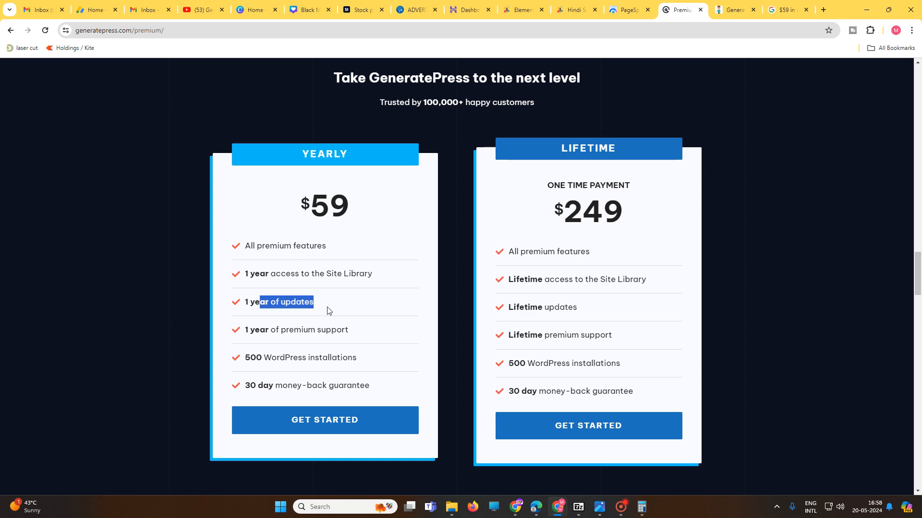
left_click_drag(276, 330, 359, 333)
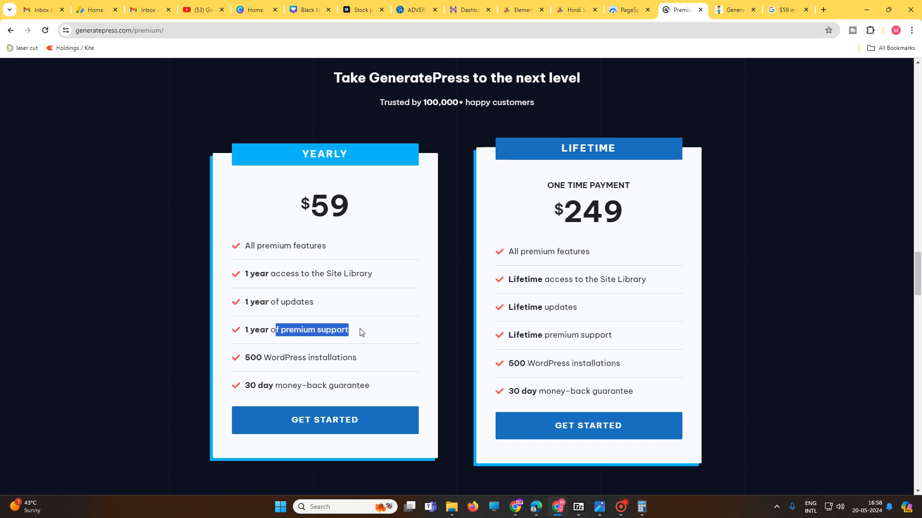
left_click_drag(562, 212, 623, 209)
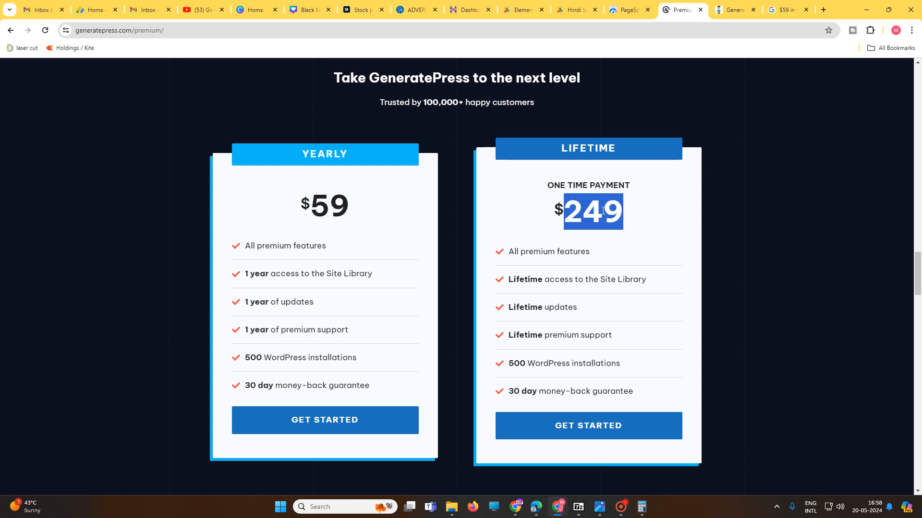
Step: Switch to the Instamojo product page for GeneratePress Premium Theme v3.4 and examine the seller's phone and e-mail details in the footer
left_click(733, 9)
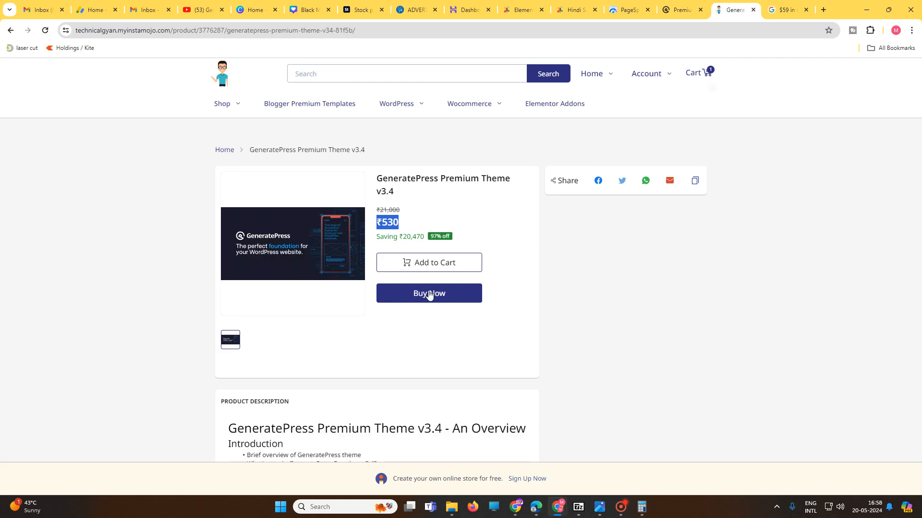
scroll(484, 355, "down", 12)
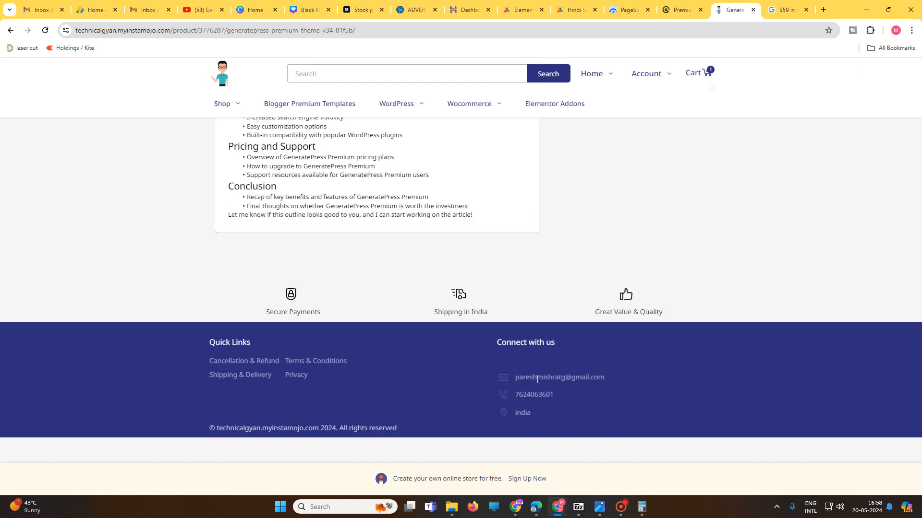
left_click_drag(519, 394, 596, 402)
left_click_drag(510, 377, 614, 381)
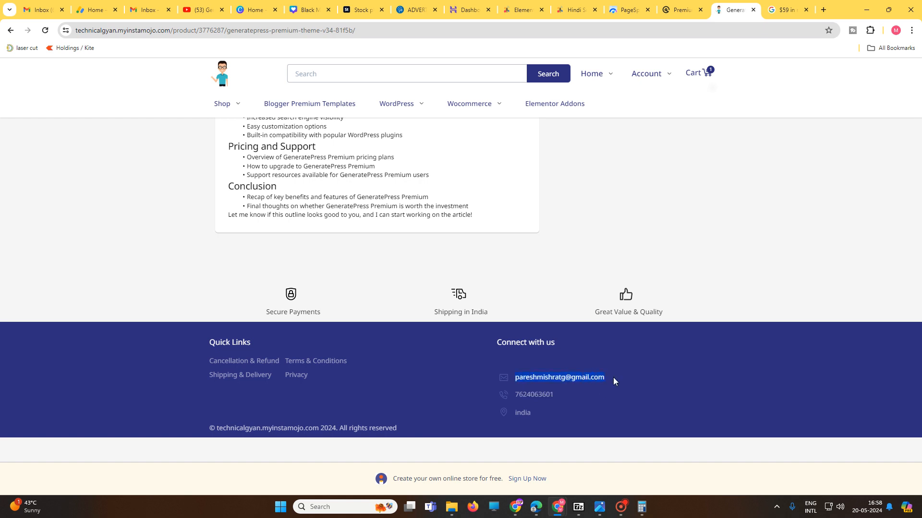